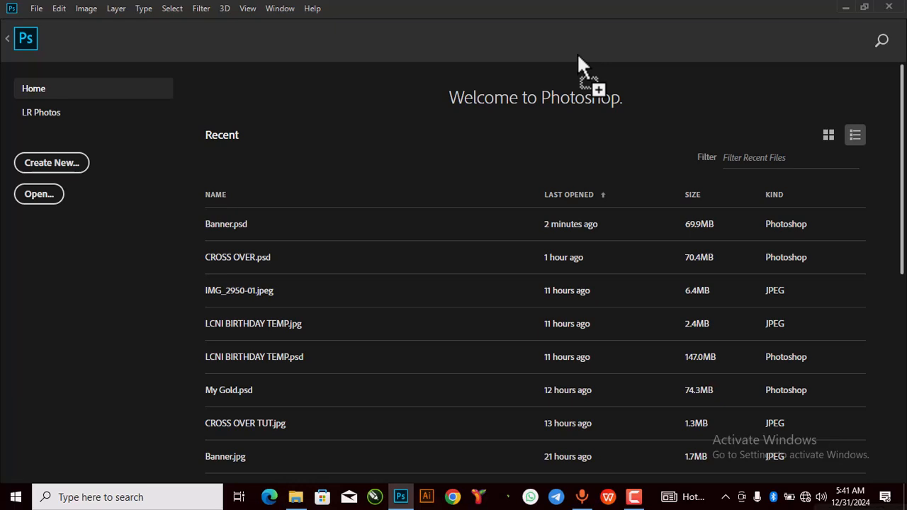
# Step: Bring up the New Document settings from the File menu, dismiss them, then reopen with Ctrl+N
pyautogui.click(37, 8)
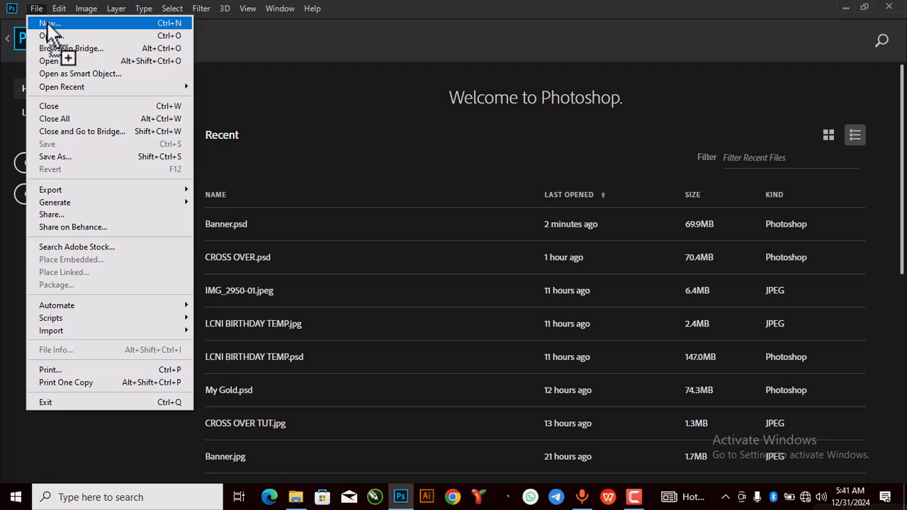
pyautogui.click(47, 23)
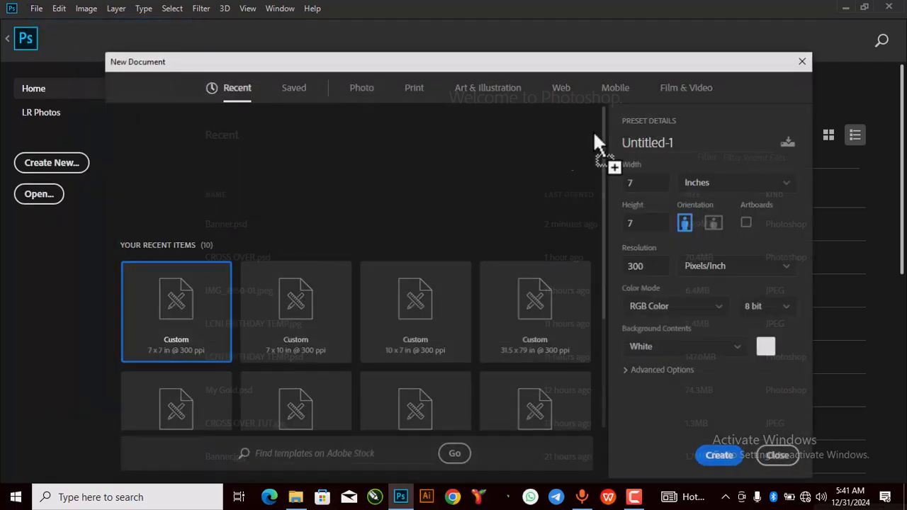
pyautogui.click(803, 62)
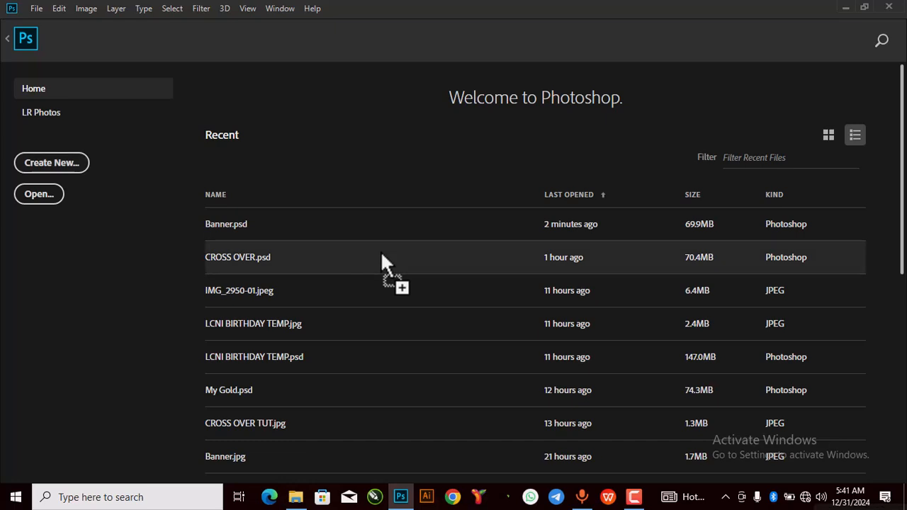
pyautogui.hotkey('ctrl', 'n')
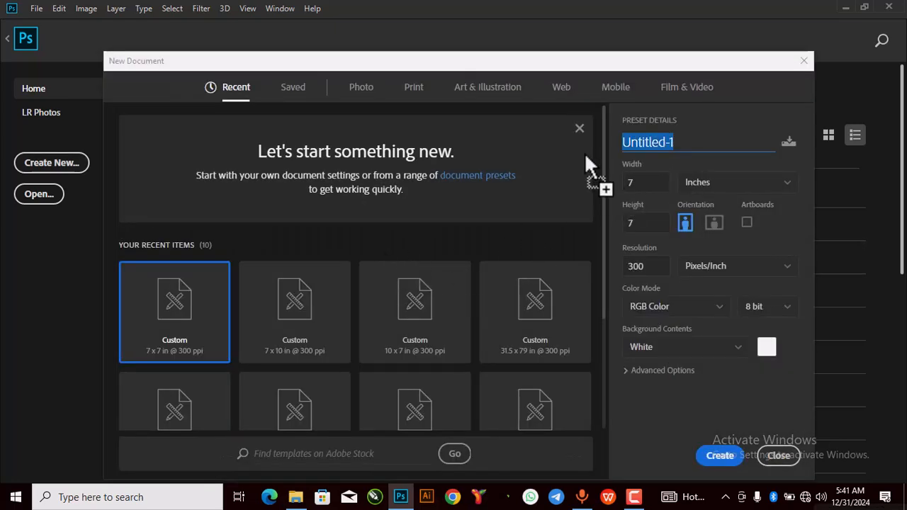
# Step: Name the 7 x 7 inch, 300 ppi document 'Cross' and create it
pyautogui.write('Cross')
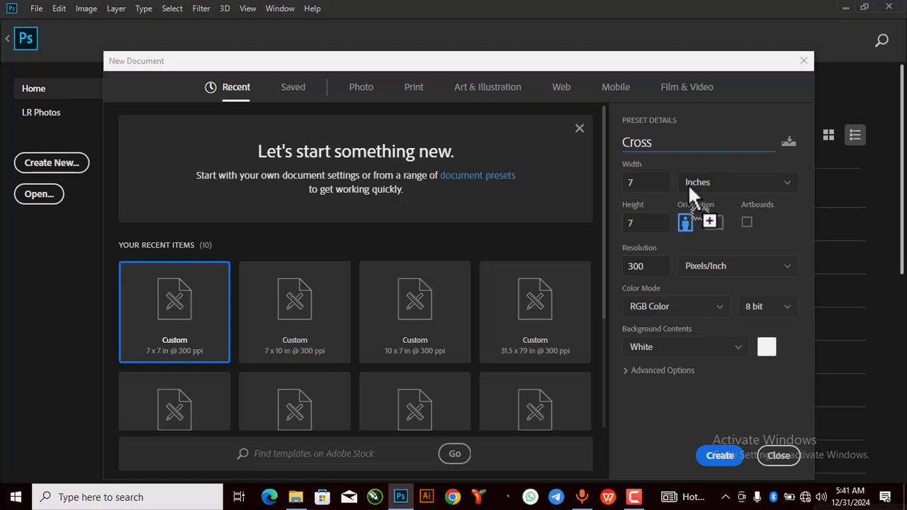
pyautogui.click(643, 183)
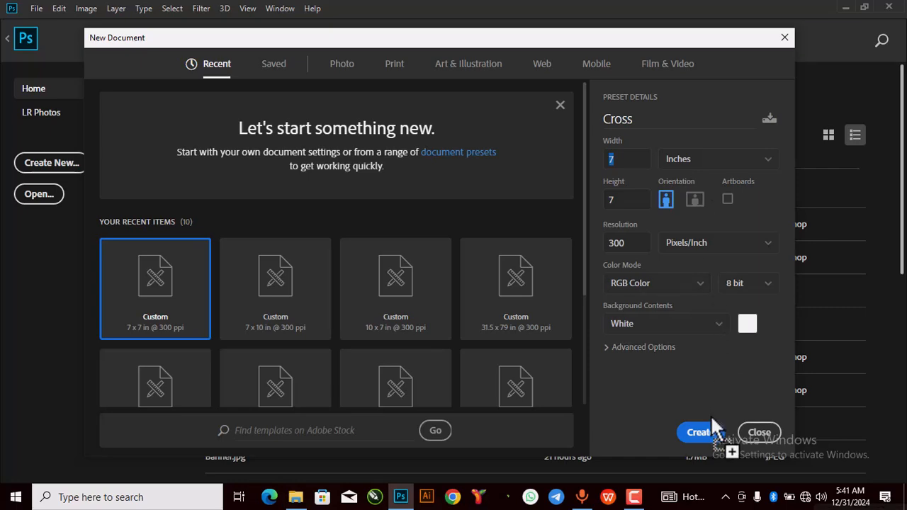
pyautogui.click(711, 429)
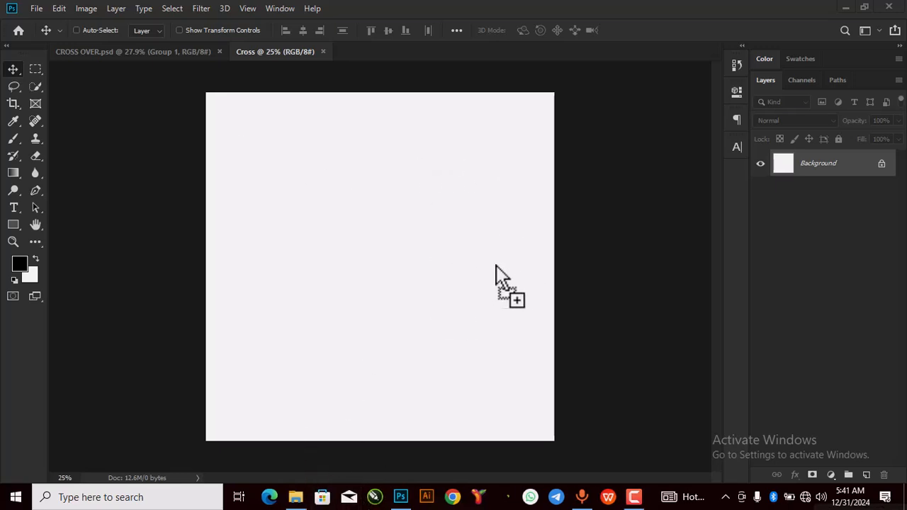
pyautogui.moveTo(366, 238); pyautogui.dragTo(363, 180)
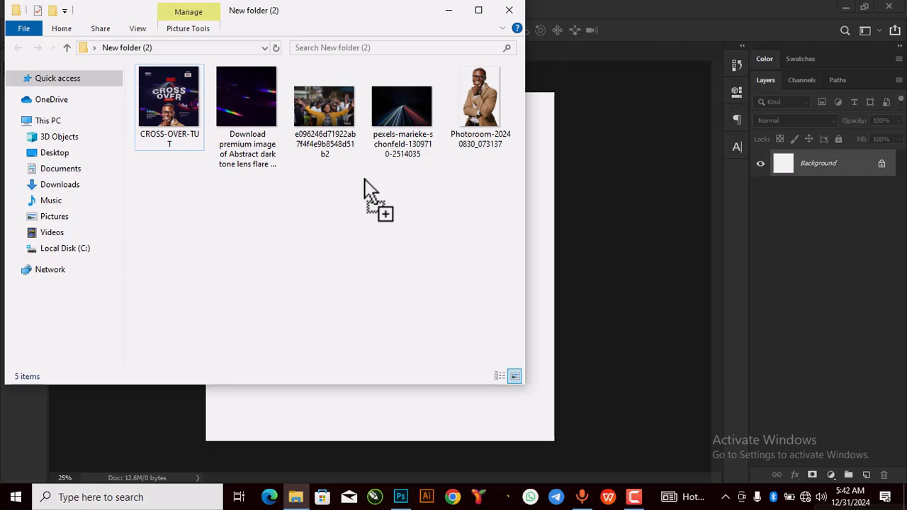
pyautogui.moveTo(364, 181); pyautogui.dragTo(450, 11)
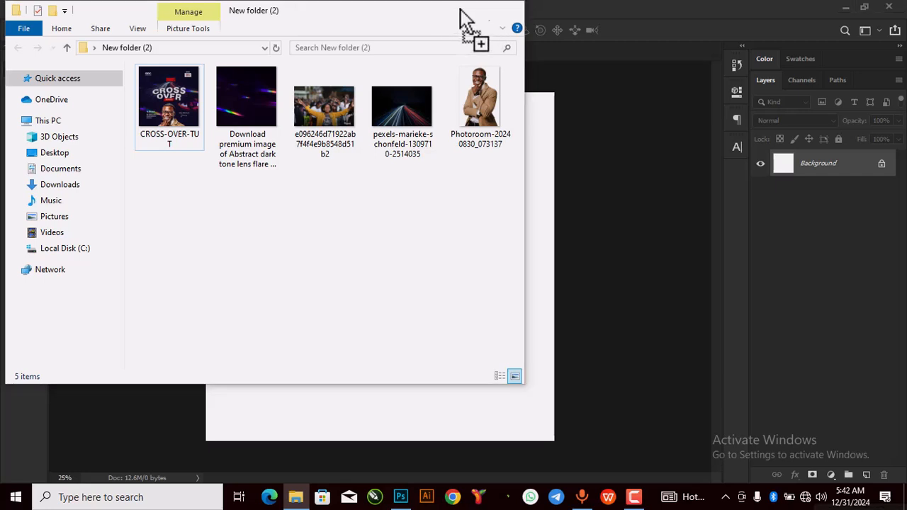
pyautogui.click(451, 11)
# Step: Add a Solid Color fill layer in very dark navy #010b1b over the canvas
pyautogui.scroll(-2, 399, 188)
pyautogui.scroll(2, 392, 207)
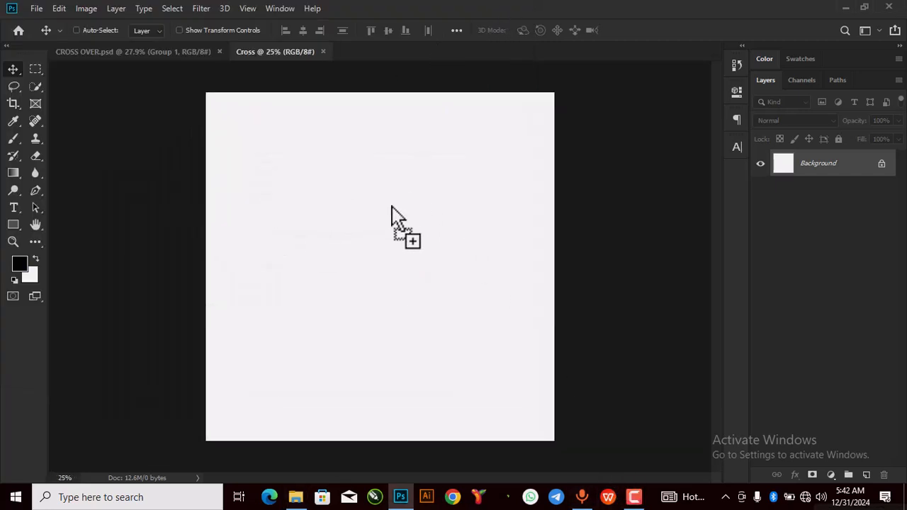
pyautogui.scroll(2, 381, 187)
pyautogui.scroll(-1, 384, 186)
pyautogui.moveTo(385, 183); pyautogui.dragTo(466, 352)
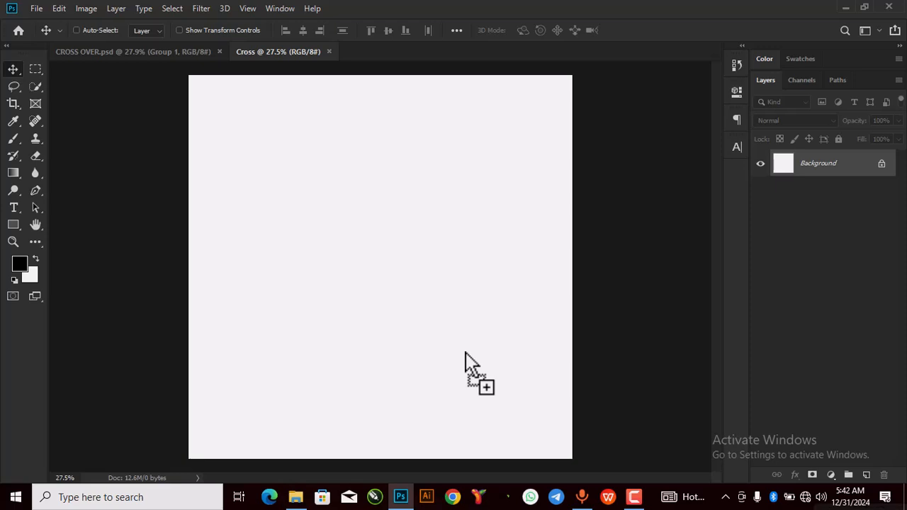
pyautogui.click(829, 475)
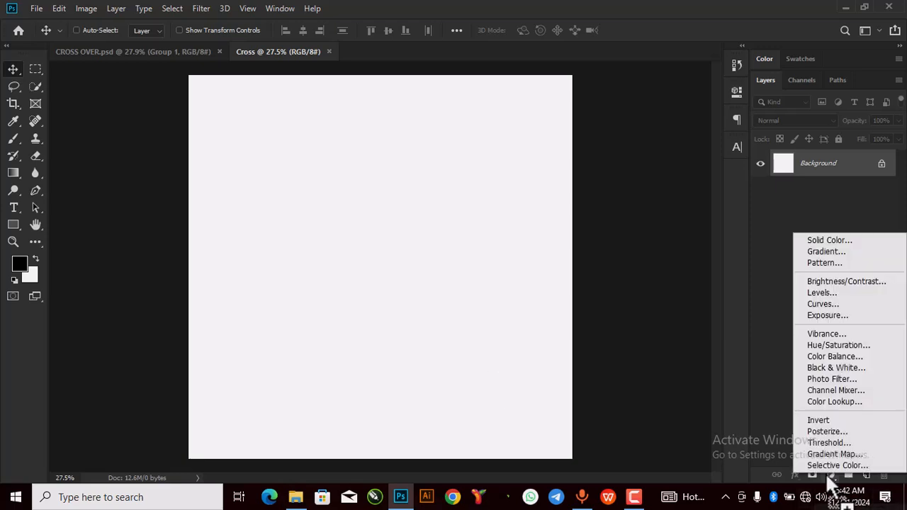
pyautogui.click(831, 241)
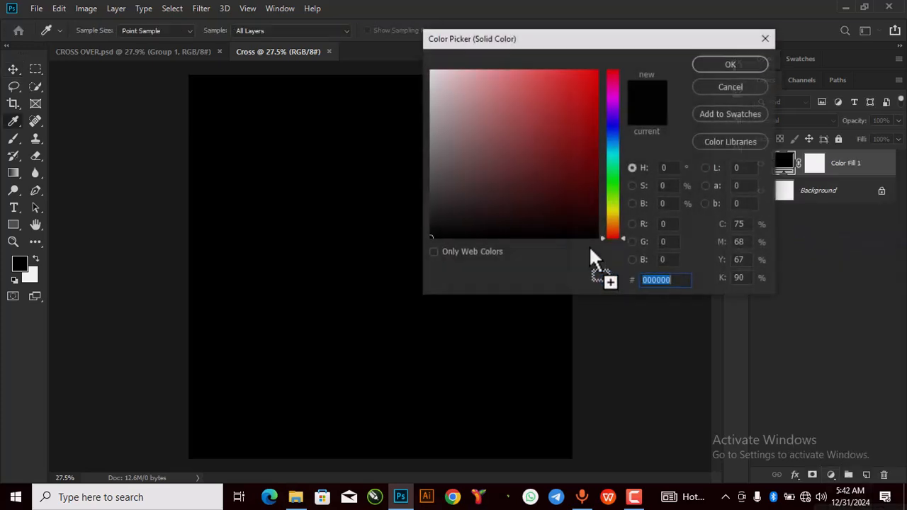
pyautogui.moveTo(615, 136)
pyautogui.mouseDown()
pyautogui.moveTo(616, 126)
pyautogui.moveTo(616, 137)
pyautogui.mouseUp()
pyautogui.moveTo(588, 227); pyautogui.dragTo(595, 221)
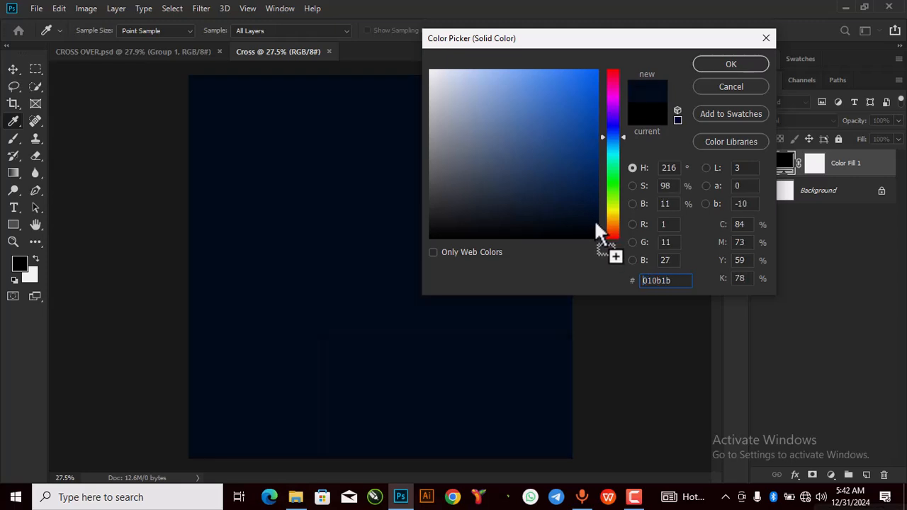
pyautogui.click(713, 64)
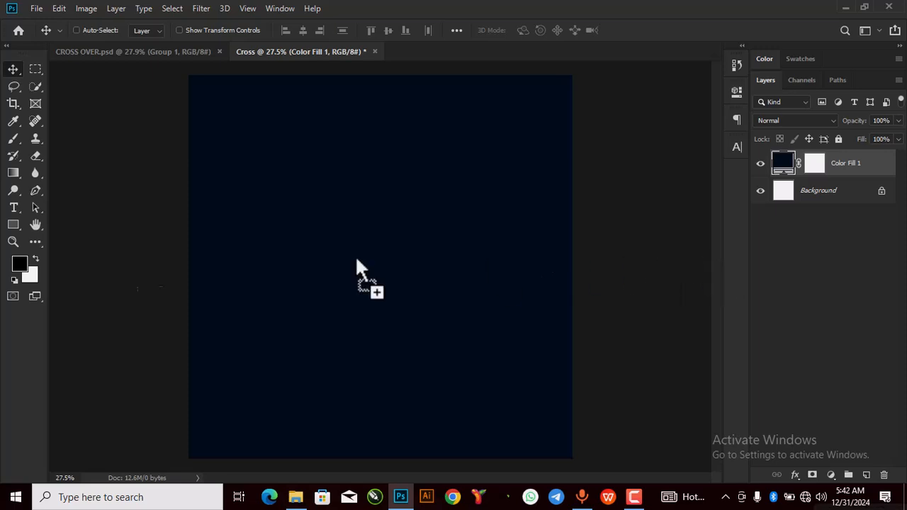
# Step: Place the pexels night light-trails photo into the poster and move it to the top
pyautogui.click(307, 498)
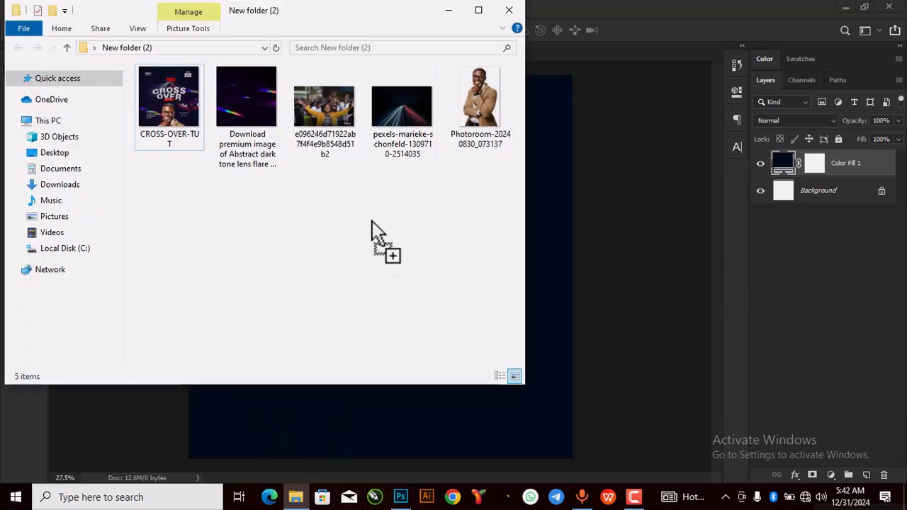
pyautogui.moveTo(379, 131); pyautogui.dragTo(446, 218)
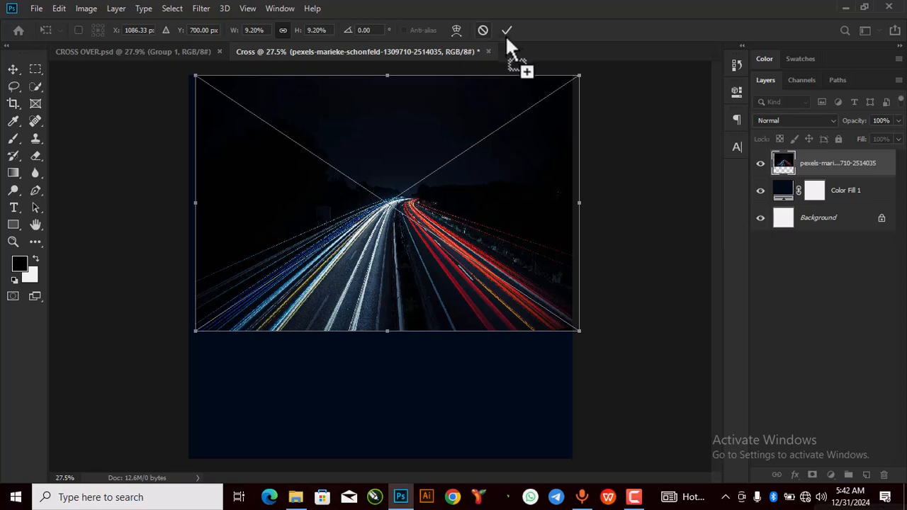
pyautogui.press('Return')
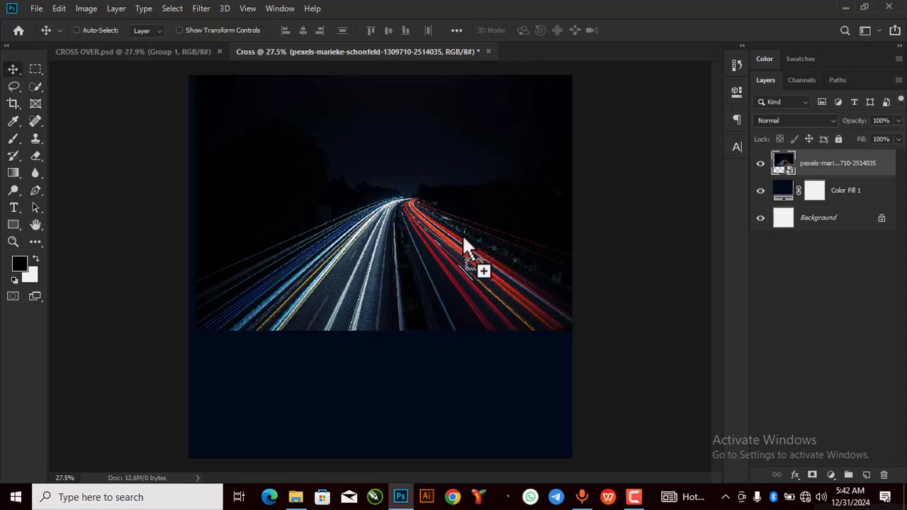
pyautogui.moveTo(403, 246); pyautogui.dragTo(444, 257)
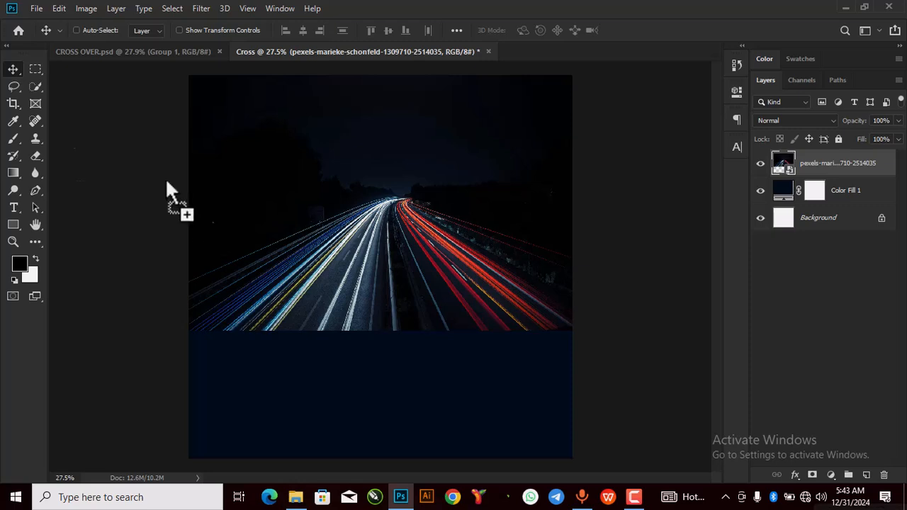
# Step: Rasterize the light-trails photo, erase its lower edges, and nudge it slightly upward
pyautogui.click(36, 159)
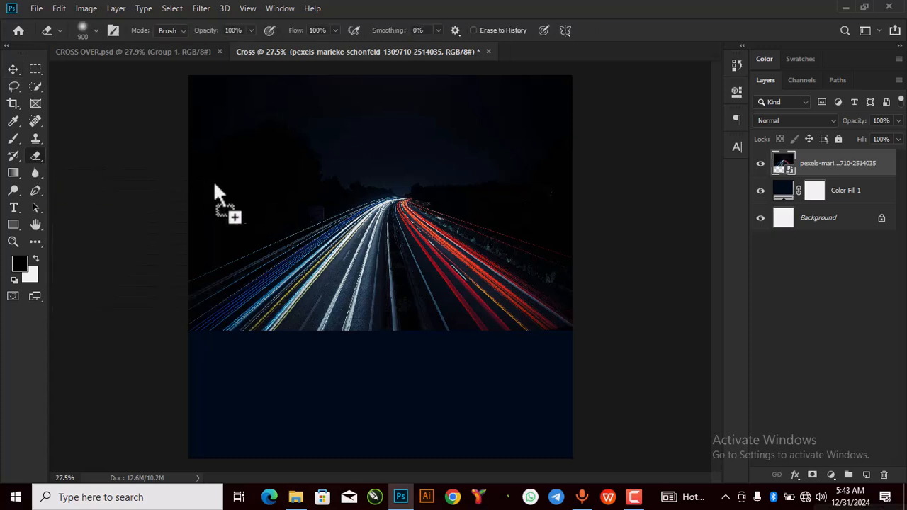
pyautogui.click(262, 214)
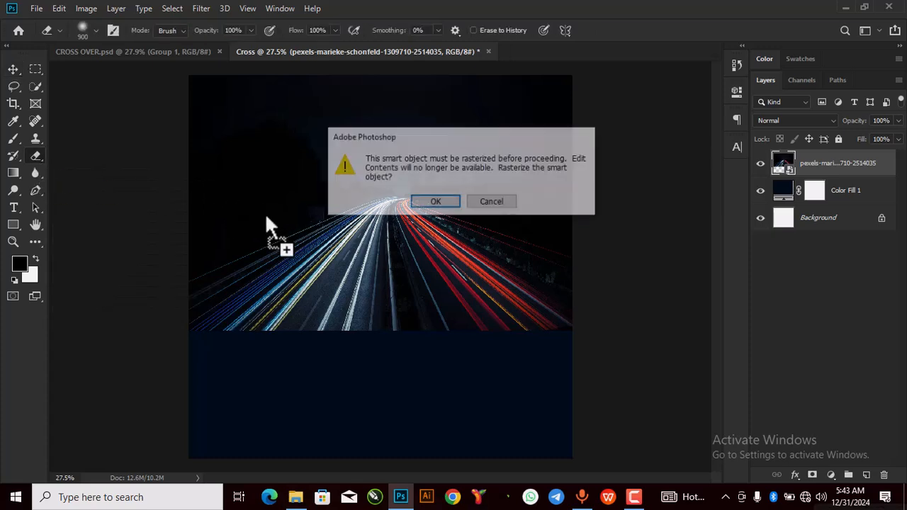
pyautogui.click(436, 203)
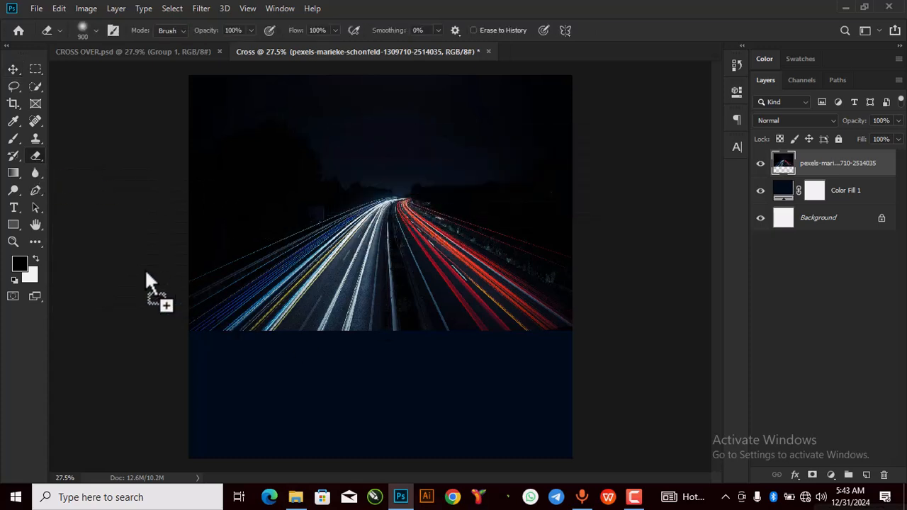
pyautogui.moveTo(442, 406)
pyautogui.mouseDown()
pyautogui.moveTo(495, 385)
pyautogui.moveTo(232, 299)
pyautogui.moveTo(511, 376)
pyautogui.moveTo(575, 363)
pyautogui.moveTo(534, 346)
pyautogui.moveTo(559, 330)
pyautogui.moveTo(523, 321)
pyautogui.moveTo(587, 268)
pyautogui.mouseUp()
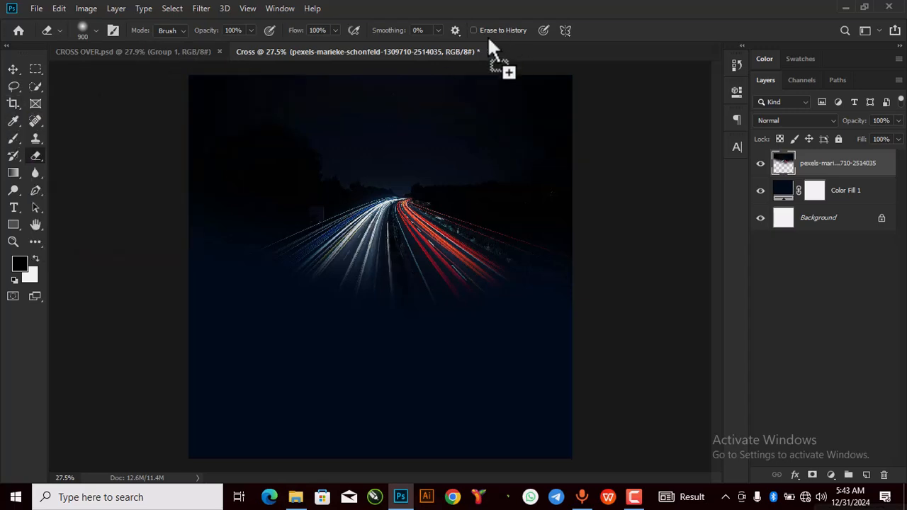
pyautogui.moveTo(16, 89); pyautogui.dragTo(531, 347)
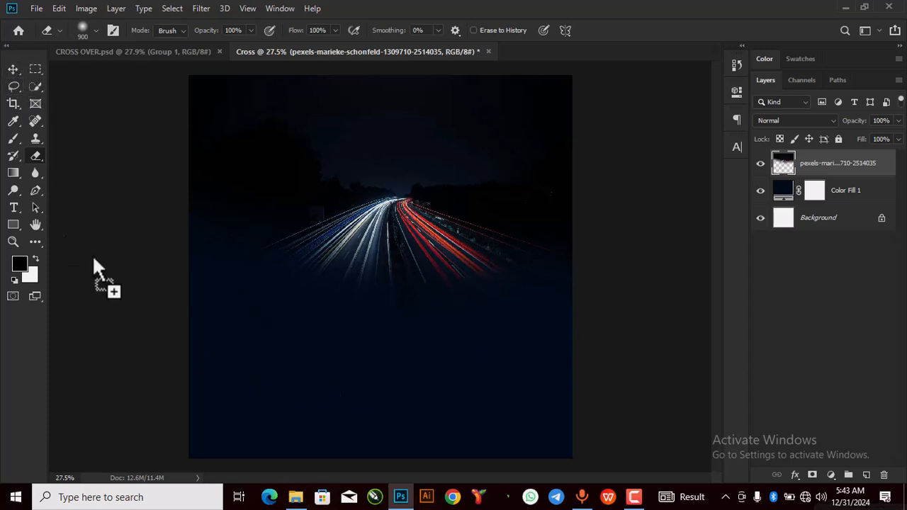
pyautogui.click(13, 72)
pyautogui.moveTo(512, 215); pyautogui.dragTo(508, 205)
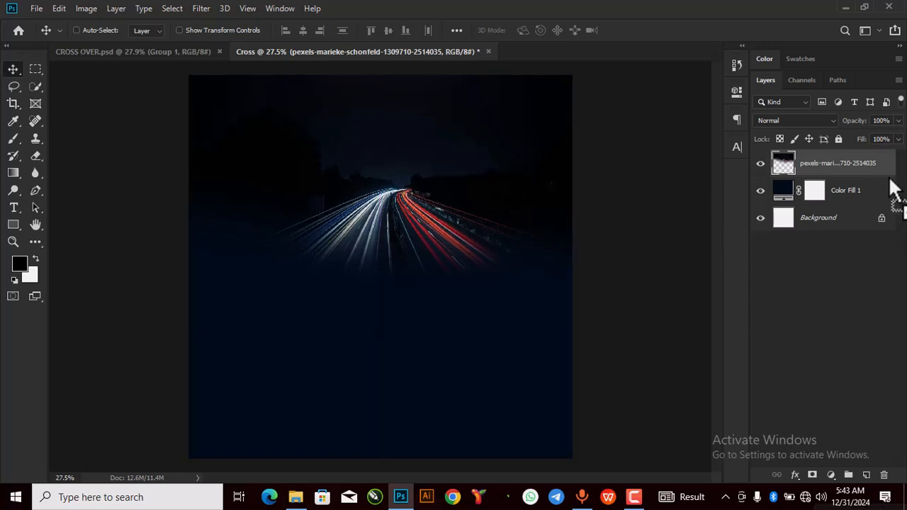
# Step: Set the light-trails photo's blend mode to Lighten and reposition it slightly
pyautogui.click(828, 122)
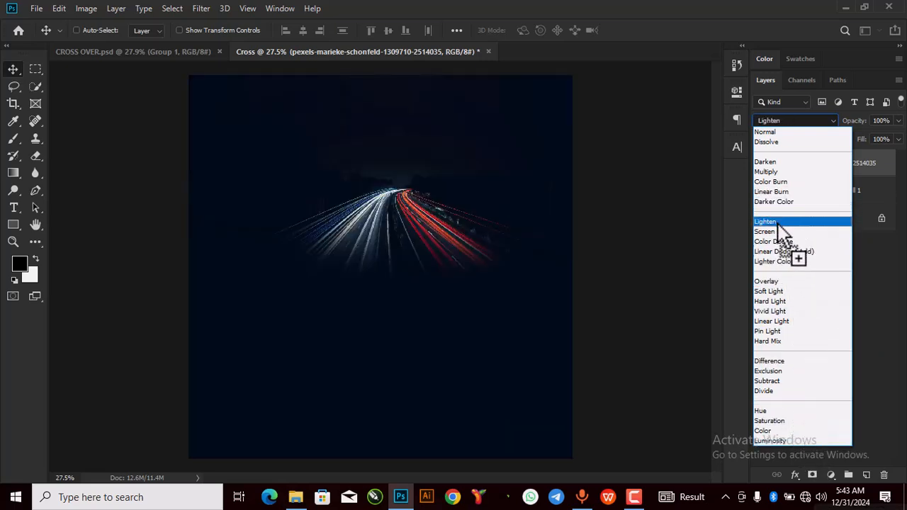
pyautogui.click(778, 223)
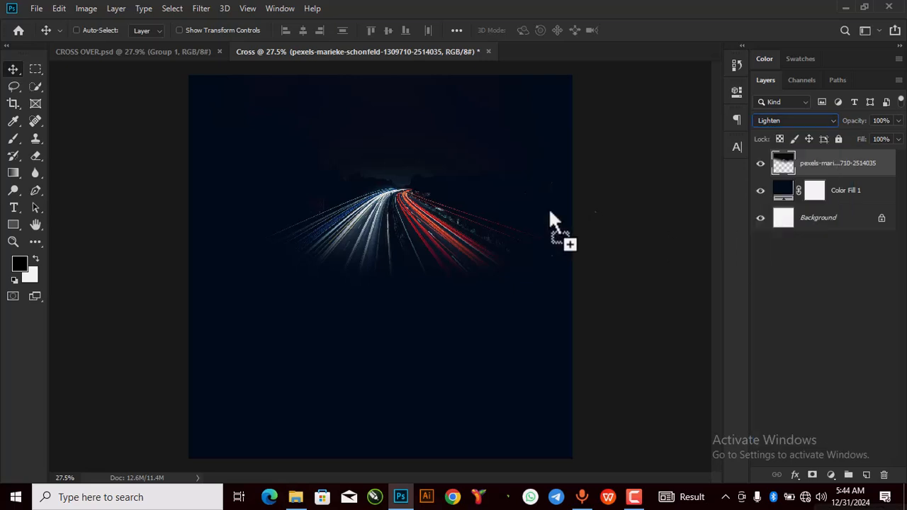
pyautogui.moveTo(454, 206); pyautogui.dragTo(446, 205)
pyautogui.scroll(1, 429, 186)
pyautogui.scroll(-1, 428, 205)
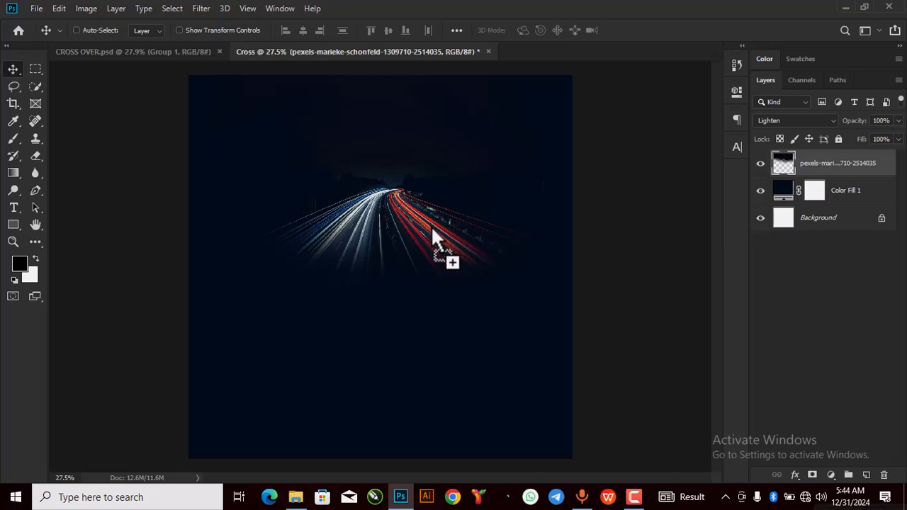
# Step: Free-transform the photo up to about 128% and shift it to fill the upper canvas
pyautogui.hotkey('ctrl', 't')
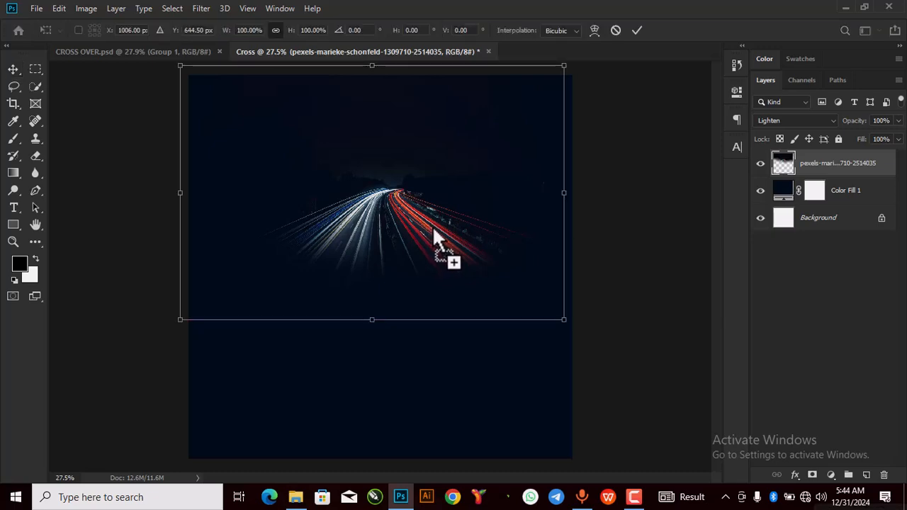
pyautogui.moveTo(570, 327); pyautogui.dragTo(602, 378)
pyautogui.moveTo(496, 284); pyautogui.dragTo(436, 237)
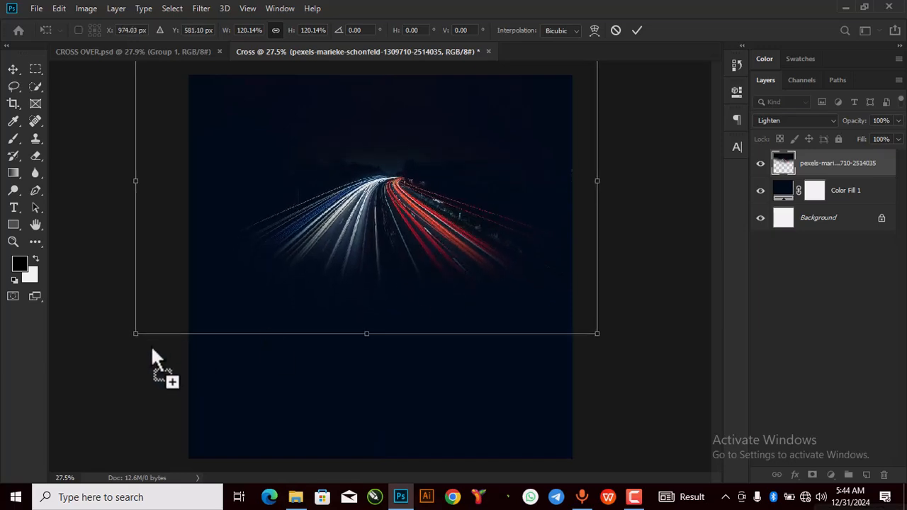
pyautogui.moveTo(141, 334); pyautogui.dragTo(120, 362)
pyautogui.moveTo(339, 257); pyautogui.dragTo(357, 248)
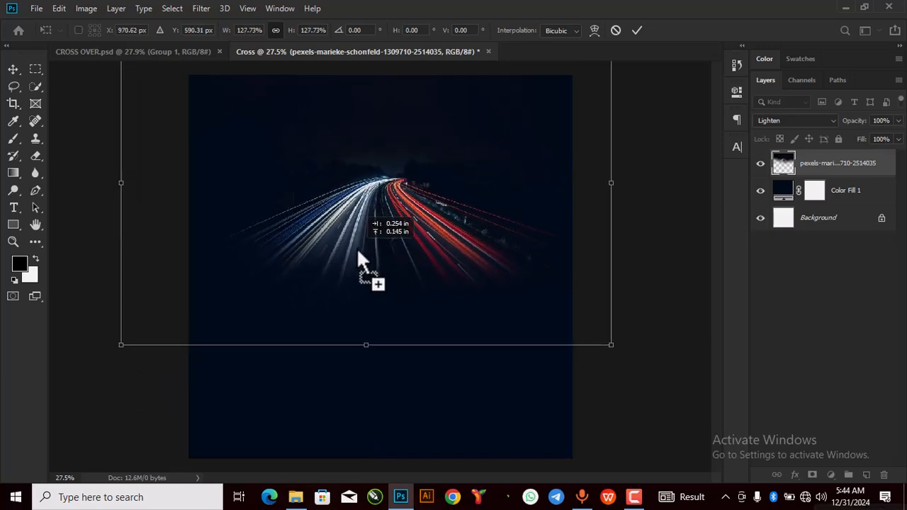
# Step: Commit the enlarged photo and erase the lower-left ends of the light trails
pyautogui.click(636, 30)
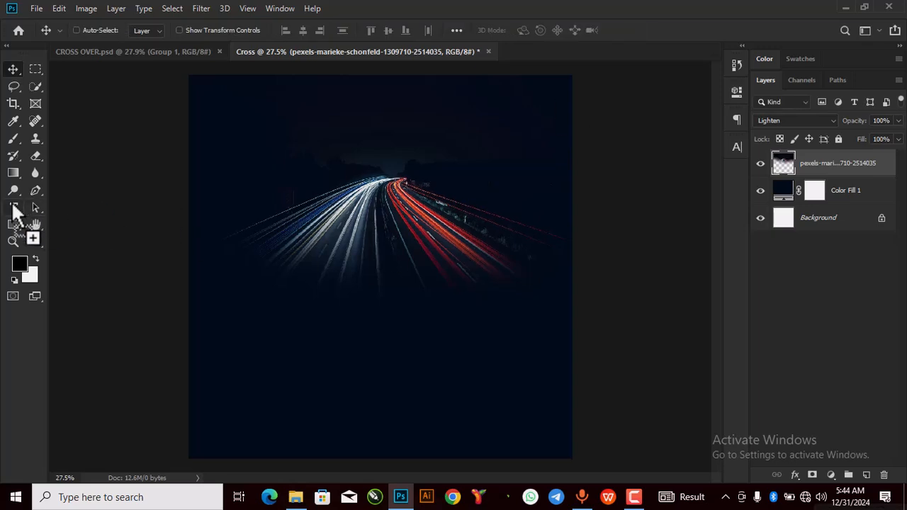
pyautogui.click(33, 160)
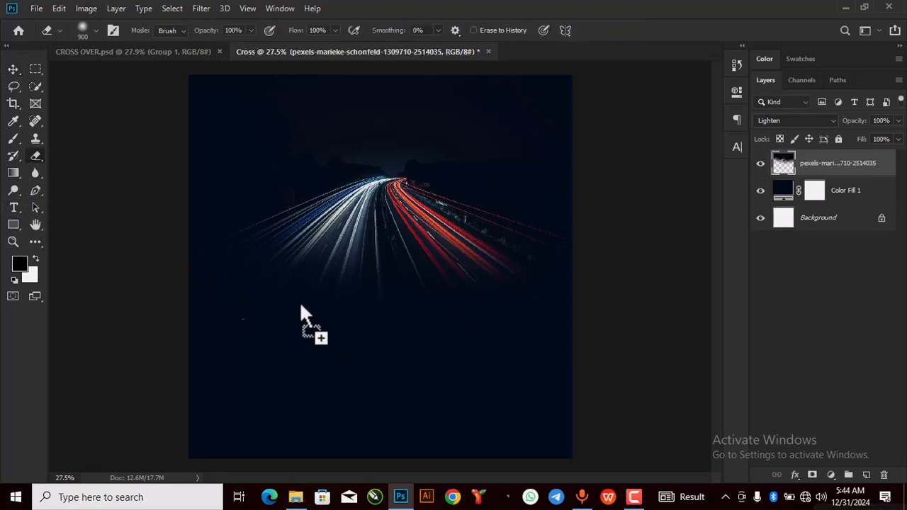
pyautogui.moveTo(238, 285); pyautogui.dragTo(419, 321)
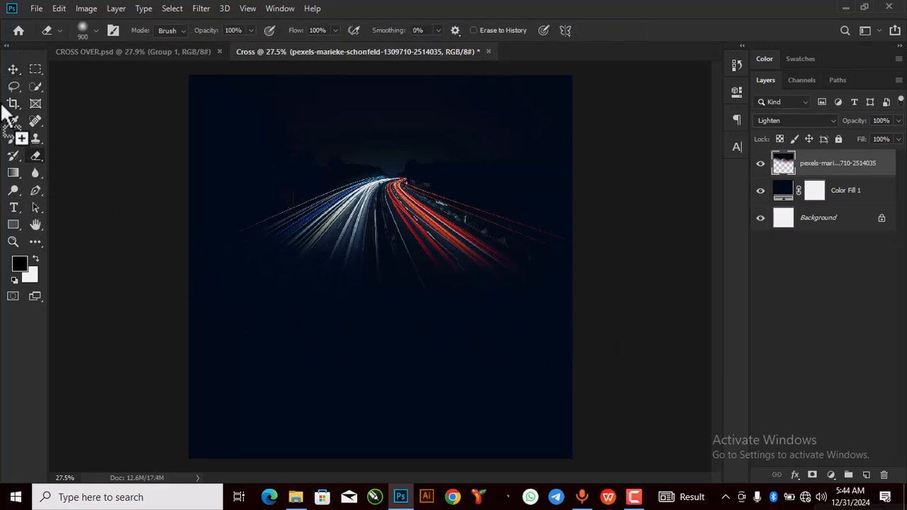
pyautogui.click(15, 71)
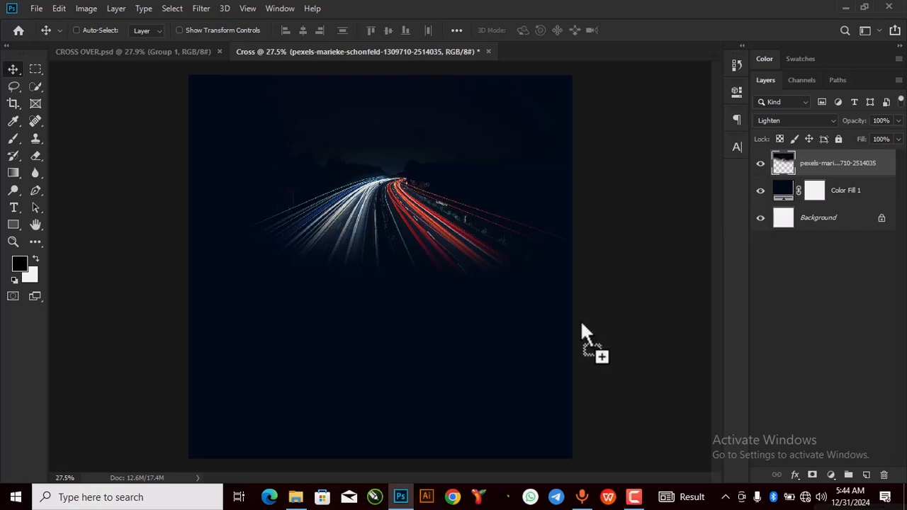
pyautogui.click(15, 209)
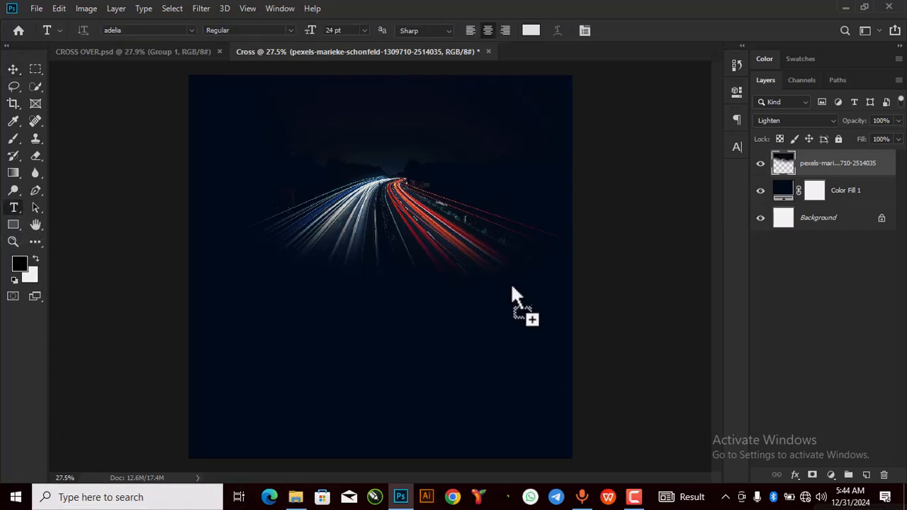
# Step: Discard a false-start text entry and return the light-trail photo to full opacity
pyautogui.click(329, 245)
pyautogui.write('2')
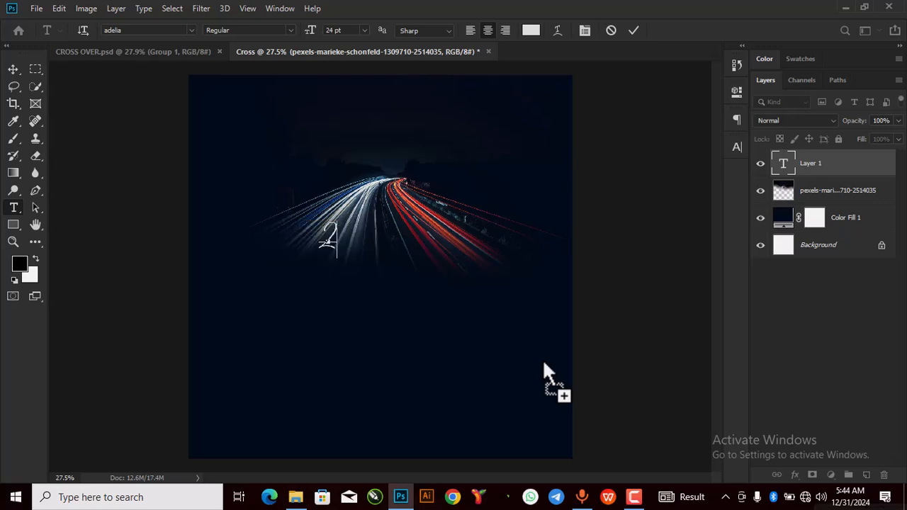
pyautogui.press('Escape')
pyautogui.press('2')
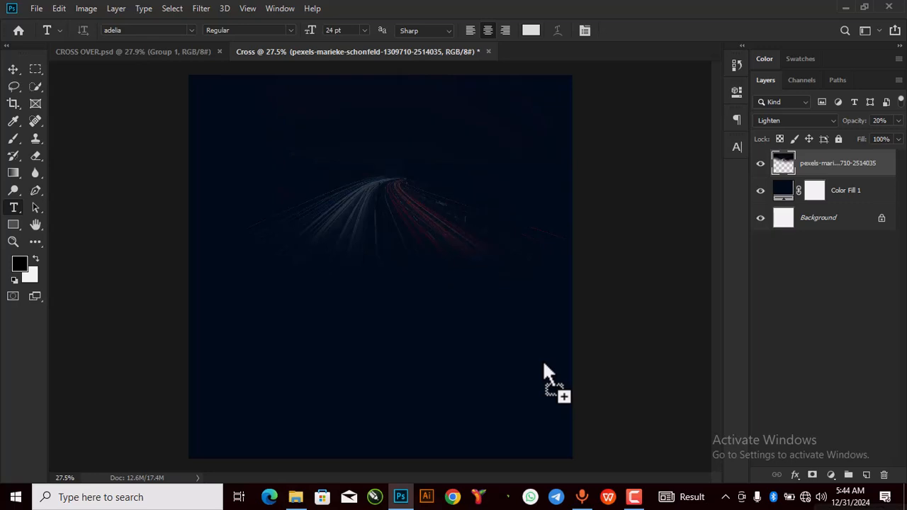
pyautogui.press('0')
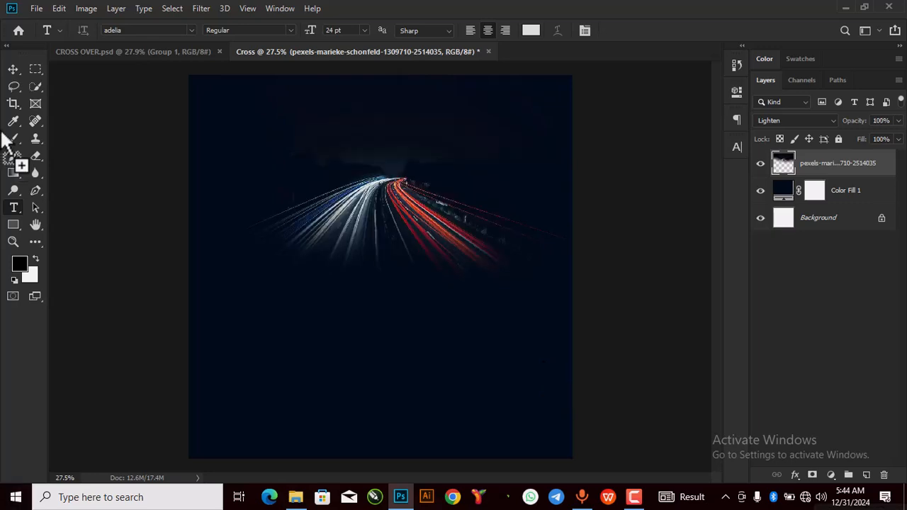
pyautogui.moveTo(572, 341); pyautogui.dragTo(287, 296)
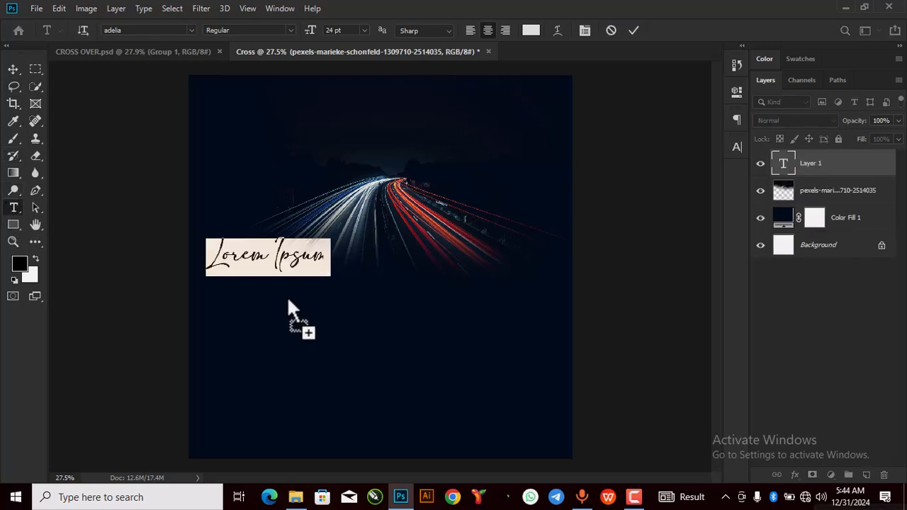
# Step: Type '2025' as a new text layer, select it, and show its properties
pyautogui.write('20')
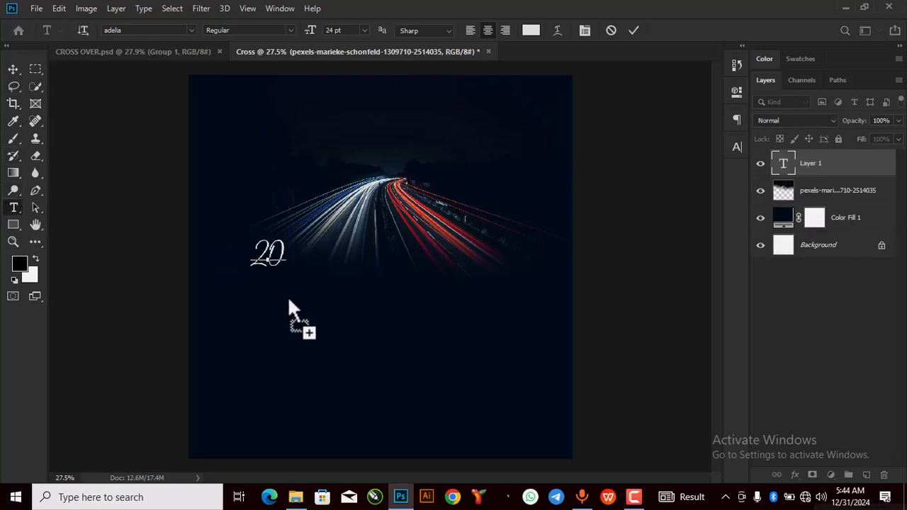
pyautogui.write('25')
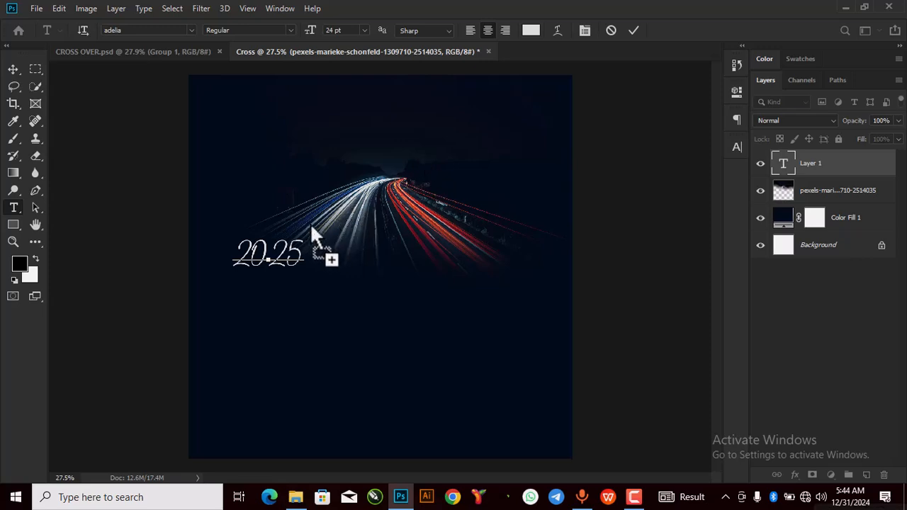
pyautogui.moveTo(300, 245); pyautogui.dragTo(168, 246)
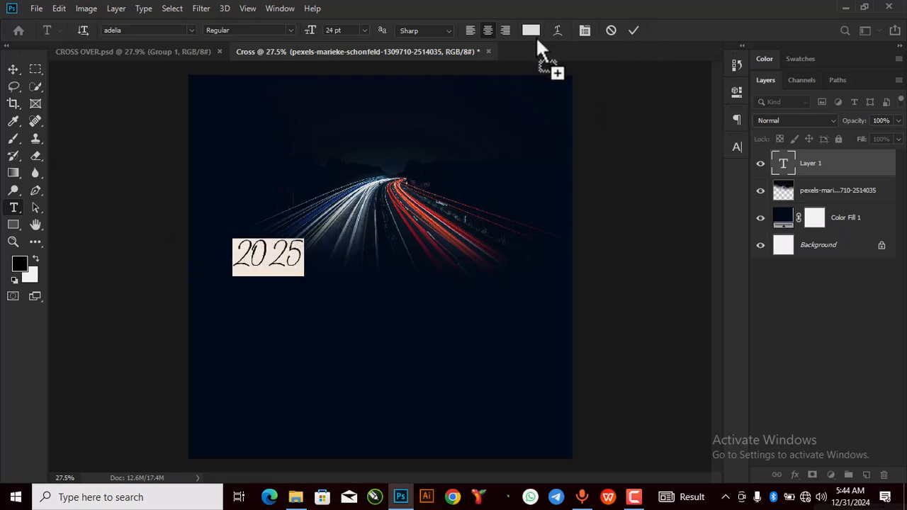
pyautogui.click(734, 93)
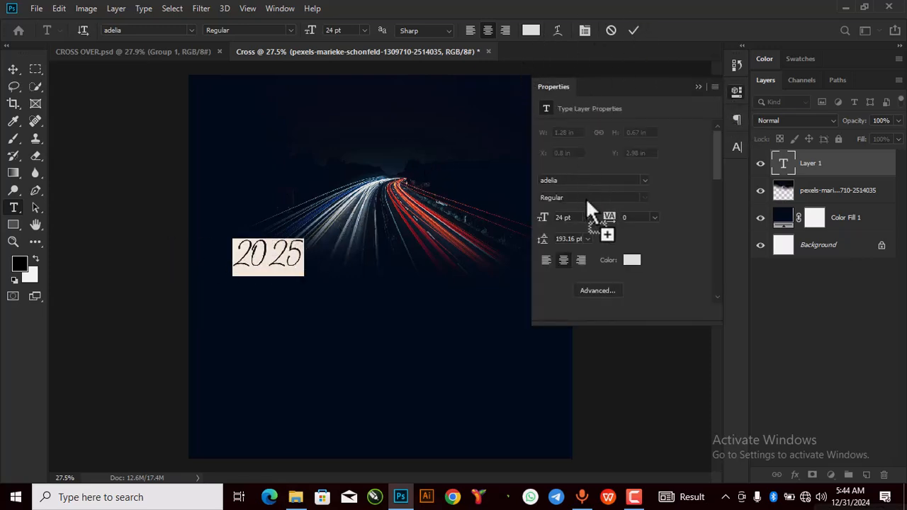
# Step: Set 2025 in the Black Mustang font, commit it, and begin scaling it to about 302%
pyautogui.click(642, 179)
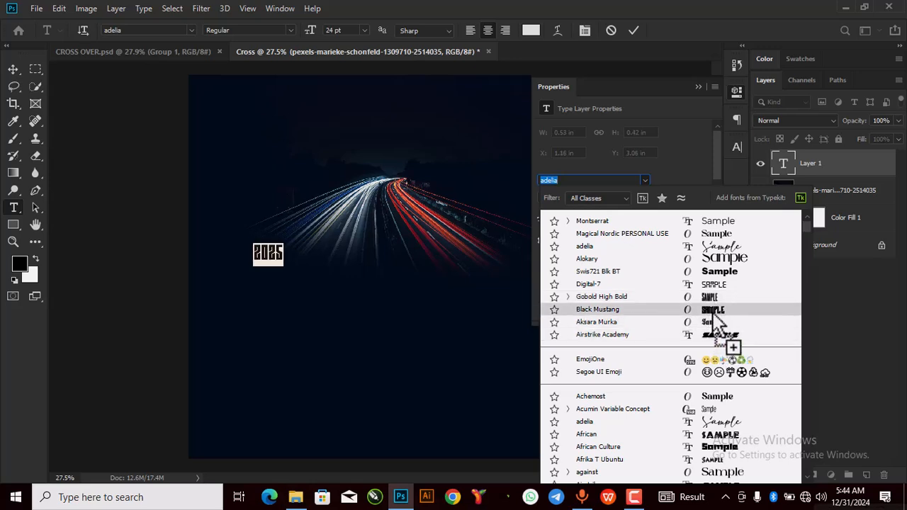
pyautogui.click(714, 317)
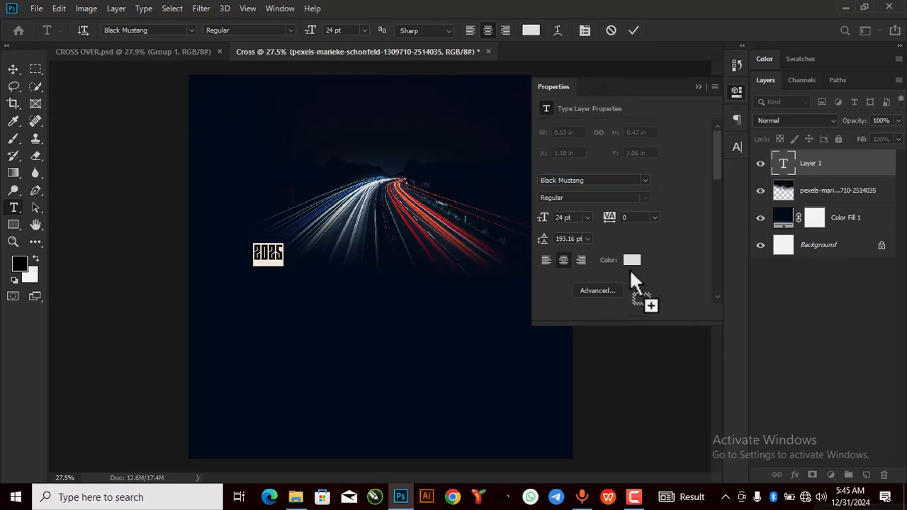
pyautogui.click(632, 31)
pyautogui.click(698, 87)
pyautogui.hotkey('ctrl', 't')
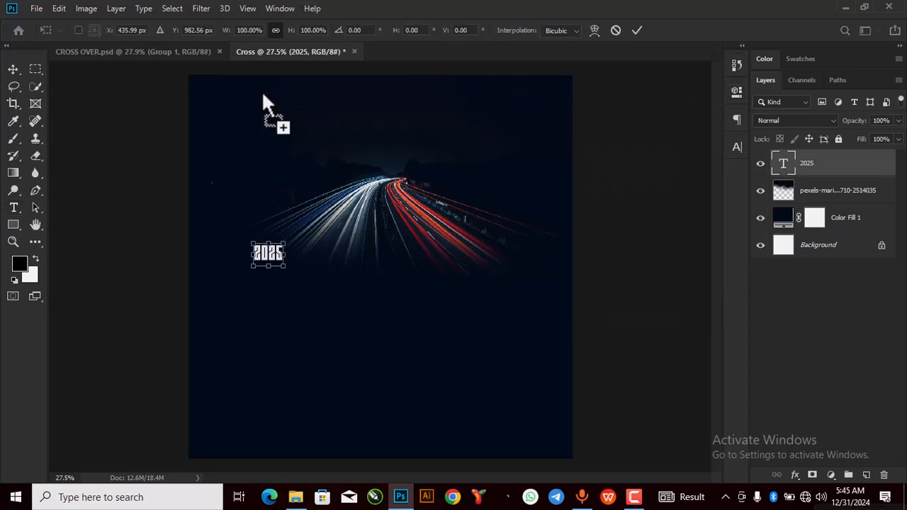
pyautogui.moveTo(284, 274); pyautogui.dragTo(338, 336)
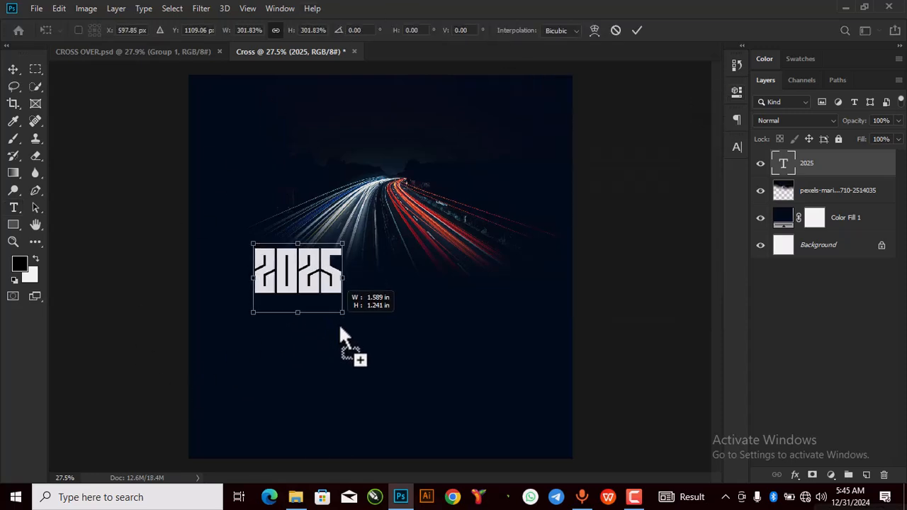
# Step: Resize 2025 to about 156%, place it just above where the light trails converge, and commit
pyautogui.moveTo(320, 293); pyautogui.dragTo(422, 177)
pyautogui.scroll(5, 412, 153)
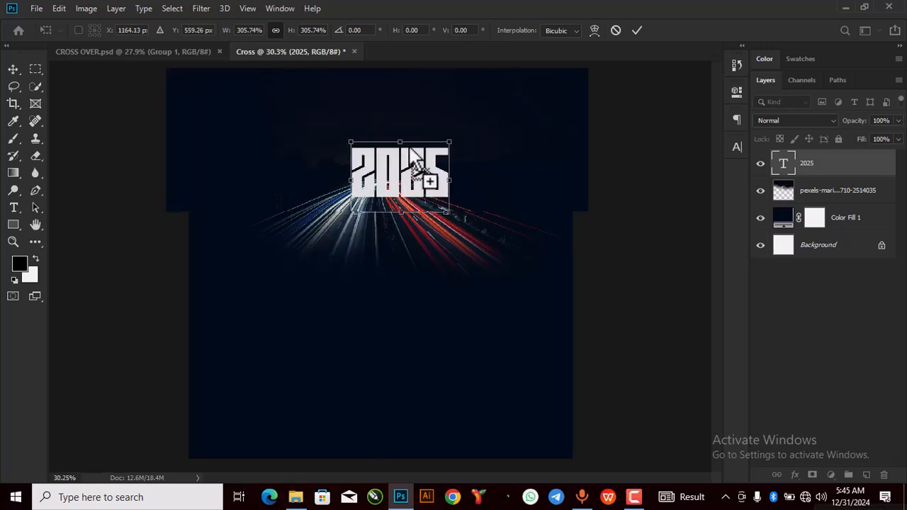
pyautogui.moveTo(532, 361); pyautogui.dragTo(385, 227)
pyautogui.scroll(3, 405, 202)
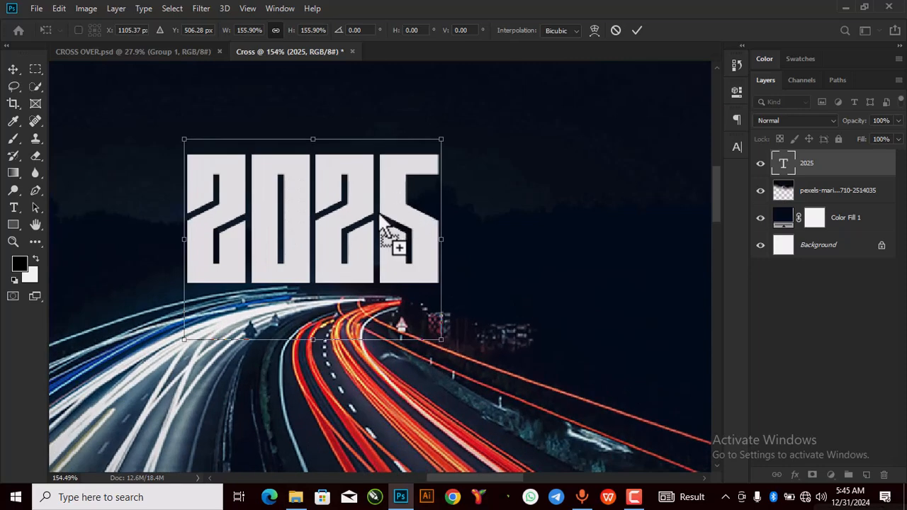
pyautogui.moveTo(385, 233); pyautogui.dragTo(379, 224)
pyautogui.moveTo(397, 255); pyautogui.dragTo(397, 262)
pyautogui.scroll(-3, 397, 261)
pyautogui.scroll(-3, 396, 257)
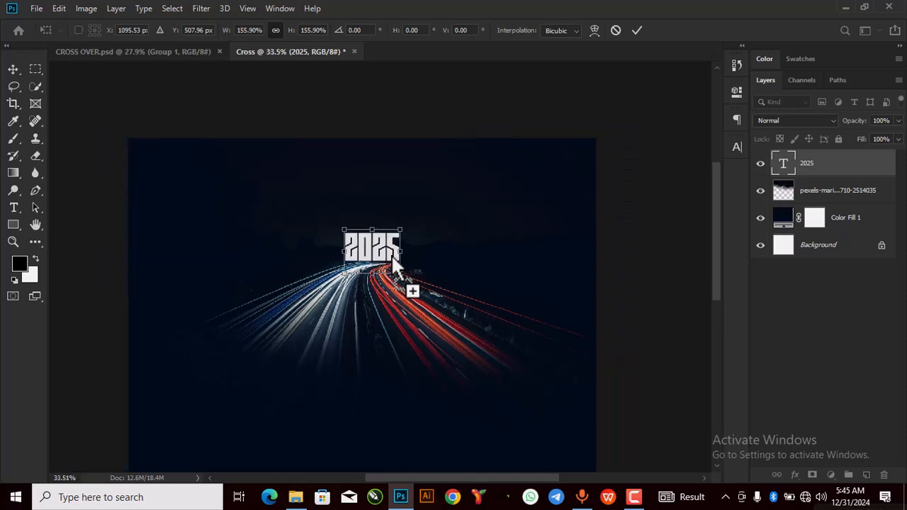
pyautogui.scroll(2, 388, 248)
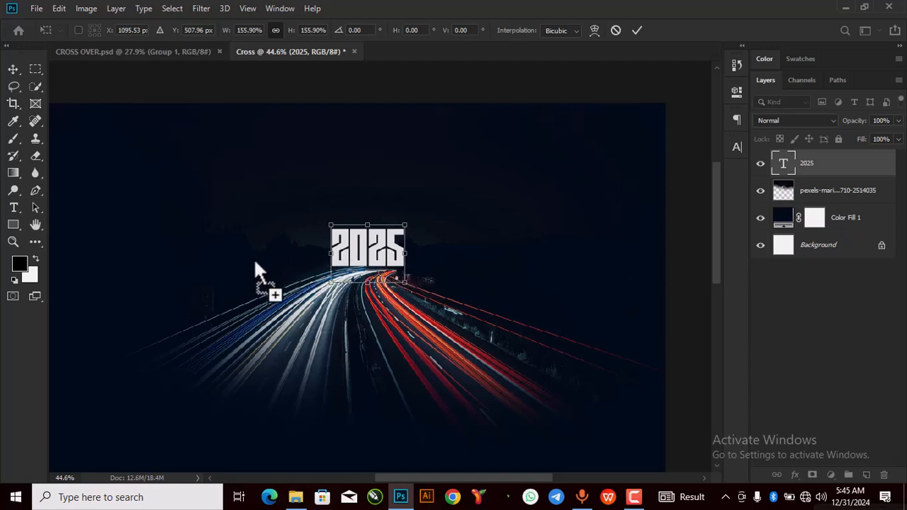
pyautogui.scroll(1, 385, 258)
pyautogui.scroll(10, 384, 252)
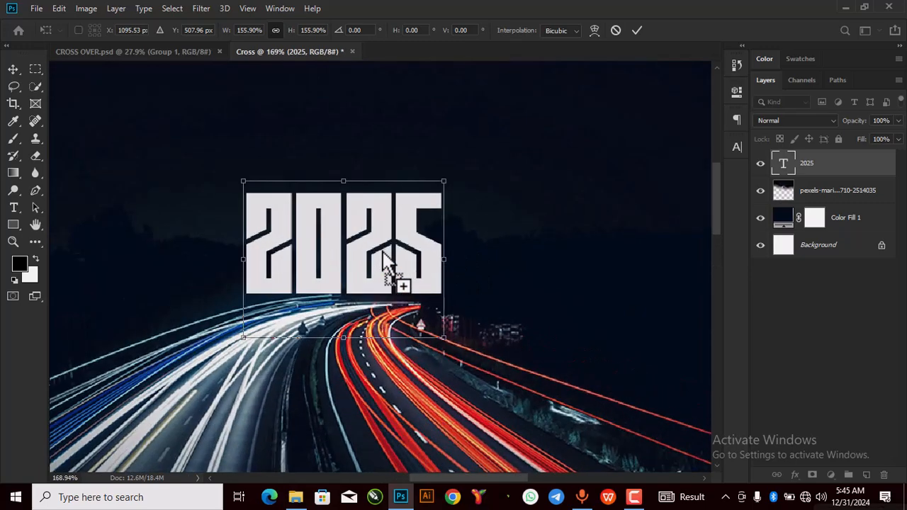
pyautogui.click(637, 29)
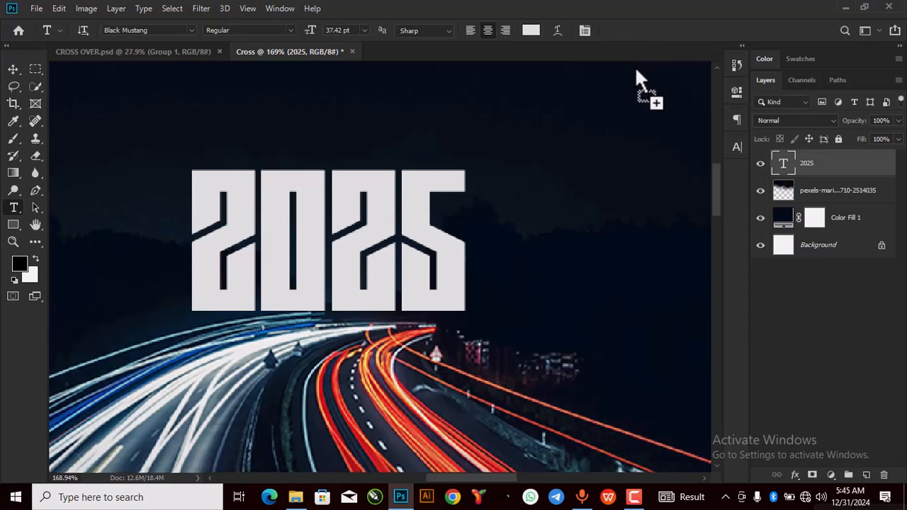
# Step: Rasterize the 2025 text and softly erase its bottom edge with a soft round eraser
pyautogui.click(37, 156)
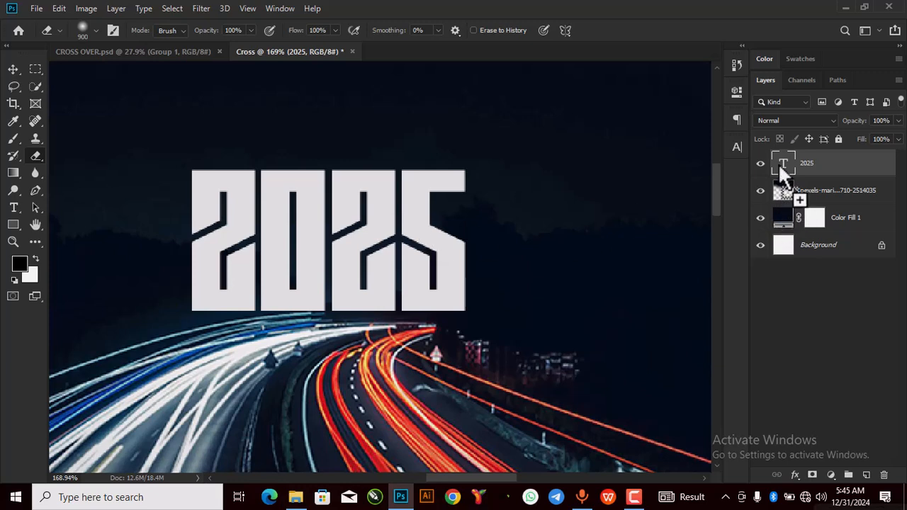
pyautogui.click(421, 215)
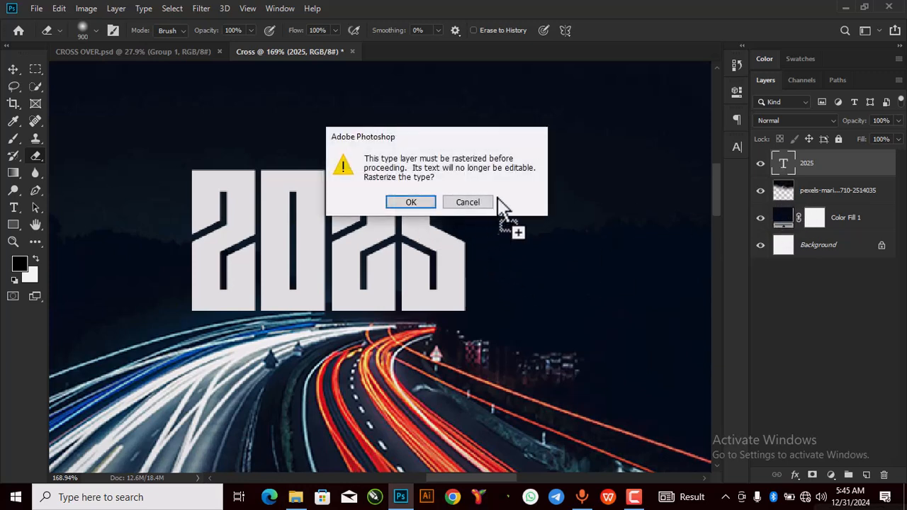
pyautogui.click(426, 203)
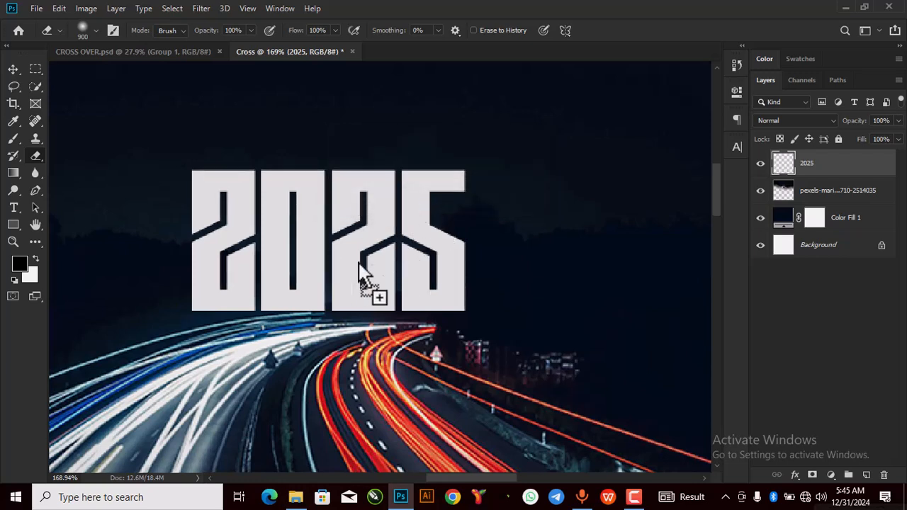
pyautogui.scroll(-5, 400, 295)
pyautogui.scroll(-1, 400, 296)
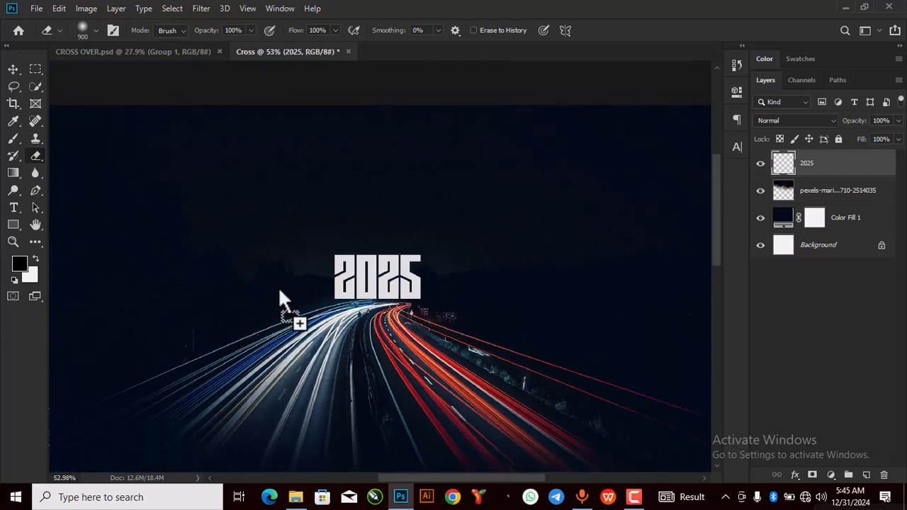
pyautogui.scroll(4, 411, 300)
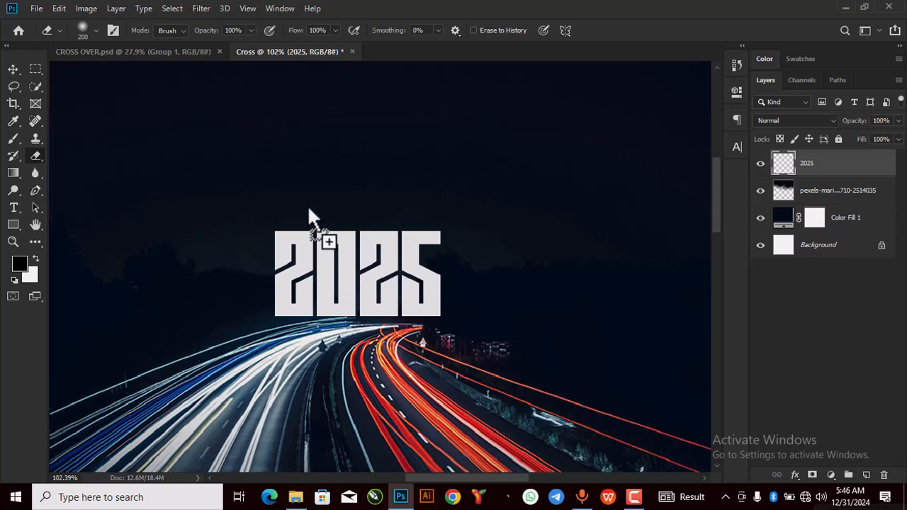
pyautogui.rightClick(302, 170)
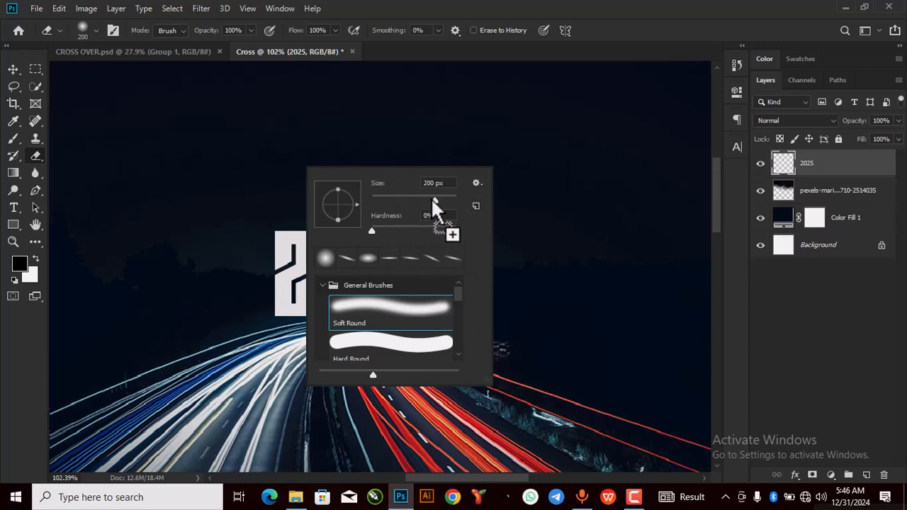
pyautogui.click(560, 209)
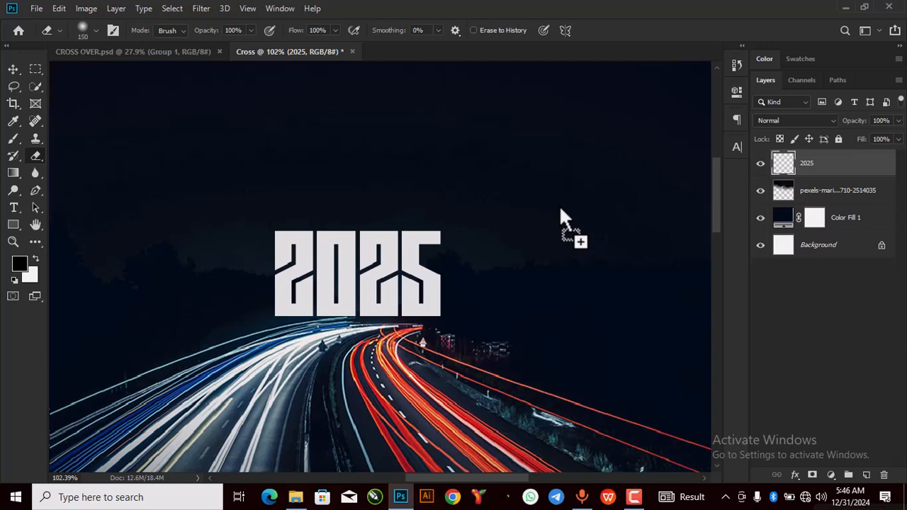
pyautogui.scroll(3, 397, 310)
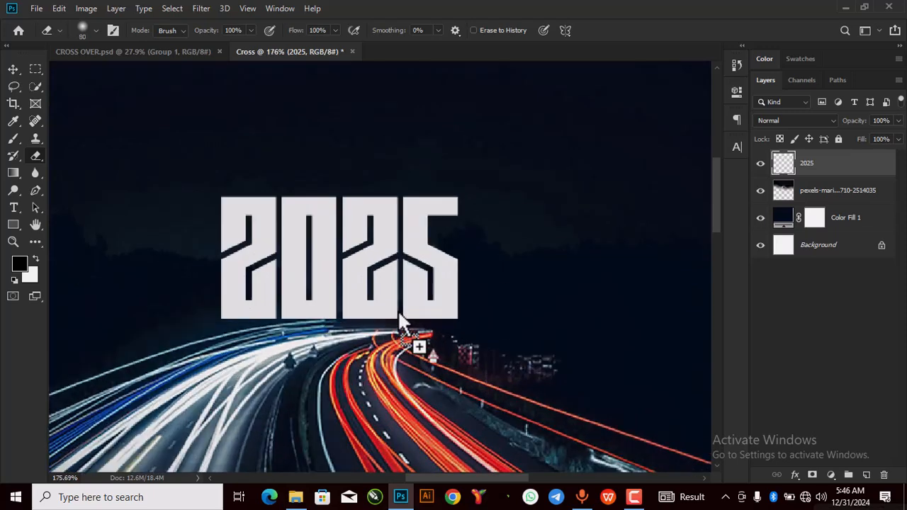
pyautogui.moveTo(462, 333)
pyautogui.mouseDown()
pyautogui.moveTo(389, 333)
pyautogui.moveTo(418, 334)
pyautogui.moveTo(399, 328)
pyautogui.moveTo(312, 346)
pyautogui.moveTo(181, 345)
pyautogui.moveTo(287, 350)
pyautogui.moveTo(345, 373)
pyautogui.moveTo(192, 347)
pyautogui.moveTo(471, 376)
pyautogui.moveTo(208, 349)
pyautogui.moveTo(458, 356)
pyautogui.moveTo(360, 359)
pyautogui.moveTo(468, 358)
pyautogui.moveTo(294, 361)
pyautogui.moveTo(182, 338)
pyautogui.moveTo(469, 383)
pyautogui.moveTo(257, 351)
pyautogui.moveTo(425, 355)
pyautogui.moveTo(245, 353)
pyautogui.moveTo(481, 356)
pyautogui.moveTo(300, 348)
pyautogui.mouseUp()
pyautogui.scroll(-8, 399, 290)
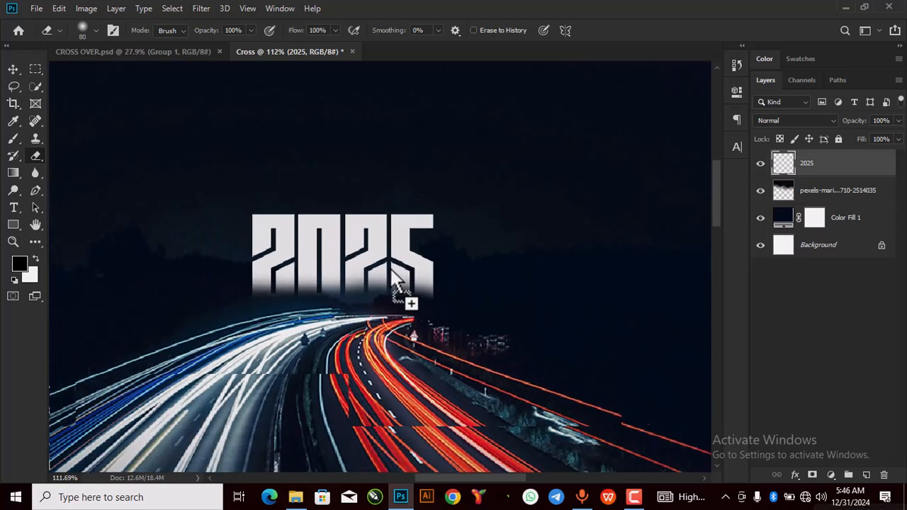
pyautogui.scroll(-1, 395, 266)
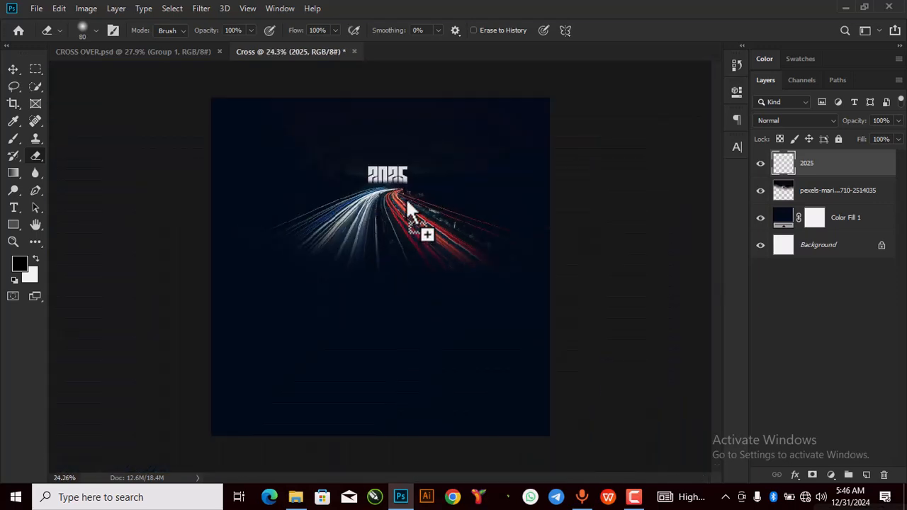
pyautogui.scroll(1, 401, 170)
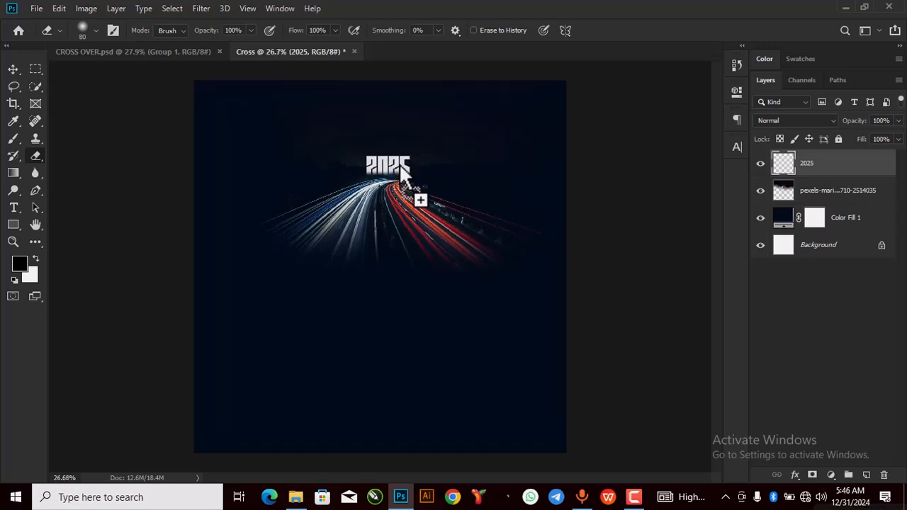
# Step: Drag the Photoroom portrait image from its source folder into the poster document
pyautogui.click(15, 70)
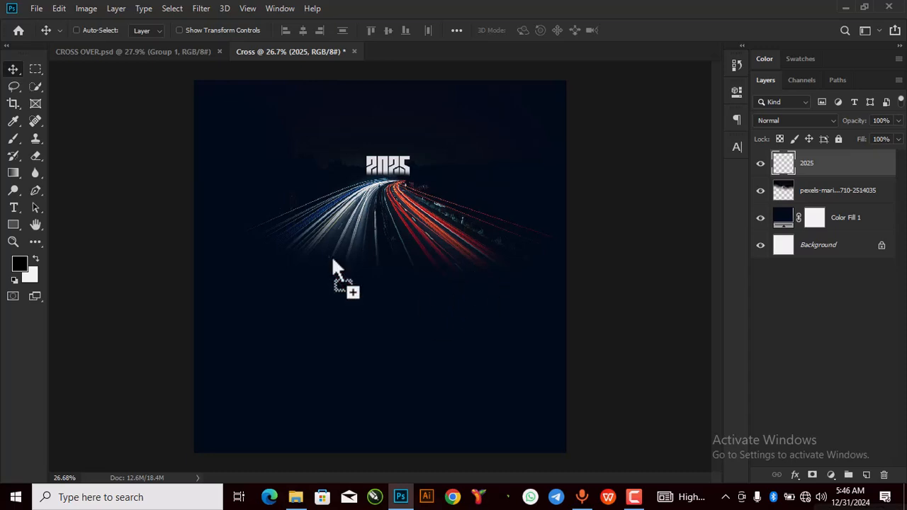
pyautogui.click(292, 498)
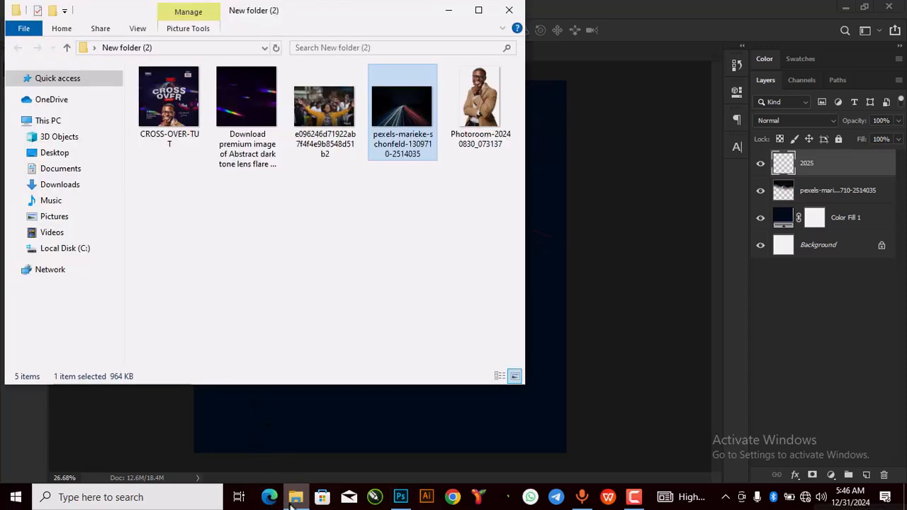
pyautogui.click(494, 110)
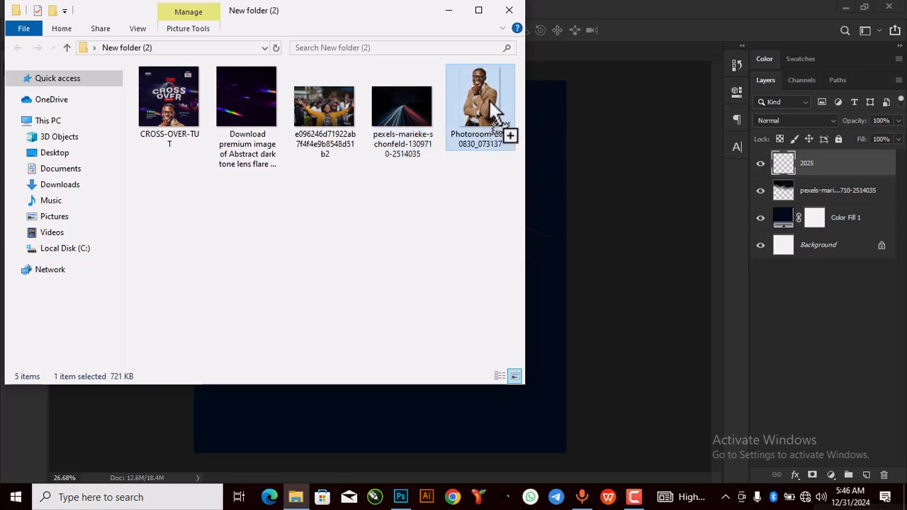
pyautogui.moveTo(494, 110); pyautogui.dragTo(424, 472)
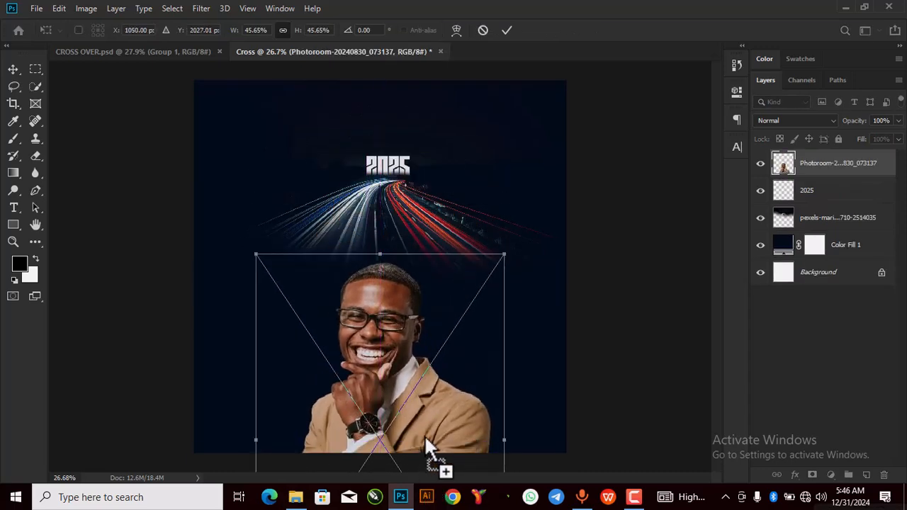
# Step: Position the Photoroom portrait at the bottom of the poster and commit the placement
pyautogui.moveTo(425, 439); pyautogui.dragTo(425, 436)
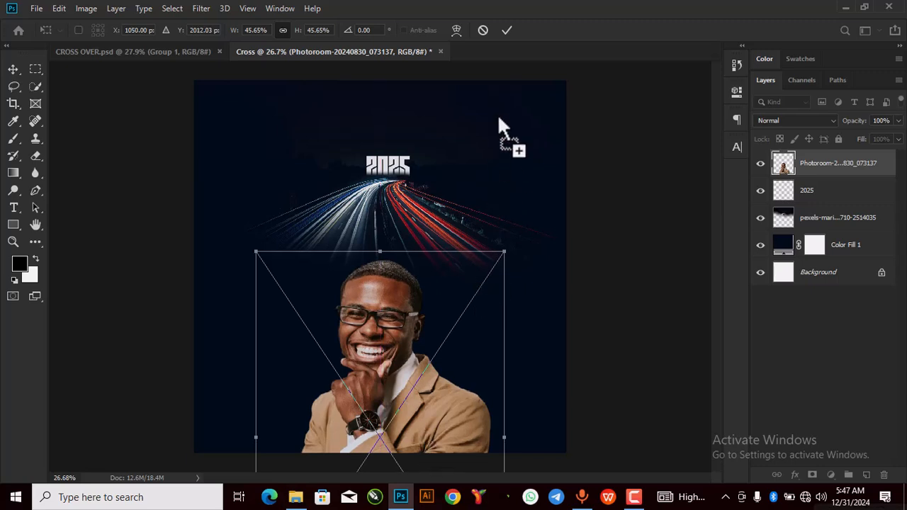
pyautogui.click(506, 31)
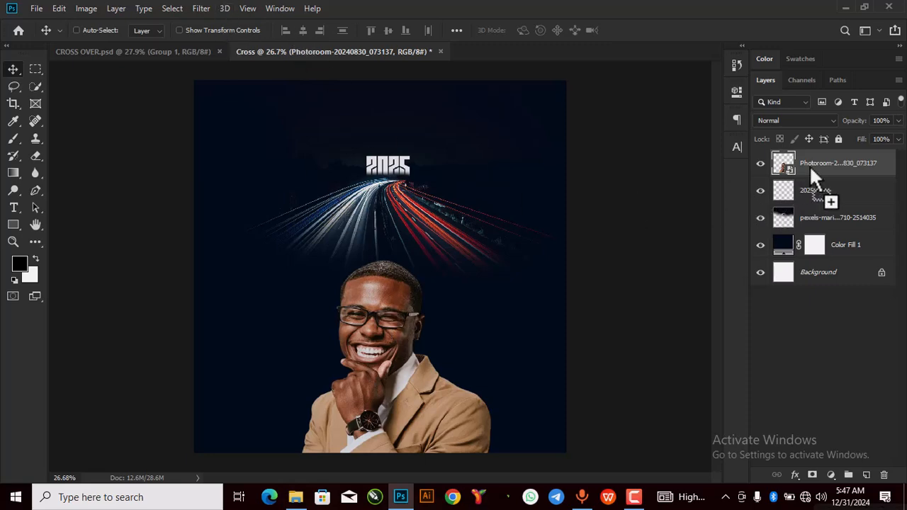
pyautogui.click(208, 9)
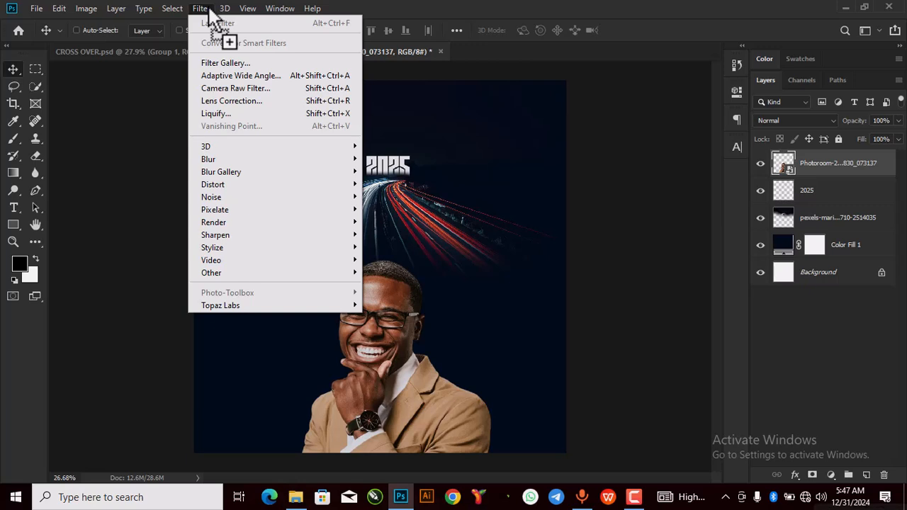
# Step: Apply the Camera Raw Filter to the portrait, raising Clarity to +81
pyautogui.click(211, 86)
pyautogui.moveTo(521, 154); pyautogui.dragTo(274, 52)
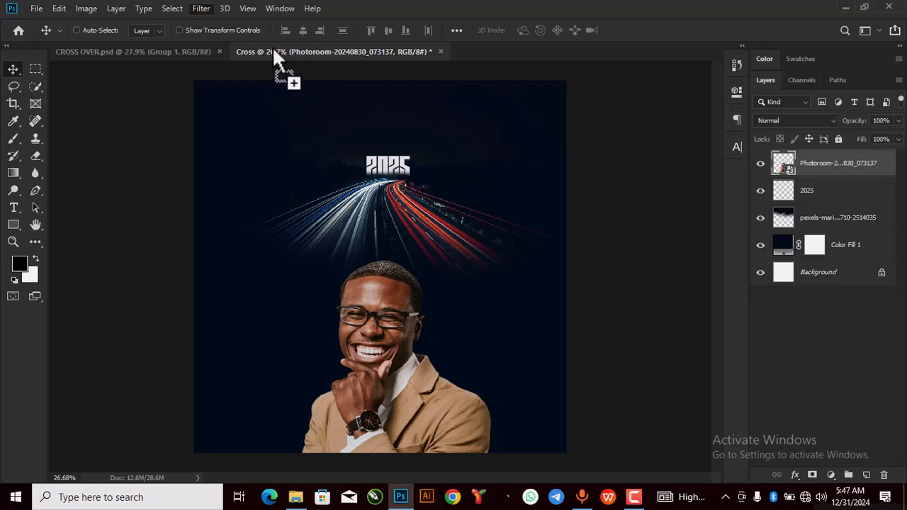
pyautogui.hotkey('ctrl', 'shift', 'a')
pyautogui.scroll(-2, 708, 363)
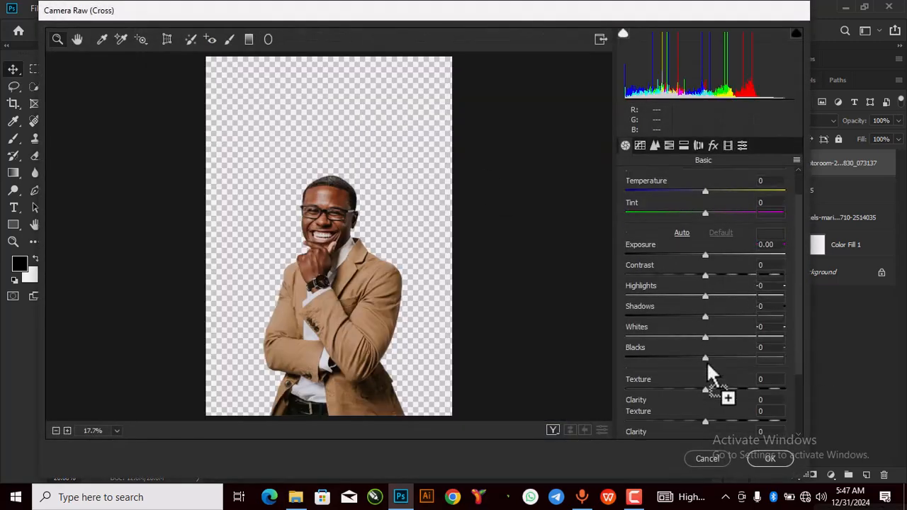
pyautogui.click(706, 412)
pyautogui.moveTo(705, 412); pyautogui.dragTo(770, 418)
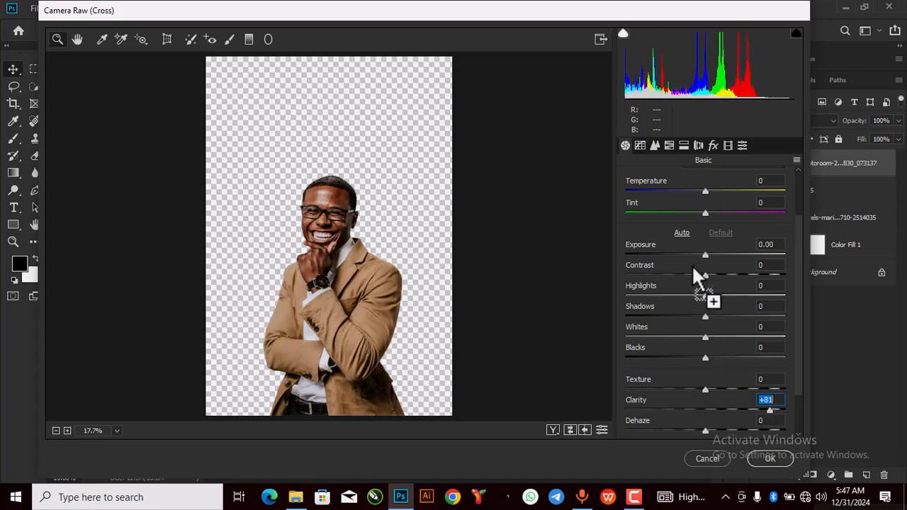
# Step: Set Exposure -0.40, Contrast +37 and Blacks +43, apply, and nudge the portrait lower
pyautogui.moveTo(705, 255); pyautogui.dragTo(769, 312)
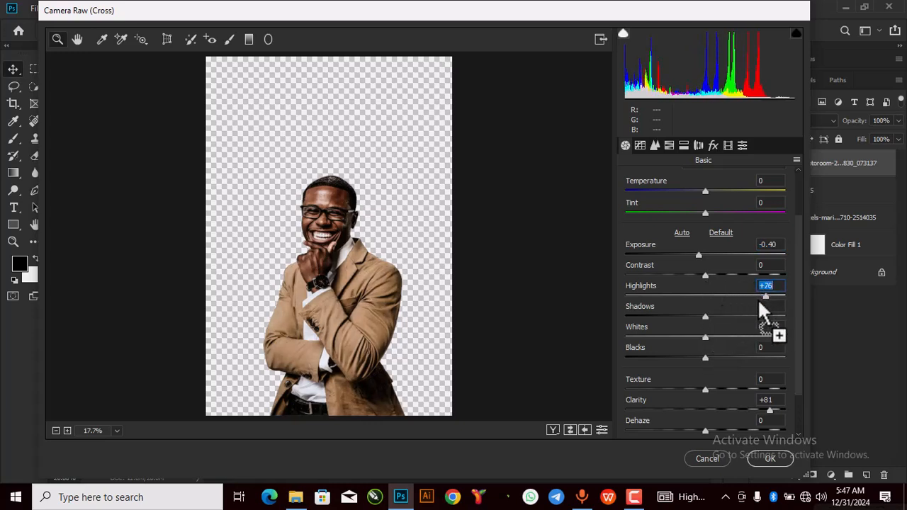
pyautogui.moveTo(706, 274); pyautogui.dragTo(733, 272)
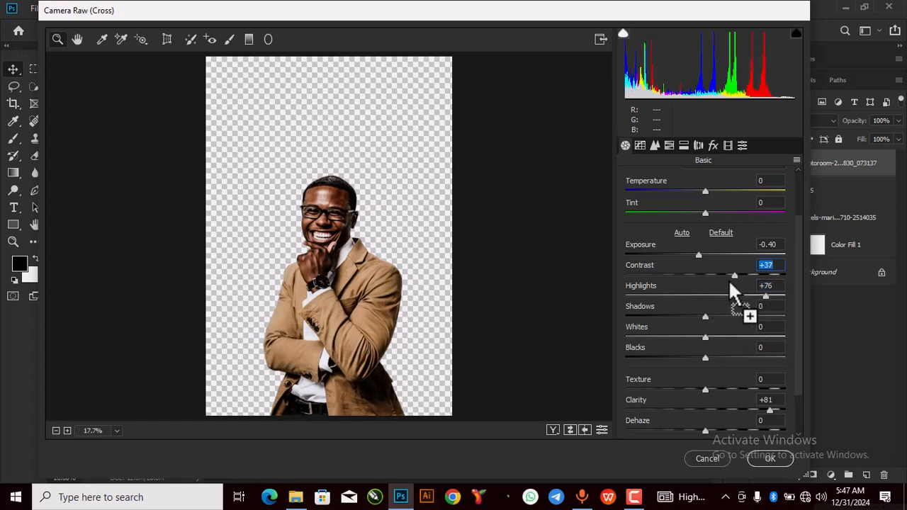
pyautogui.moveTo(705, 317)
pyautogui.mouseDown()
pyautogui.moveTo(687, 324)
pyautogui.moveTo(693, 339)
pyautogui.moveTo(685, 334)
pyautogui.moveTo(686, 316)
pyautogui.moveTo(718, 319)
pyautogui.mouseUp()
pyautogui.moveTo(702, 357); pyautogui.dragTo(740, 366)
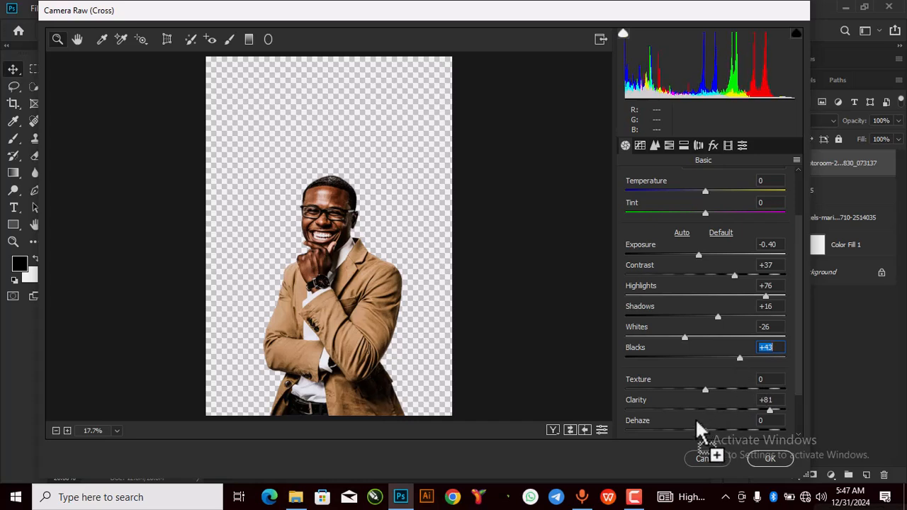
pyautogui.scroll(-2, 709, 415)
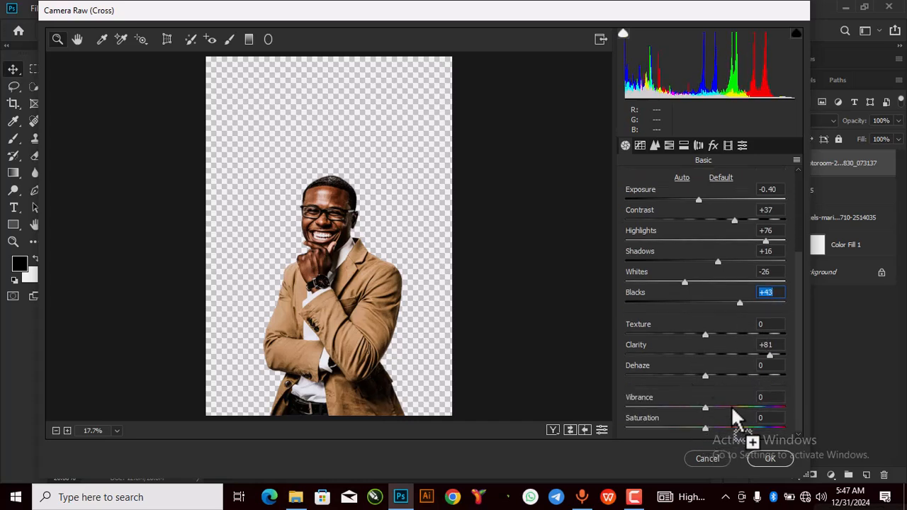
pyautogui.click(769, 456)
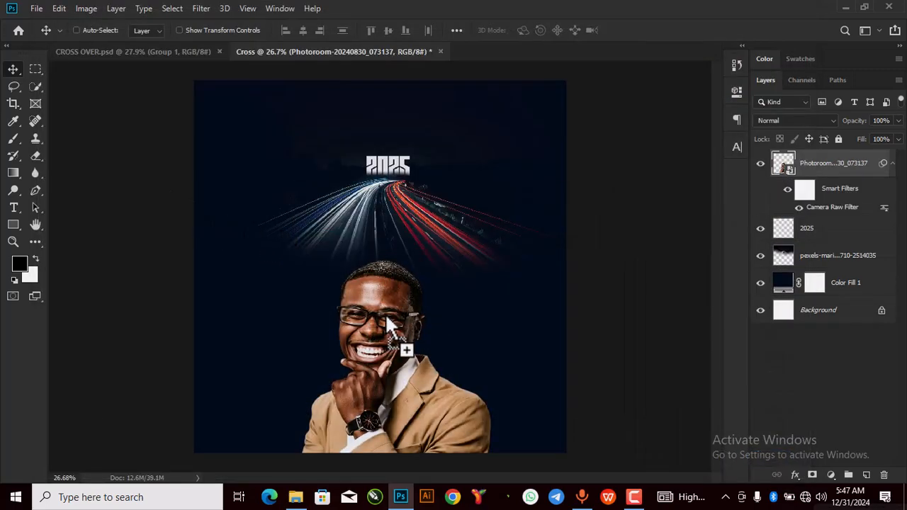
pyautogui.scroll(-2, 388, 306)
pyautogui.moveTo(393, 313); pyautogui.dragTo(393, 335)
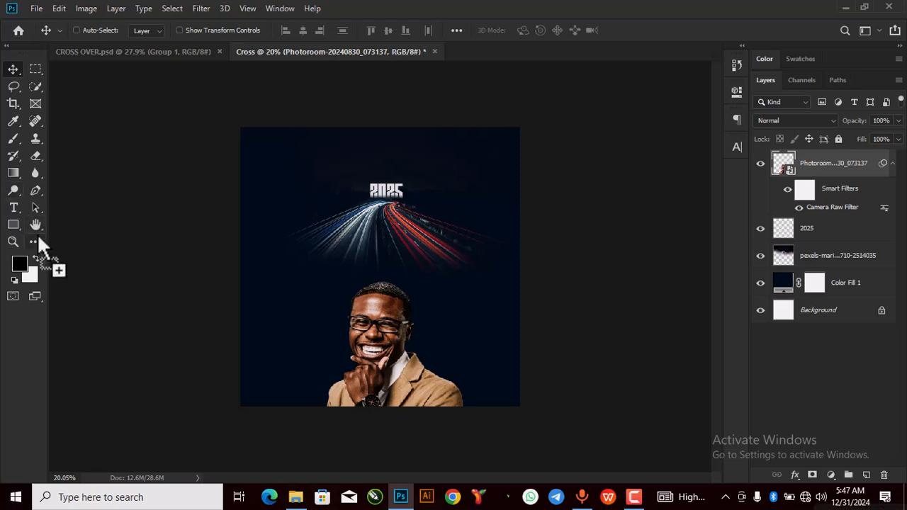
# Step: Add a text layer reading CROSS and OVER on two lines beside the light trails and portrait
pyautogui.click(14, 208)
pyautogui.click(330, 248)
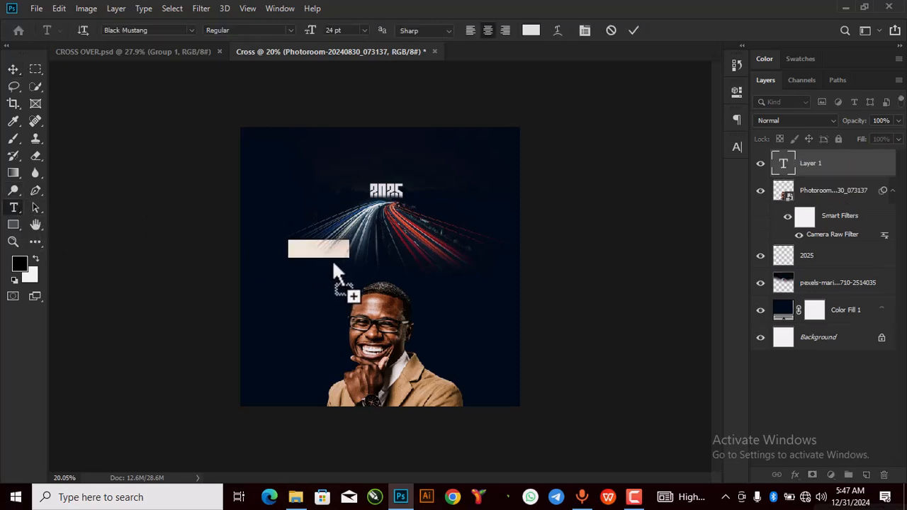
pyautogui.press('BackSpace')
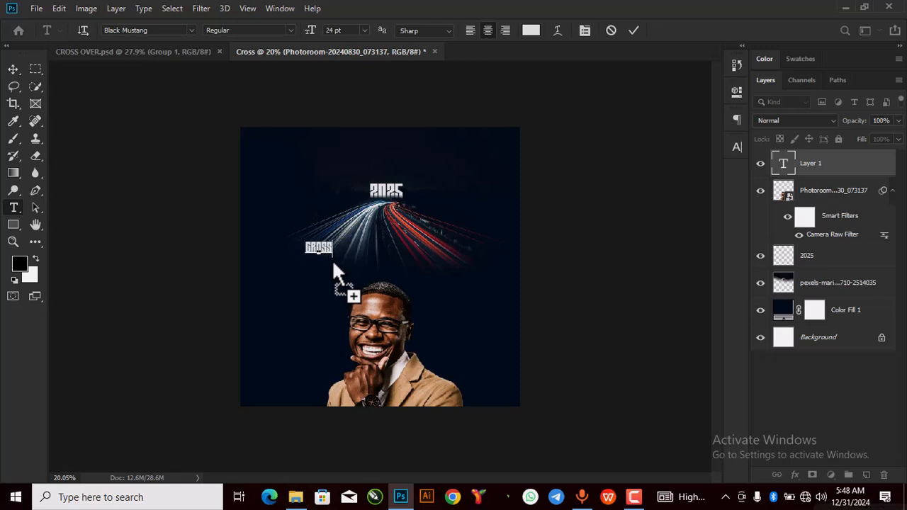
pyautogui.write('OVER')
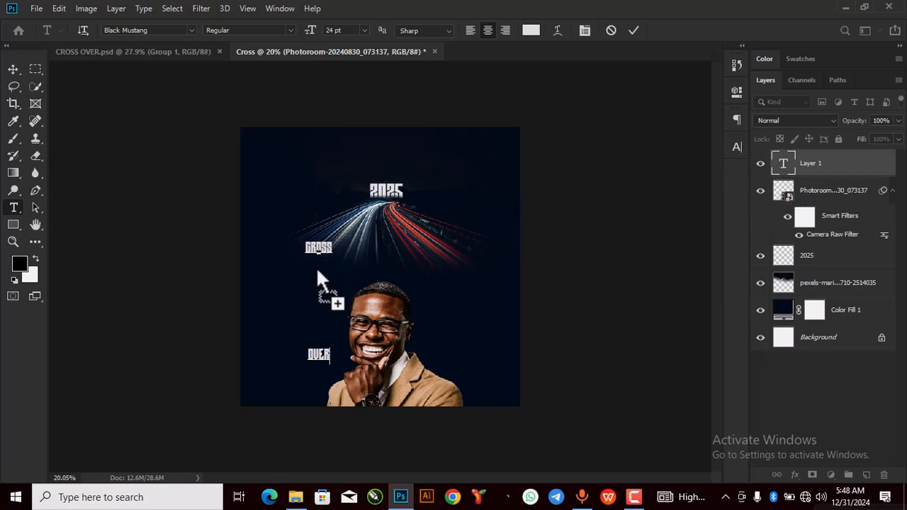
pyautogui.click(780, 164)
pyautogui.doubleClick(780, 163)
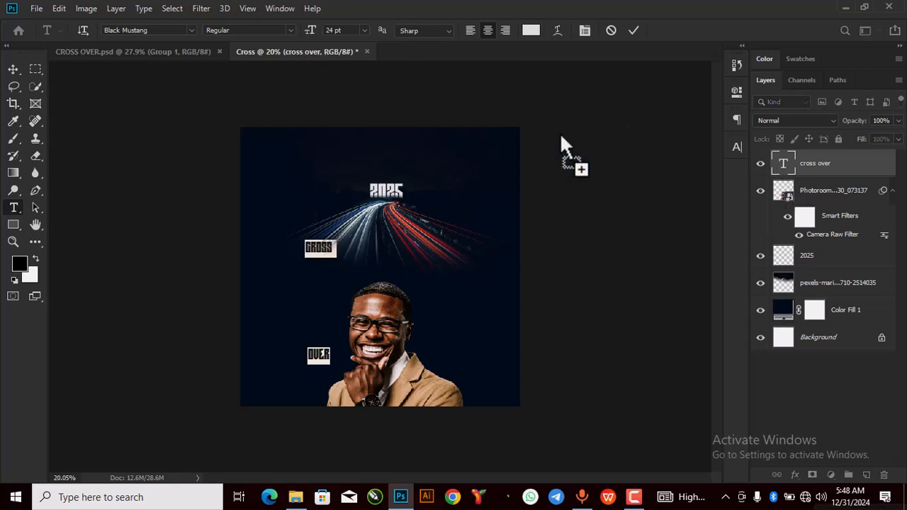
pyautogui.scroll(5, 395, 312)
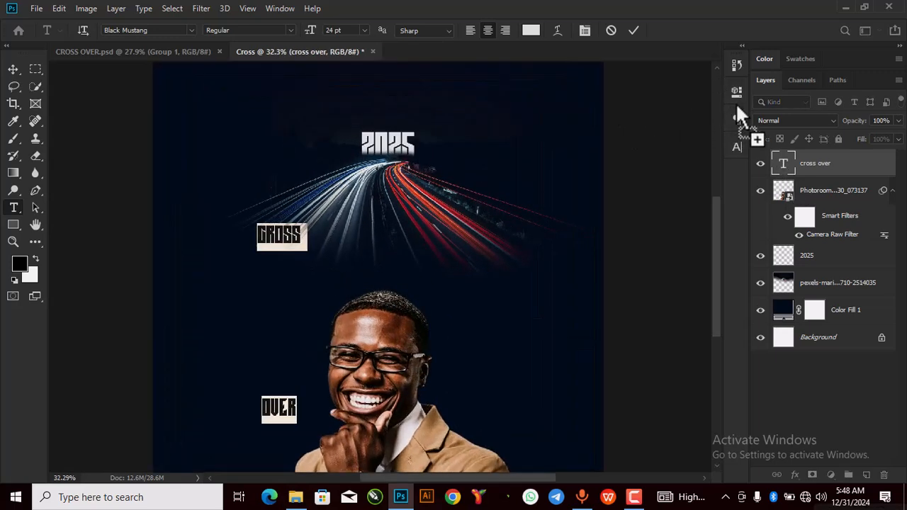
# Step: Adjust the title's leading in Properties, settling on 36 pt after an invalid 0 value
pyautogui.click(735, 92)
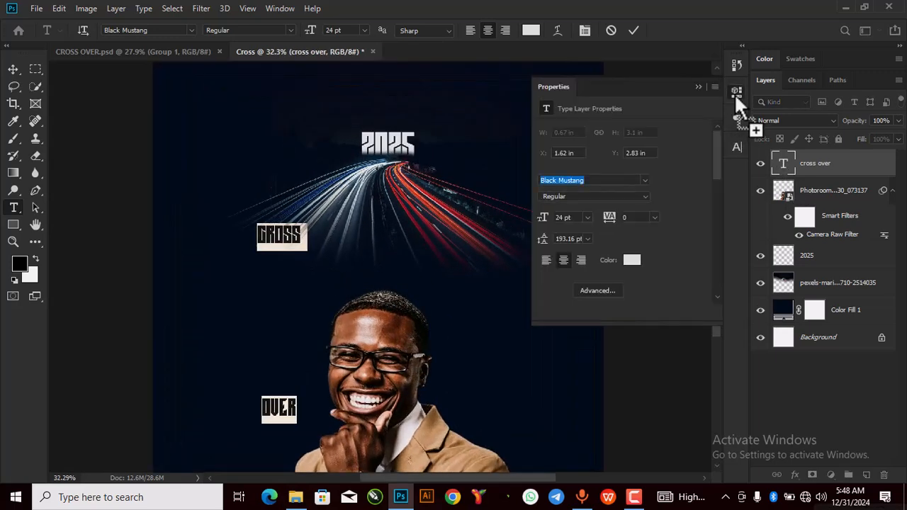
pyautogui.click(578, 240)
pyautogui.moveTo(579, 240); pyautogui.dragTo(531, 247)
pyautogui.write('0')
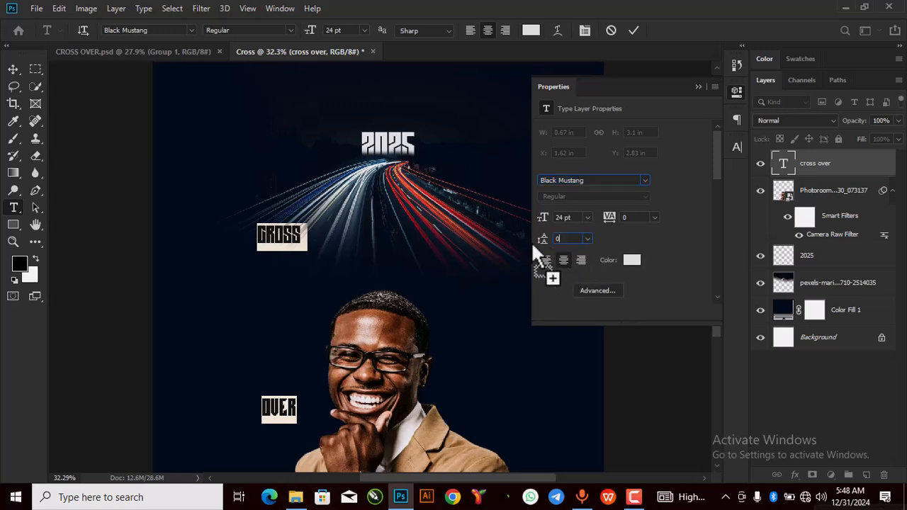
pyautogui.press('Return')
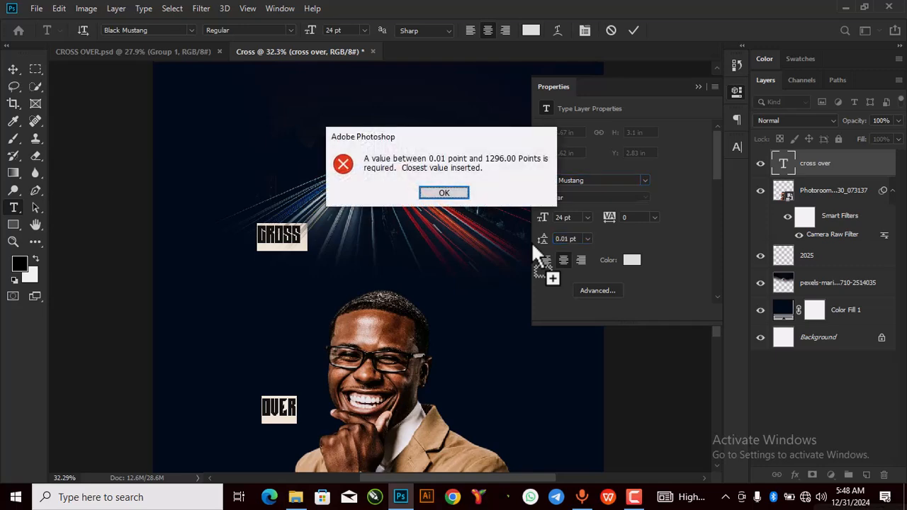
pyautogui.click(458, 193)
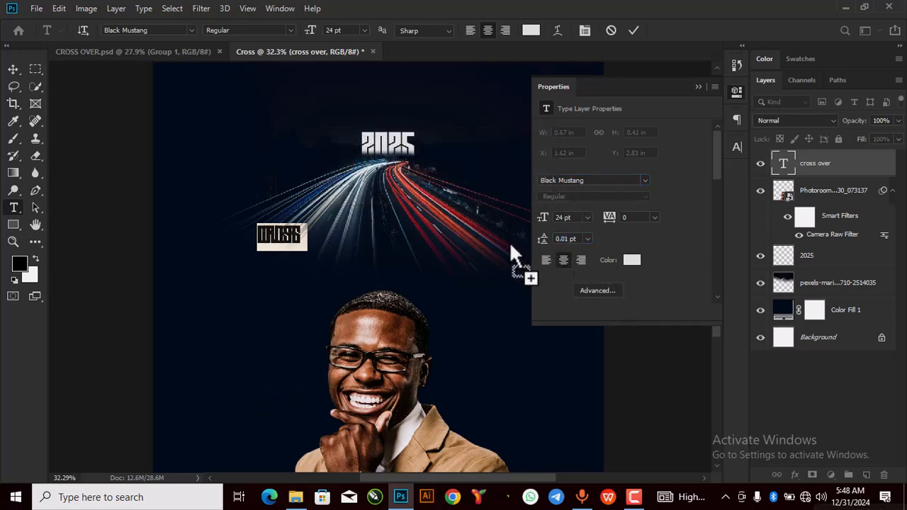
pyautogui.click(586, 239)
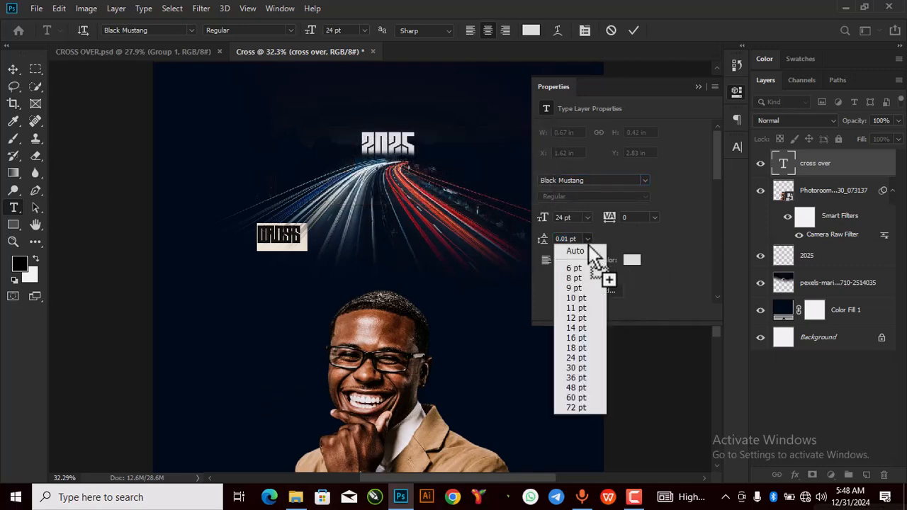
pyautogui.click(570, 378)
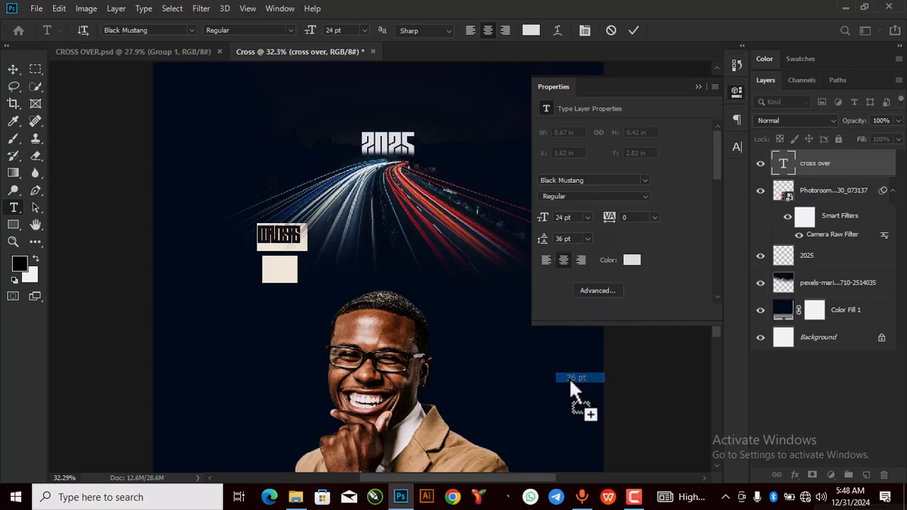
# Step: Set the font to Swis721 BlkCn BT Black and tighten the leading to 16 pt
pyautogui.click(601, 180)
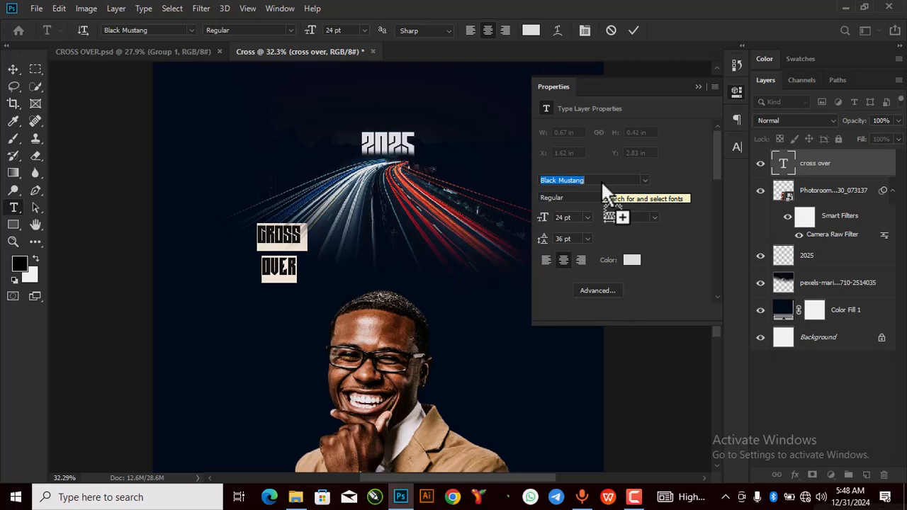
pyautogui.write('sw')
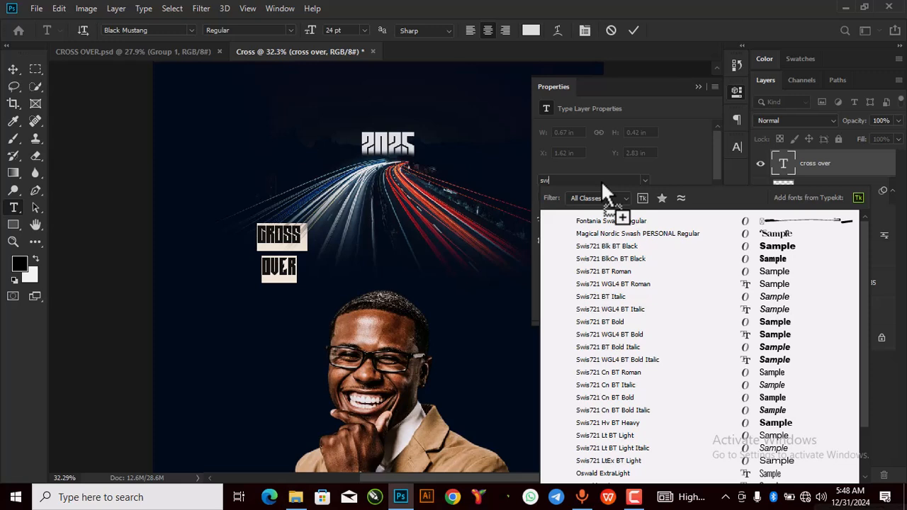
pyautogui.click(782, 261)
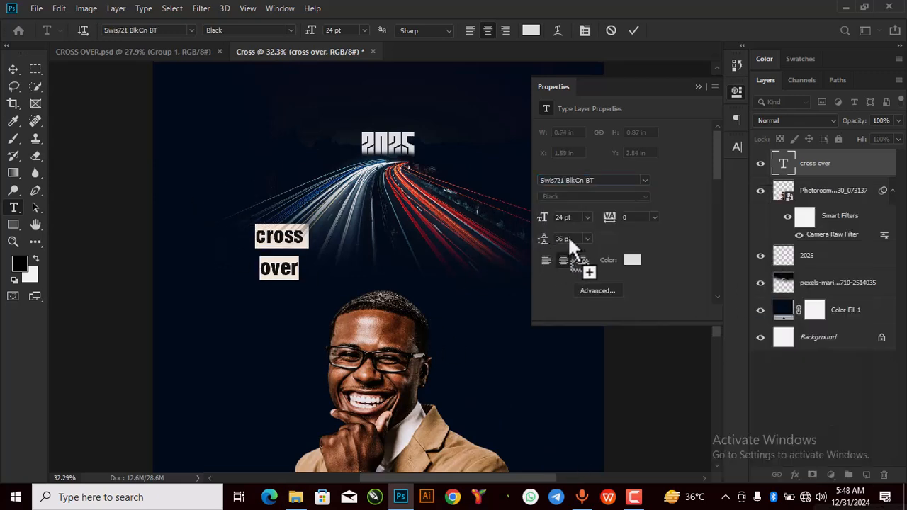
pyautogui.click(588, 239)
pyautogui.click(576, 358)
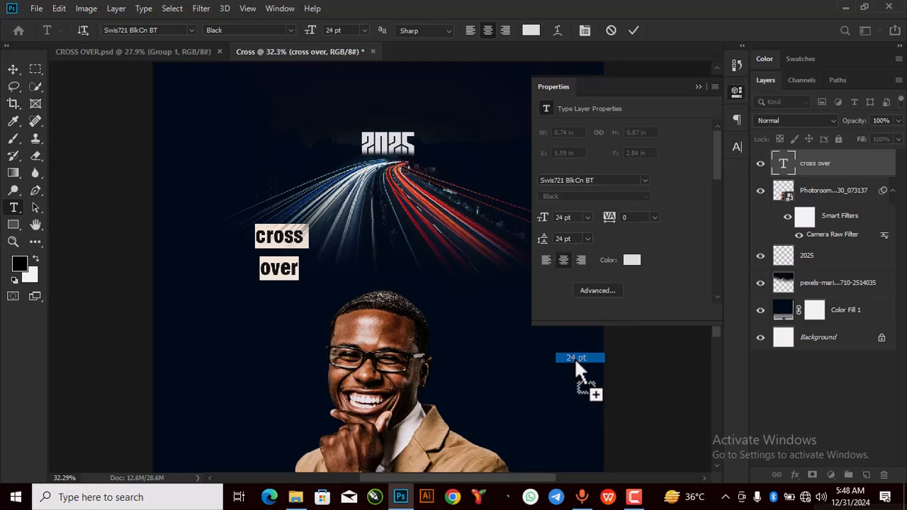
pyautogui.click(588, 239)
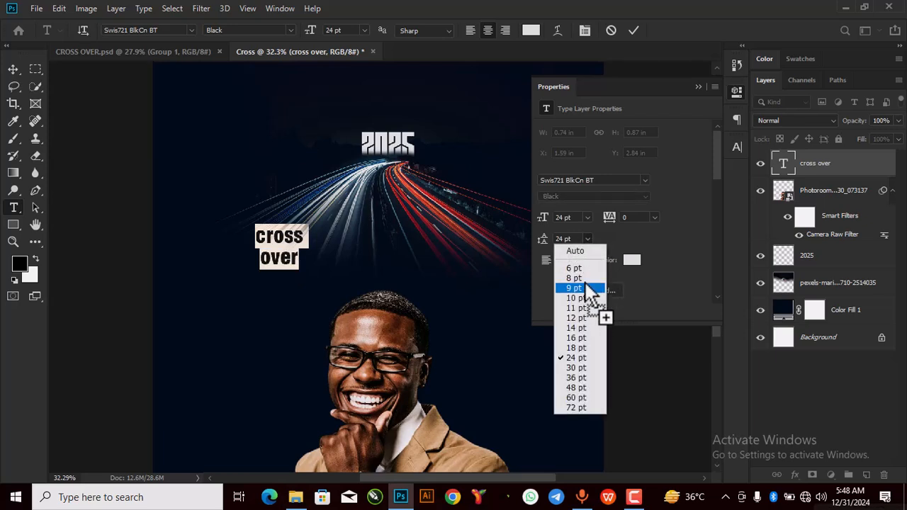
pyautogui.click(580, 338)
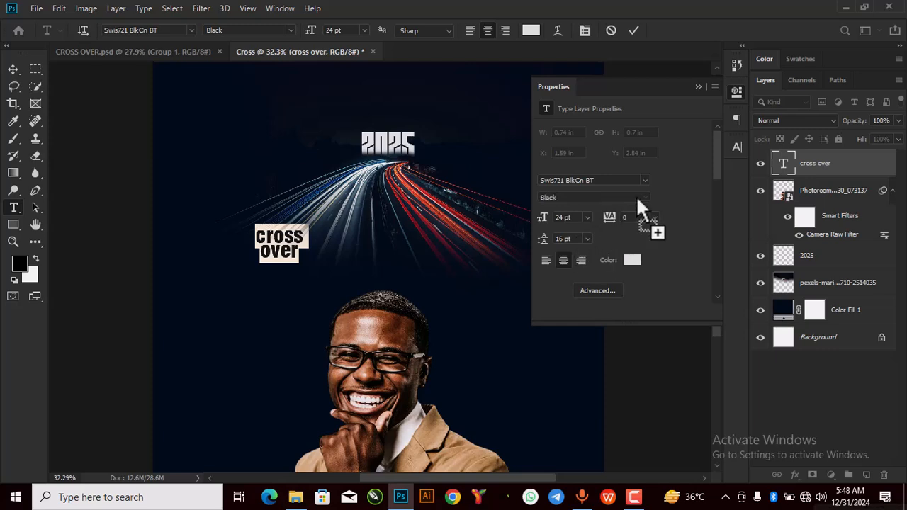
pyautogui.click(698, 88)
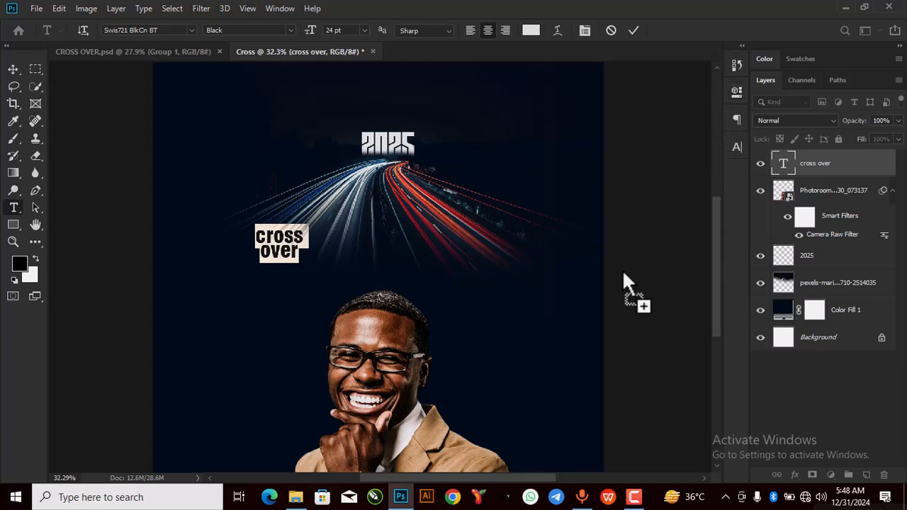
# Step: Scale the cross over title up and centre it between 2025 and the portrait
pyautogui.click(637, 31)
pyautogui.hotkey('ctrl', 't')
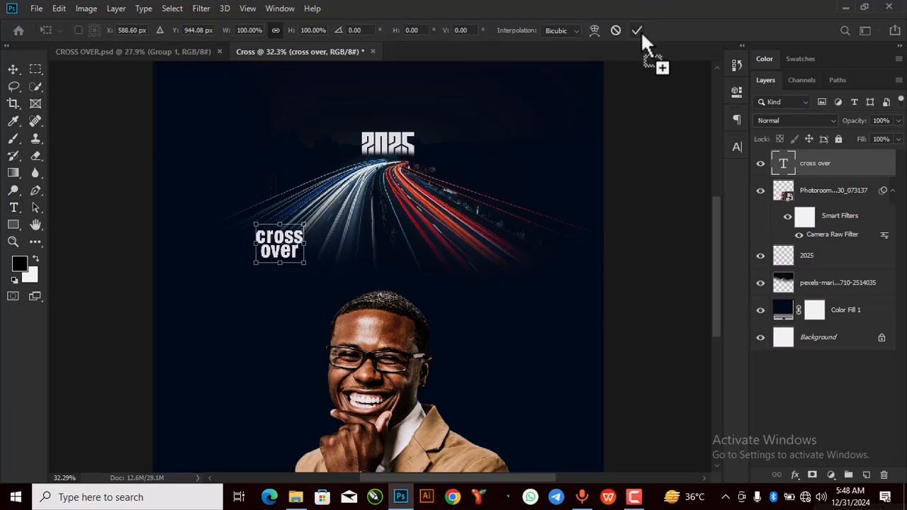
pyautogui.moveTo(308, 261); pyautogui.dragTo(397, 325)
pyautogui.moveTo(365, 298); pyautogui.dragTo(418, 244)
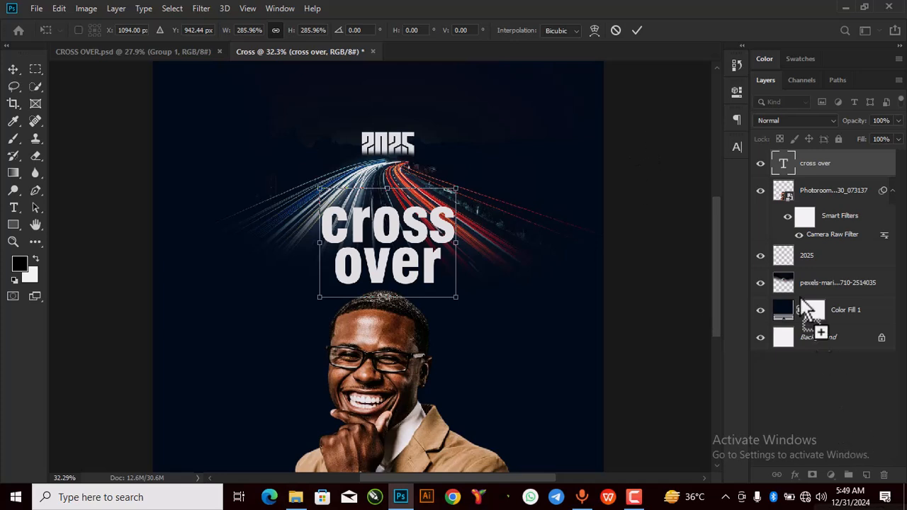
pyautogui.click(804, 186)
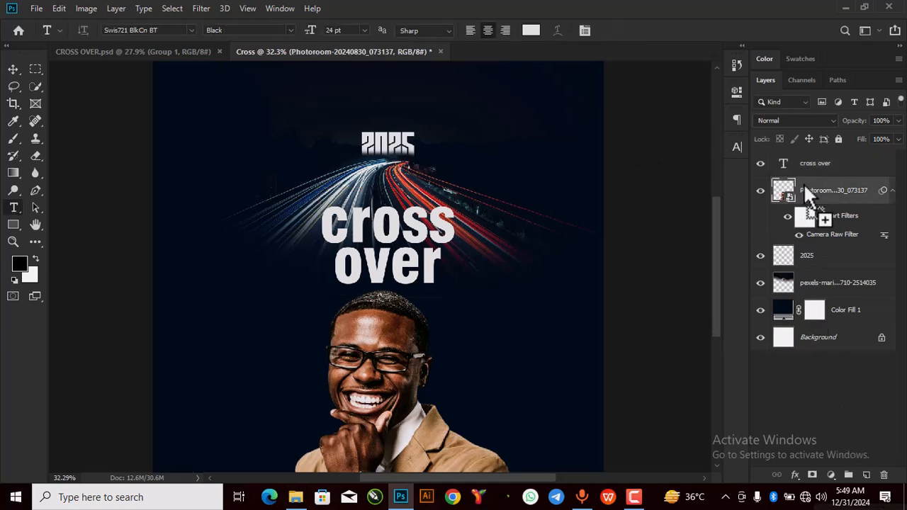
pyautogui.moveTo(806, 189); pyautogui.dragTo(74, 59)
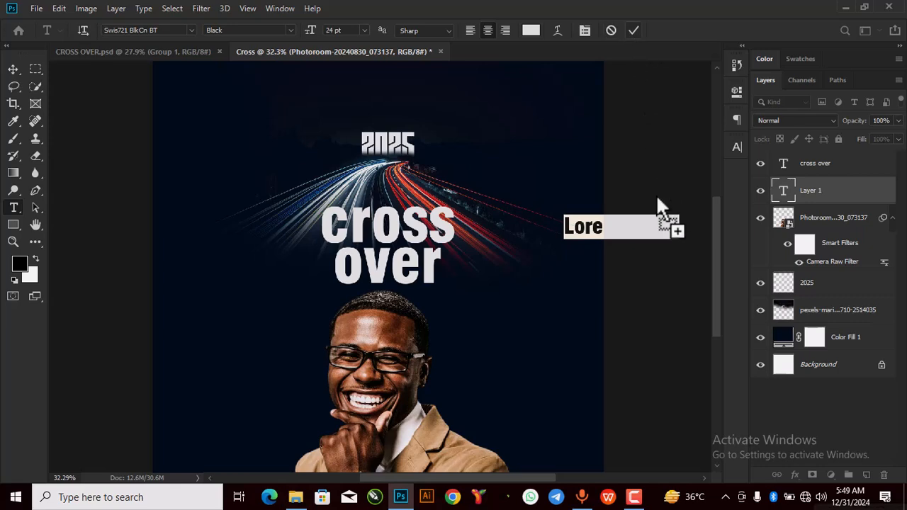
pyautogui.click(633, 29)
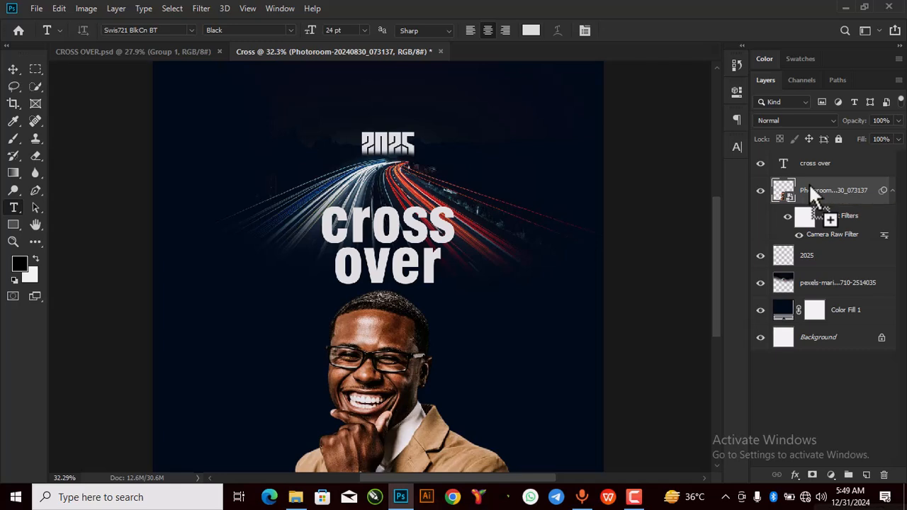
pyautogui.click(13, 69)
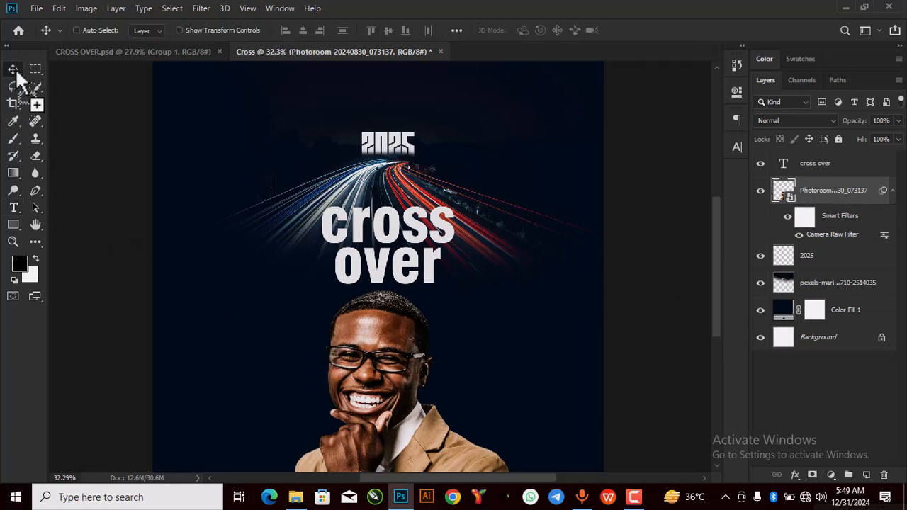
pyautogui.moveTo(797, 356); pyautogui.dragTo(819, 198)
pyautogui.click(819, 258)
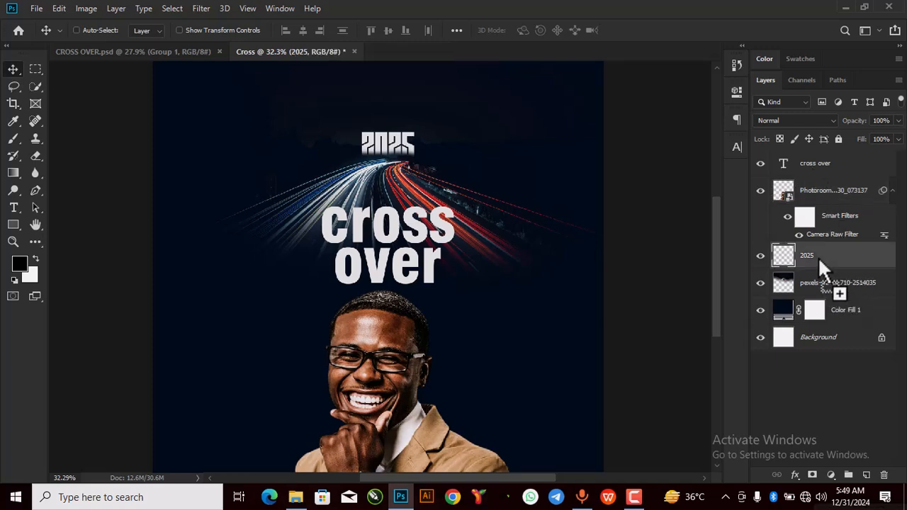
pyautogui.moveTo(388, 370); pyautogui.dragTo(383, 390)
pyautogui.scroll(2, 398, 159)
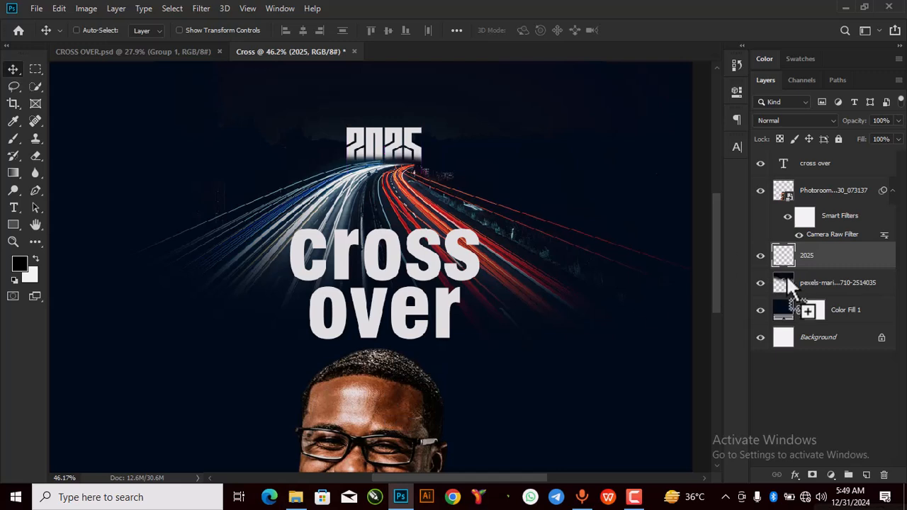
pyautogui.moveTo(798, 305); pyautogui.dragTo(826, 335)
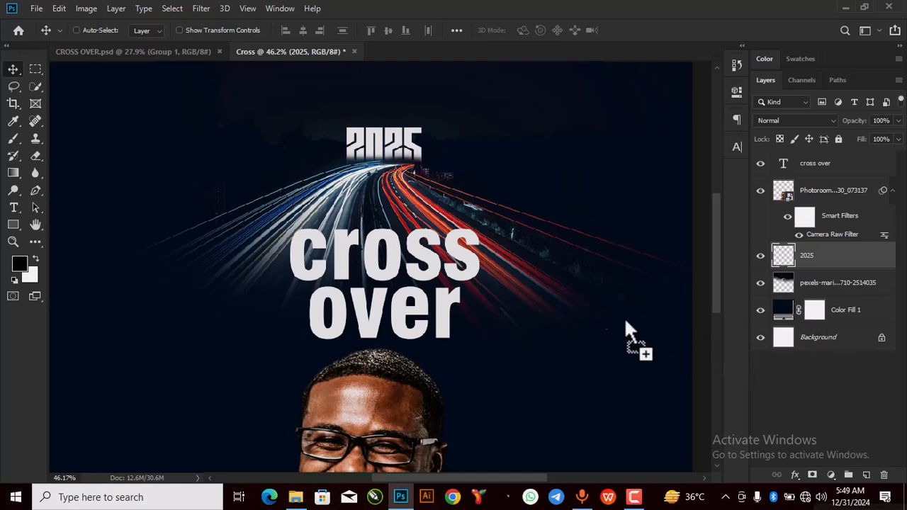
pyautogui.scroll(-2, 579, 302)
pyautogui.scroll(-3, 579, 300)
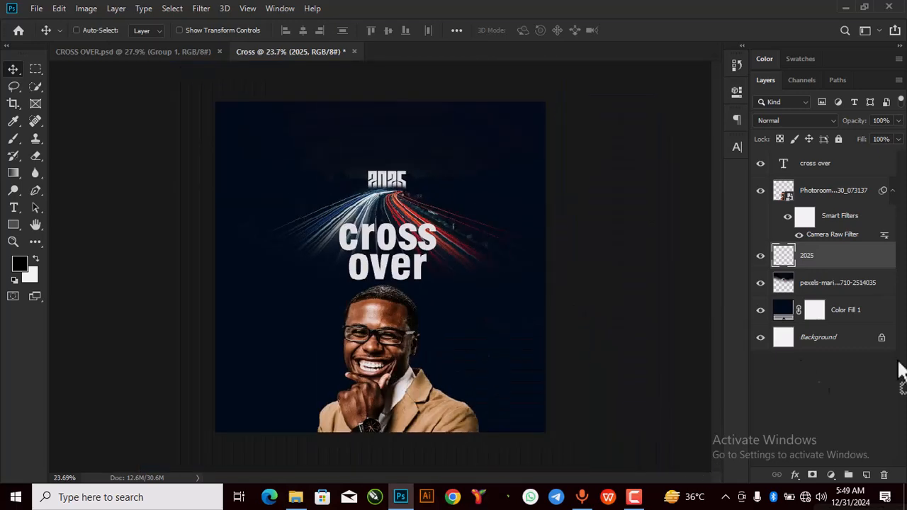
pyautogui.click(858, 191)
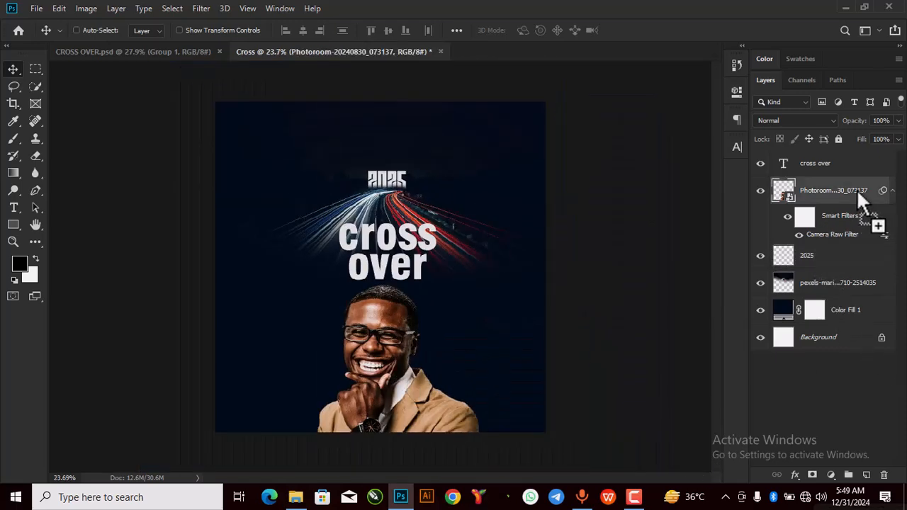
pyautogui.moveTo(830, 240); pyautogui.dragTo(816, 168)
# Step: Scale the cross over title to about 131% and shift it slightly left
pyautogui.hotkey('ctrl', 't')
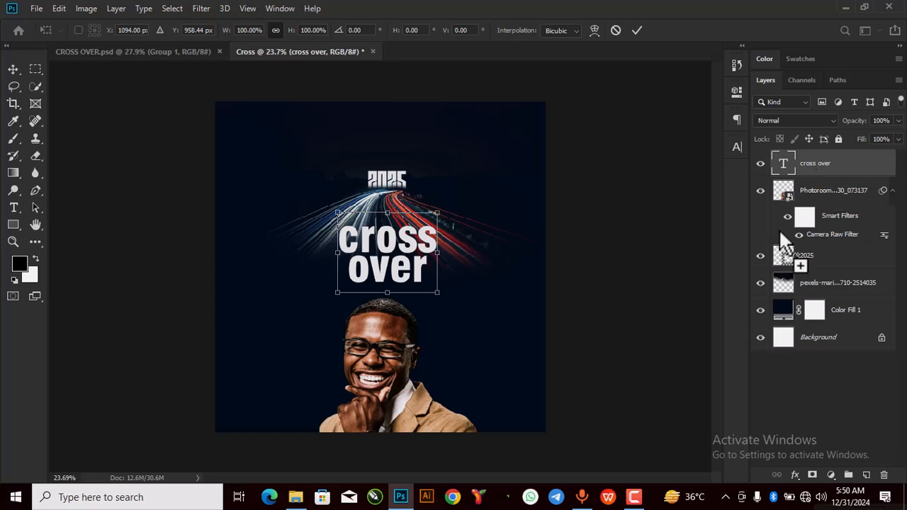
pyautogui.moveTo(438, 212); pyautogui.dragTo(467, 188)
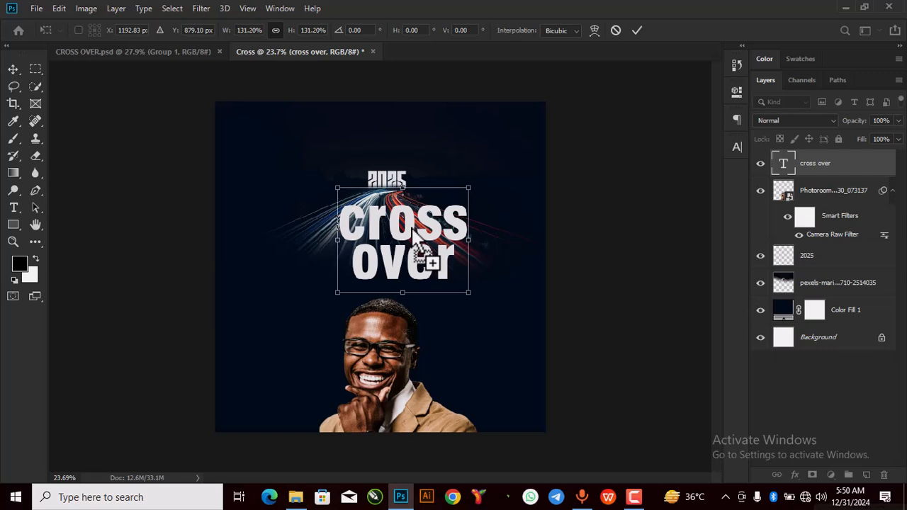
pyautogui.moveTo(451, 241); pyautogui.dragTo(416, 250)
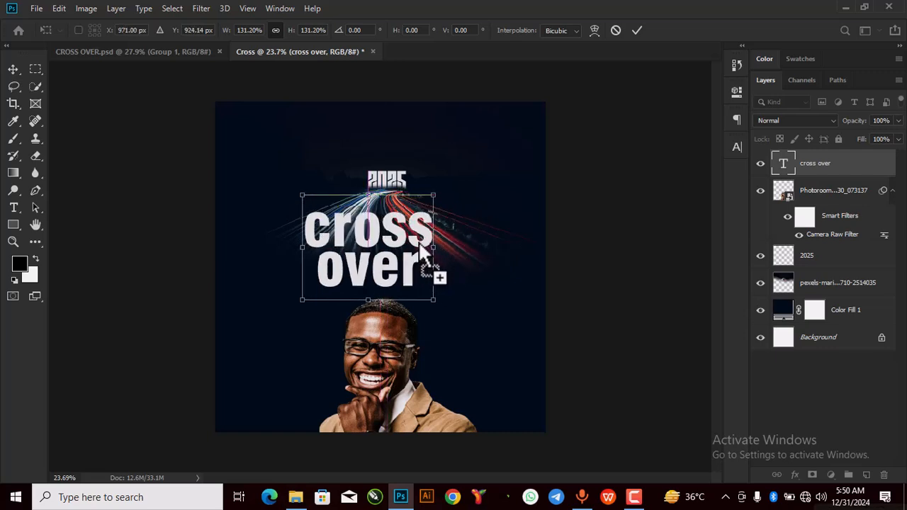
pyautogui.doubleClick(782, 159)
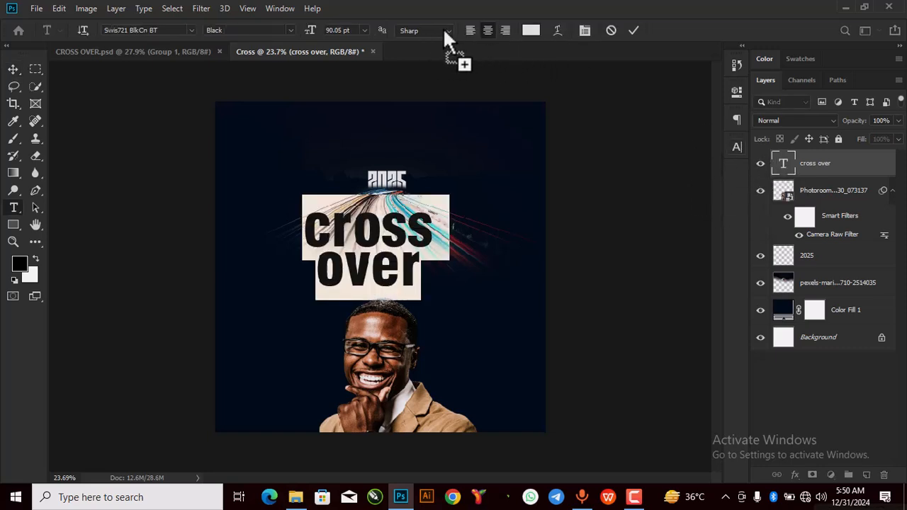
# Step: Switch the headline to Swis721 Blk BT Black and shift it right to centre above the portrait
pyautogui.click(196, 32)
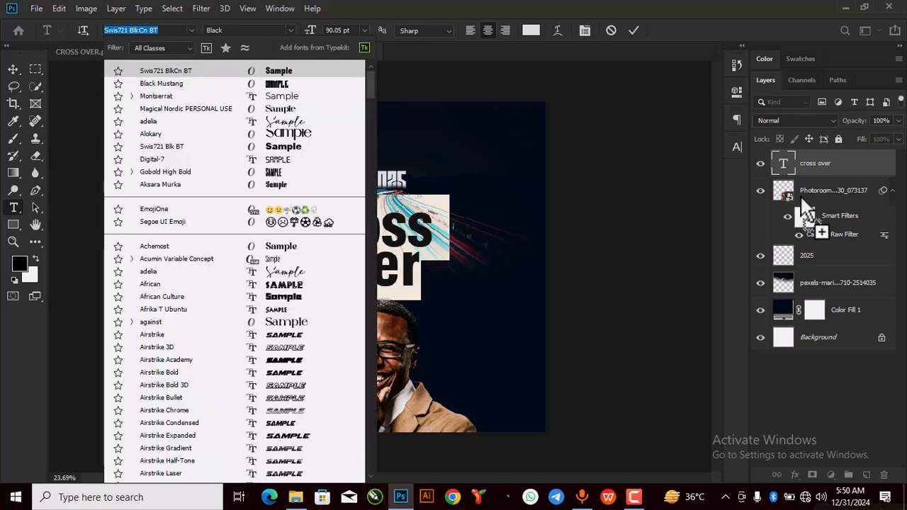
pyautogui.click(671, 148)
pyautogui.click(738, 95)
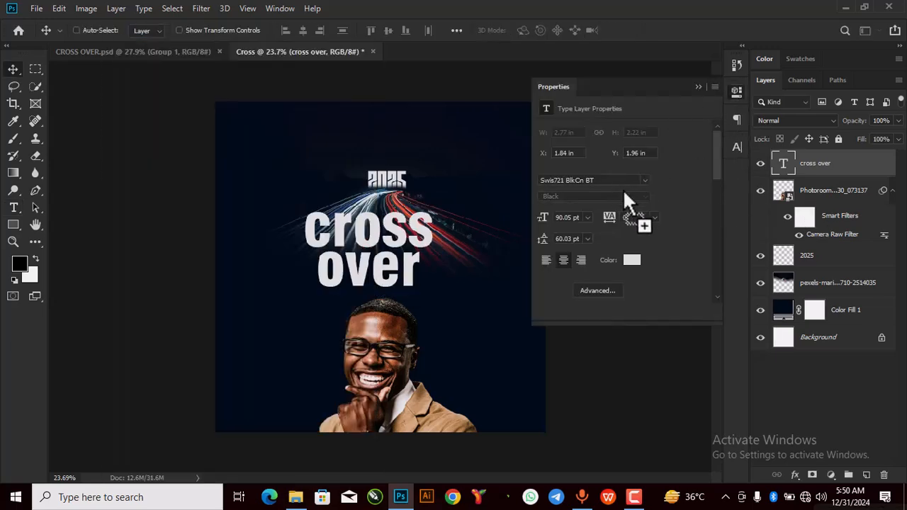
pyautogui.click(645, 181)
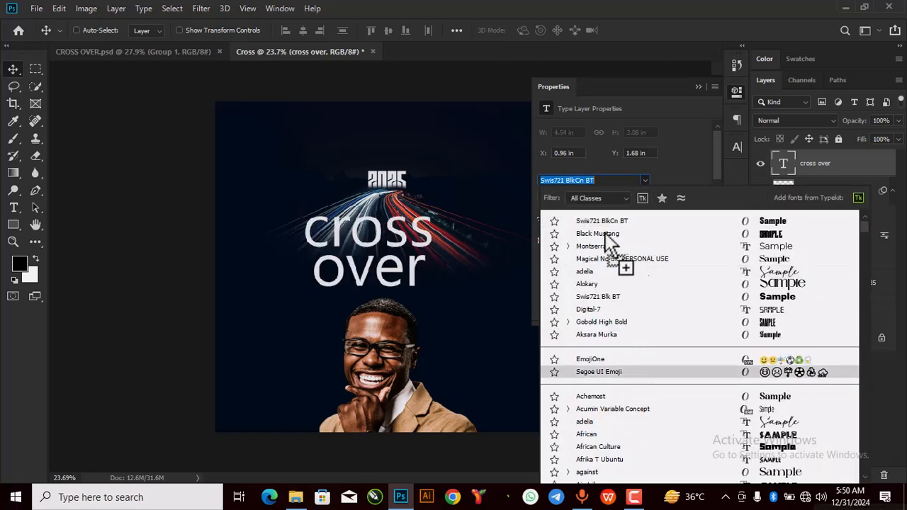
pyautogui.click(556, 181)
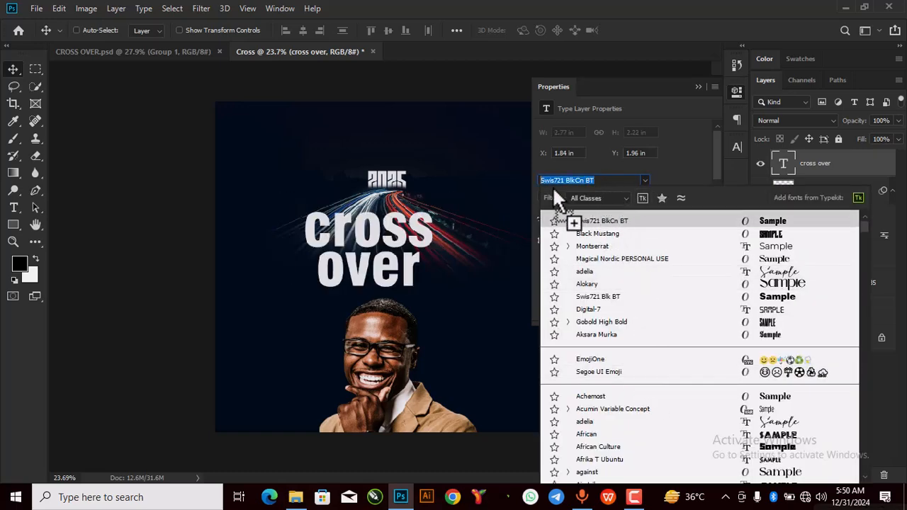
pyautogui.moveTo(578, 179); pyautogui.dragTo(569, 183)
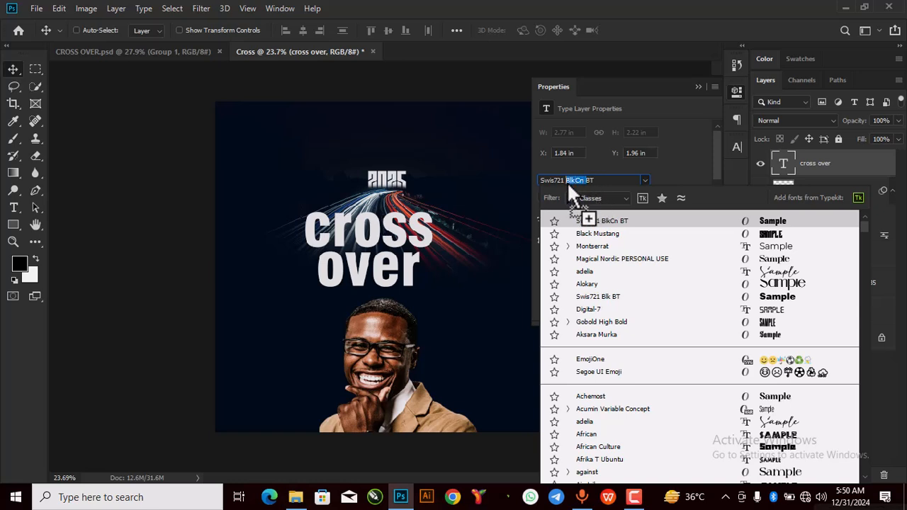
pyautogui.press('BackSpace')
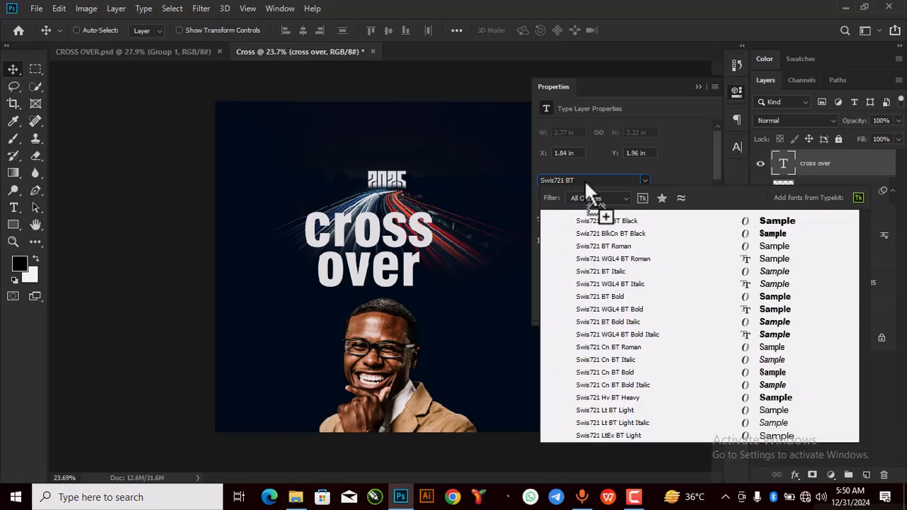
pyautogui.press('BackSpace')
pyautogui.click(780, 223)
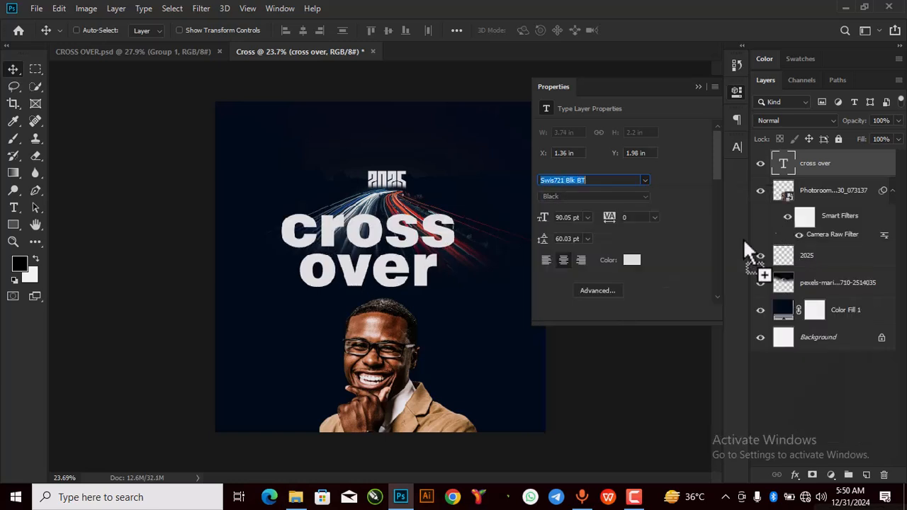
pyautogui.click(699, 87)
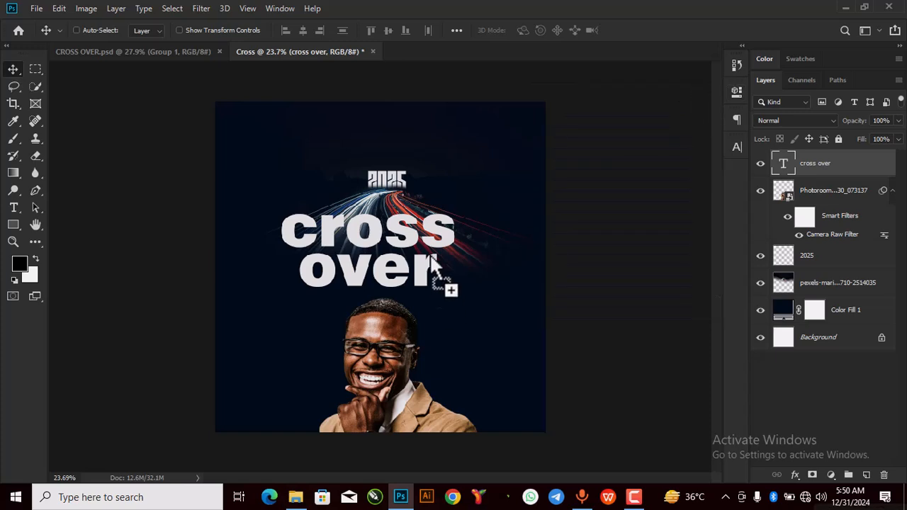
pyautogui.moveTo(438, 244)
pyautogui.mouseDown()
pyautogui.moveTo(464, 255)
pyautogui.moveTo(451, 251)
pyautogui.mouseUp()
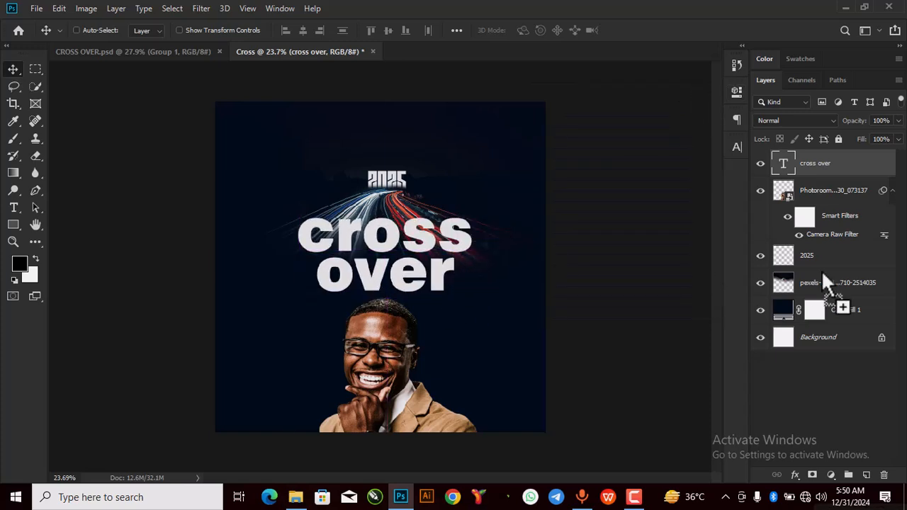
# Step: Warp the headline with an Arc style, Bend +18 and Horizontal Distortion +17
pyautogui.doubleClick(782, 168)
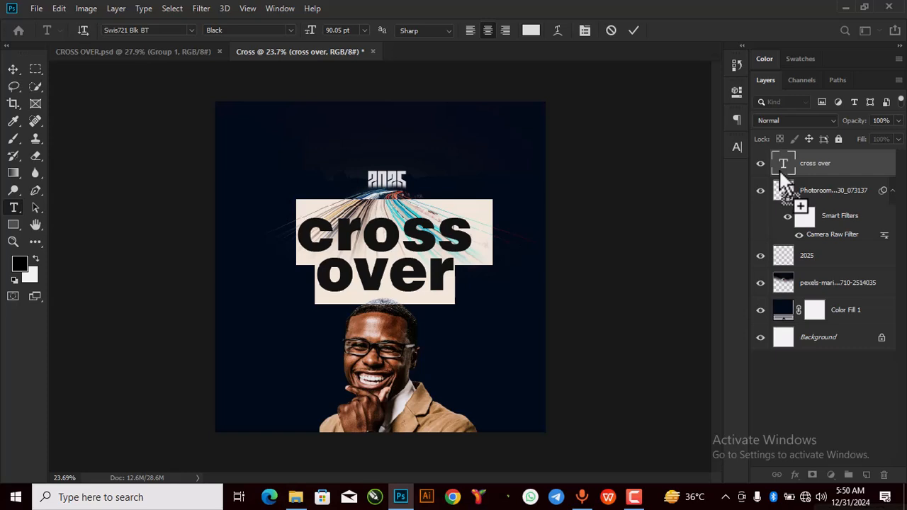
pyautogui.moveTo(780, 168); pyautogui.dragTo(555, 39)
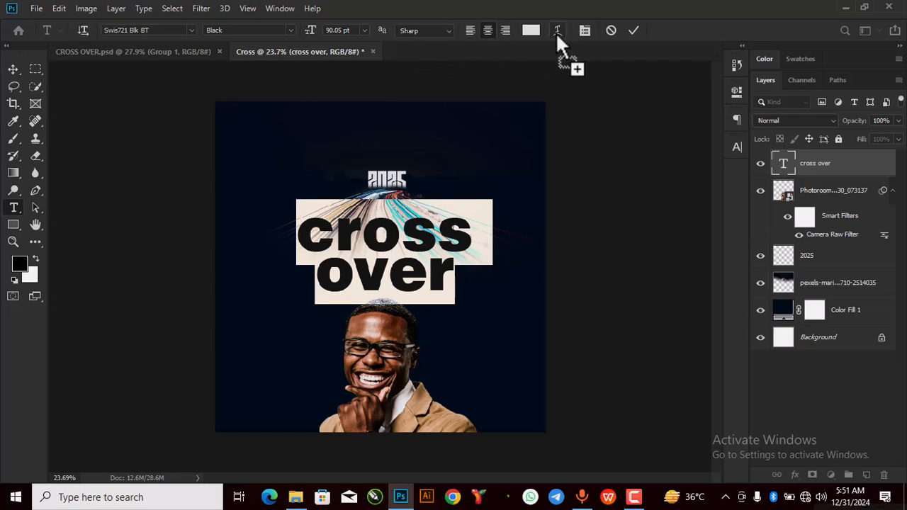
pyautogui.click(557, 32)
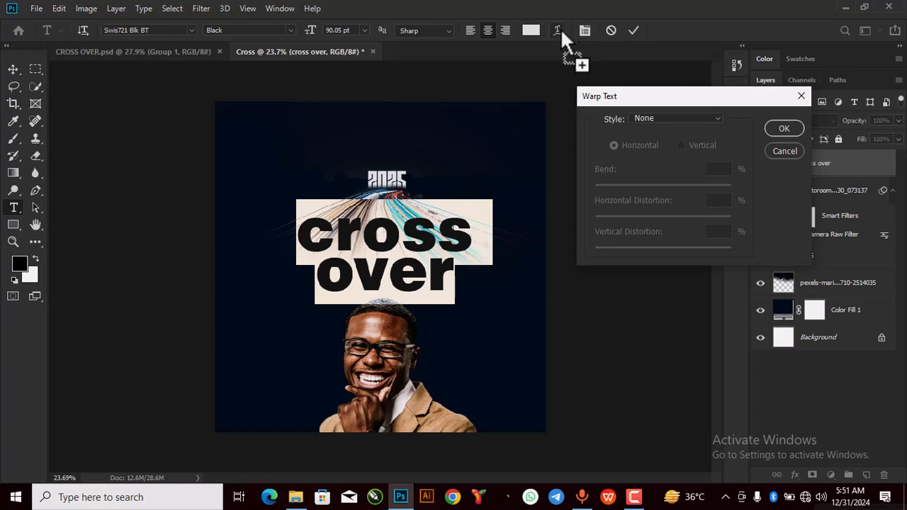
pyautogui.click(672, 119)
pyautogui.click(663, 156)
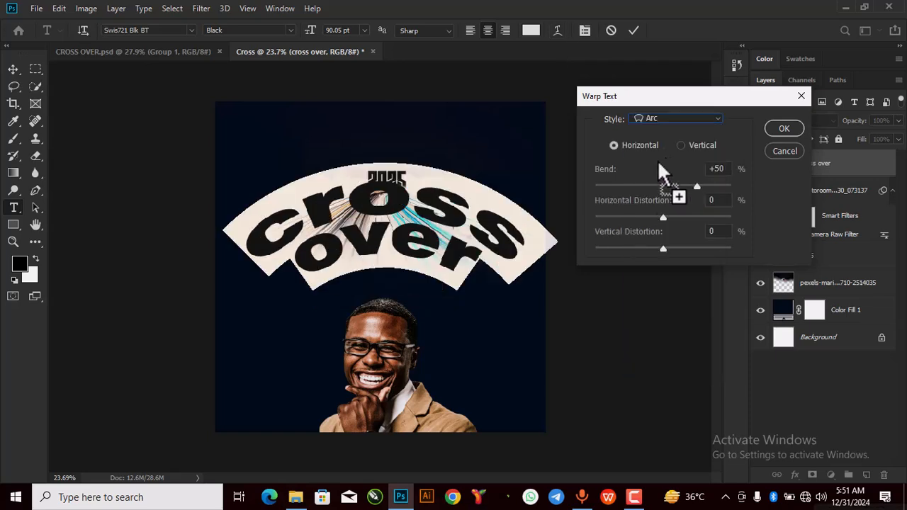
pyautogui.moveTo(697, 186); pyautogui.dragTo(674, 199)
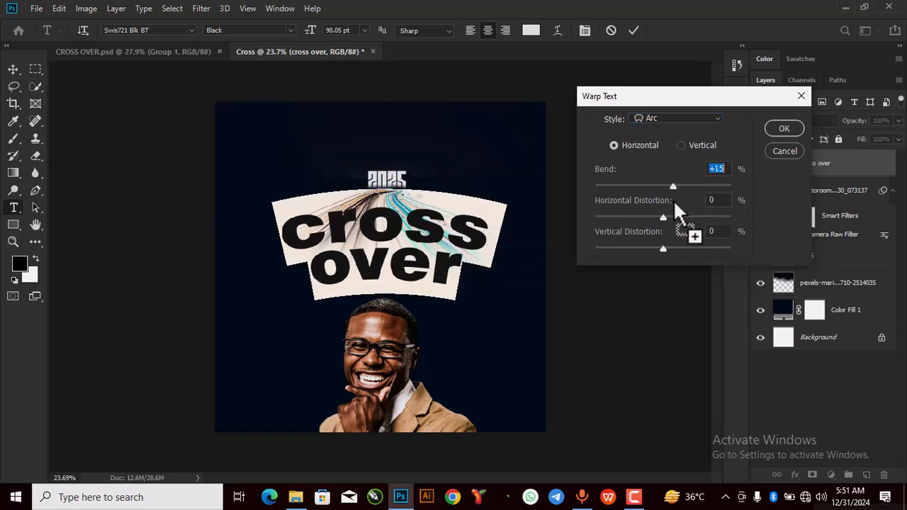
pyautogui.moveTo(405, 223); pyautogui.dragTo(413, 240)
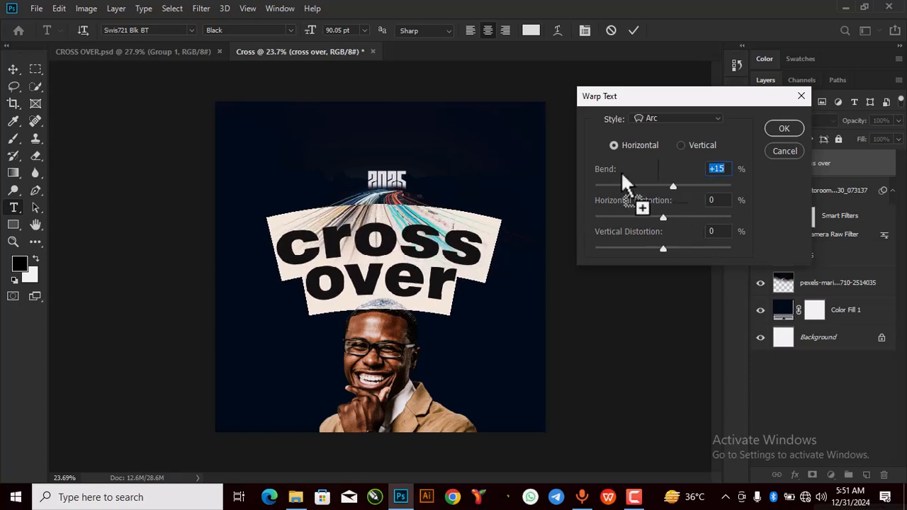
pyautogui.moveTo(663, 216)
pyautogui.mouseDown()
pyautogui.moveTo(647, 220)
pyautogui.moveTo(674, 217)
pyautogui.mouseUp()
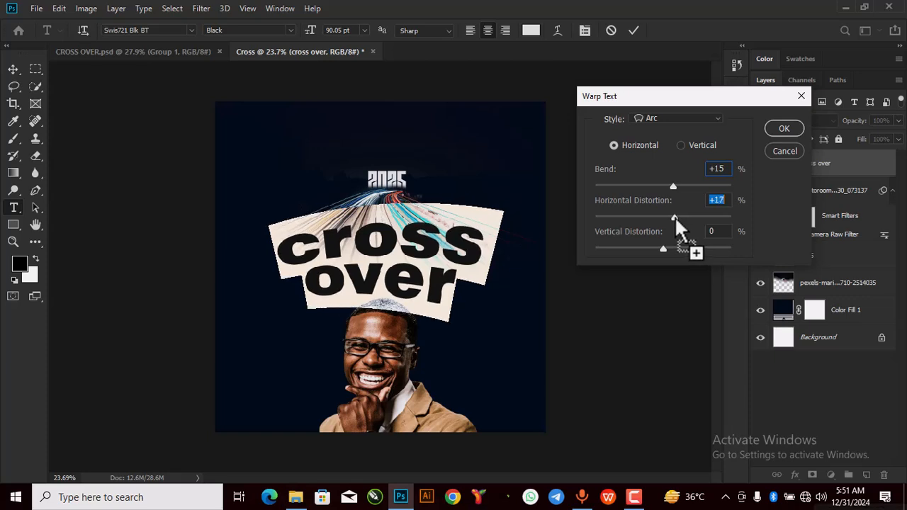
pyautogui.moveTo(673, 188); pyautogui.dragTo(676, 188)
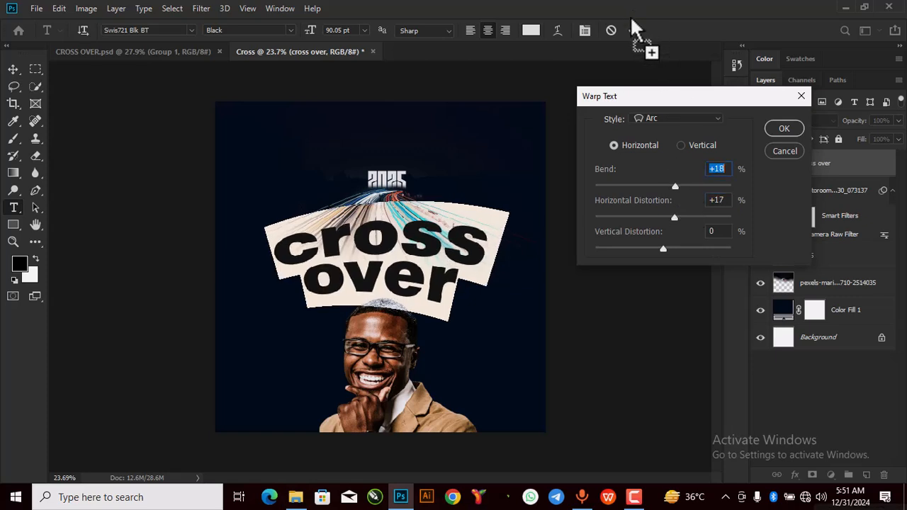
pyautogui.click(784, 128)
pyautogui.click(636, 31)
pyautogui.press('v')
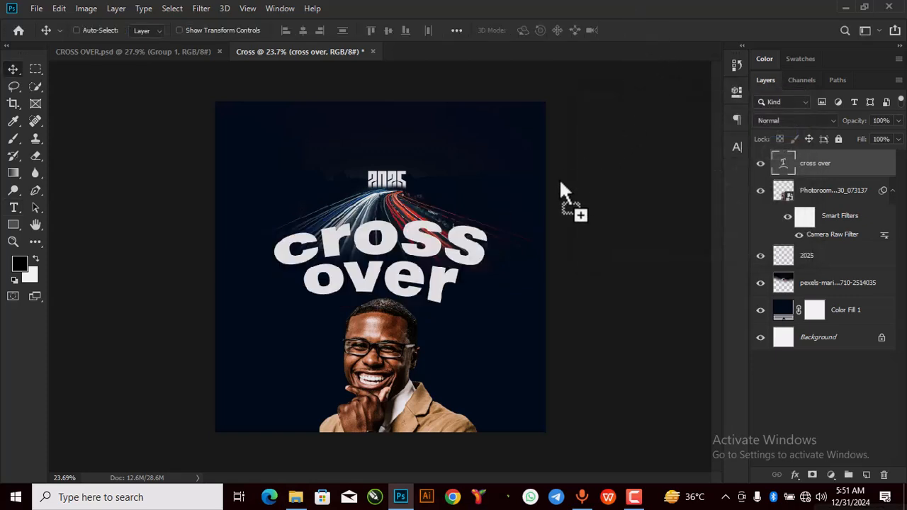
# Step: Scale the headline down to 81.54% and shift it slightly right
pyautogui.hotkey('ctrl', 't')
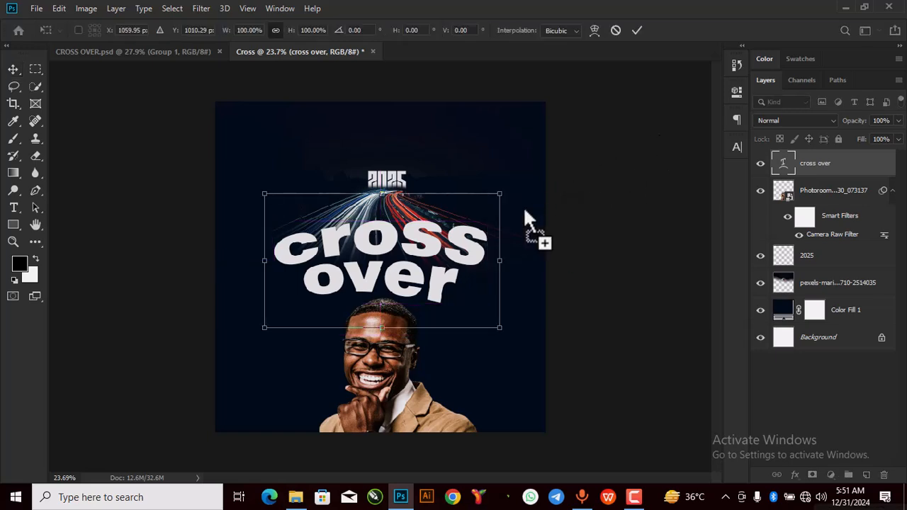
pyautogui.moveTo(502, 195); pyautogui.dragTo(456, 220)
pyautogui.moveTo(406, 264); pyautogui.dragTo(434, 259)
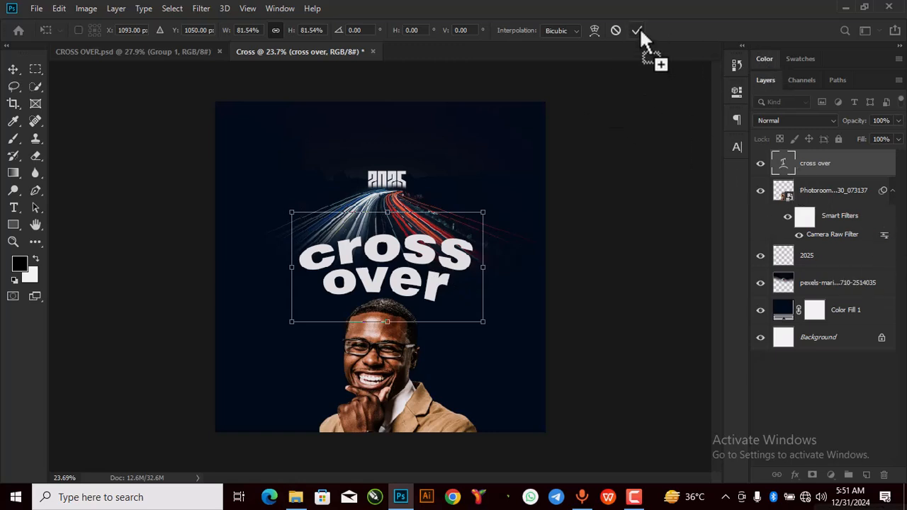
pyautogui.click(637, 30)
pyautogui.moveTo(829, 228); pyautogui.dragTo(822, 127)
# Step: Add Bevel & Emboss with Texture to the cross over layer through Blending Options
pyautogui.rightClick(827, 161)
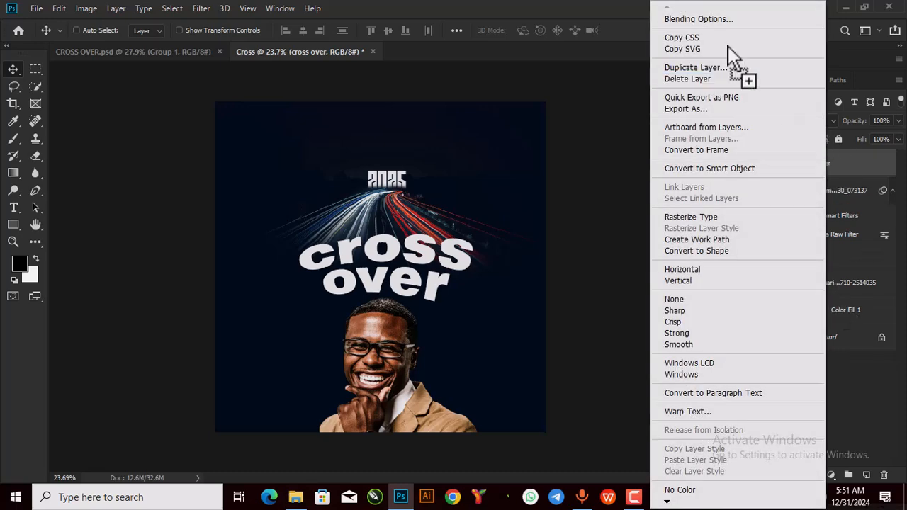
pyautogui.click(706, 19)
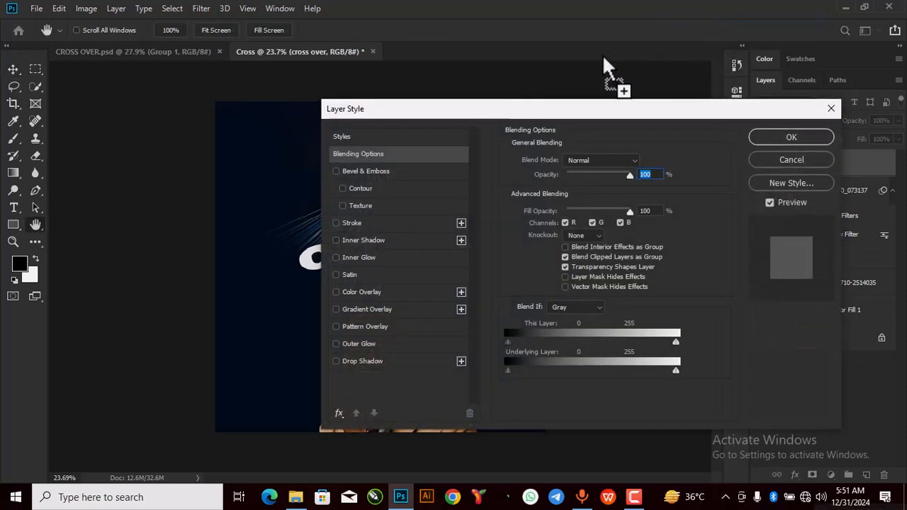
pyautogui.moveTo(600, 107); pyautogui.dragTo(737, 86)
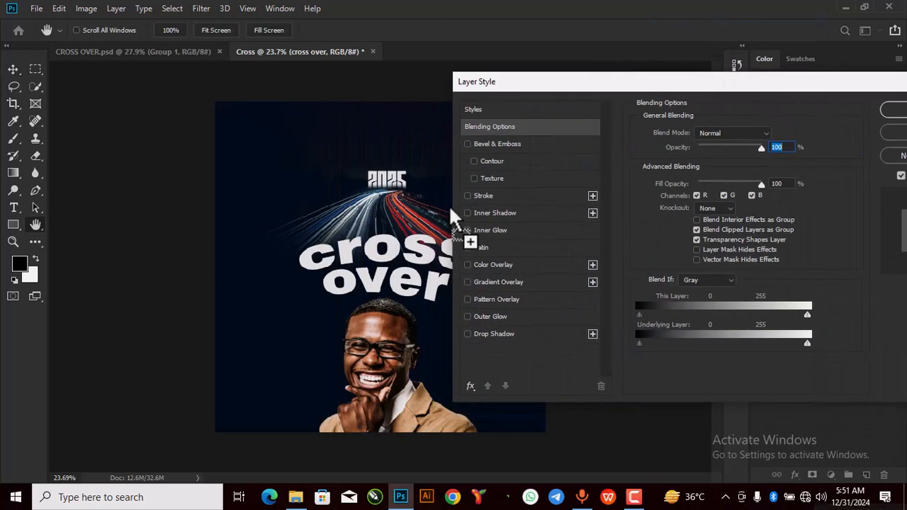
pyautogui.click(468, 144)
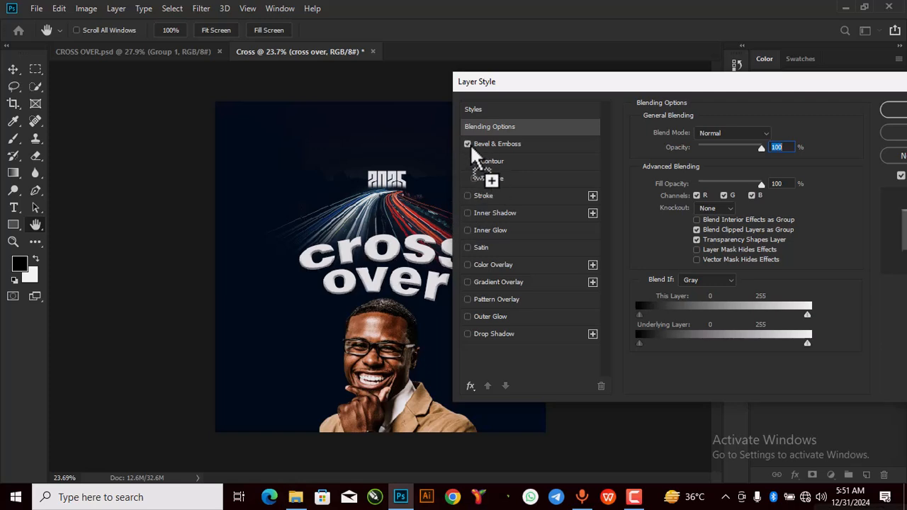
pyautogui.moveTo(575, 86); pyautogui.dragTo(469, 95)
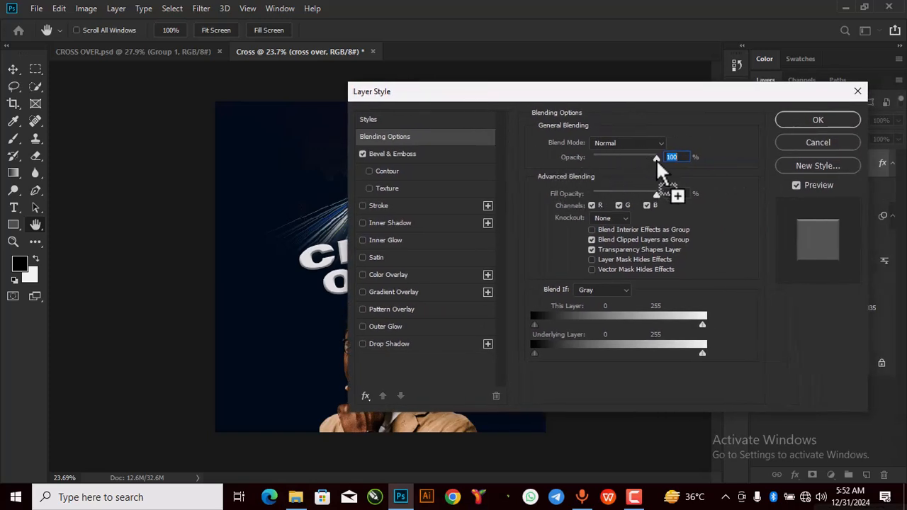
pyautogui.click(392, 151)
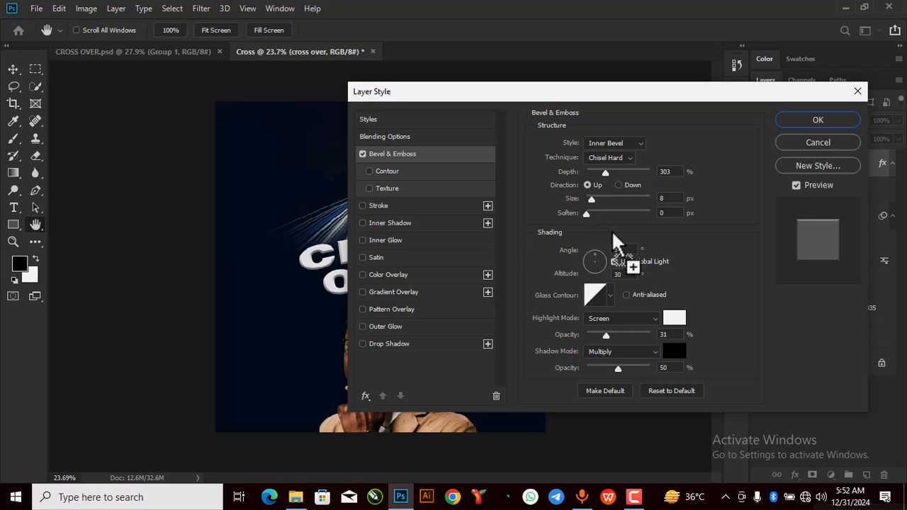
pyautogui.click(369, 188)
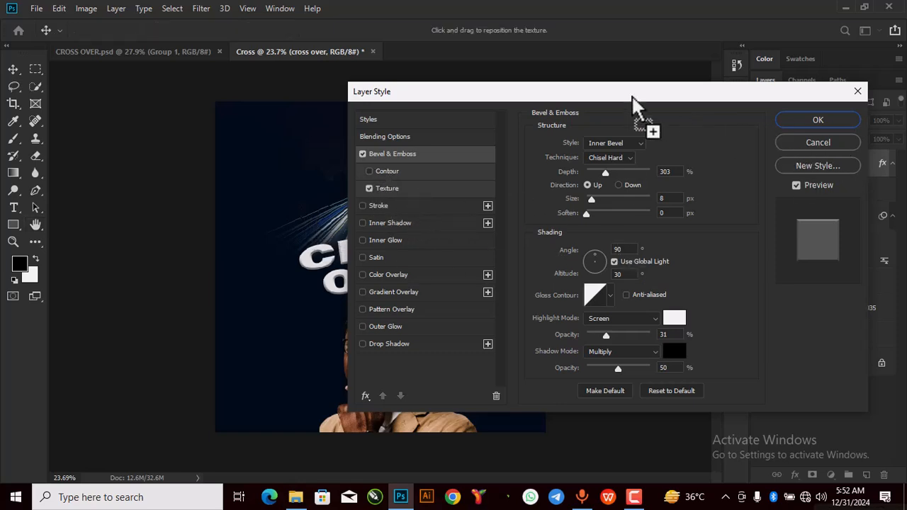
pyautogui.moveTo(620, 92); pyautogui.dragTo(791, 96)
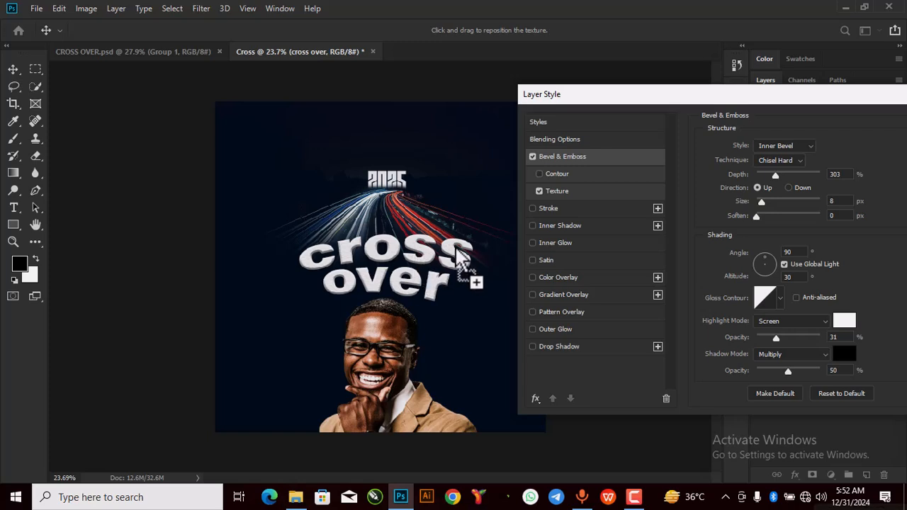
pyautogui.moveTo(670, 103); pyautogui.dragTo(654, 104)
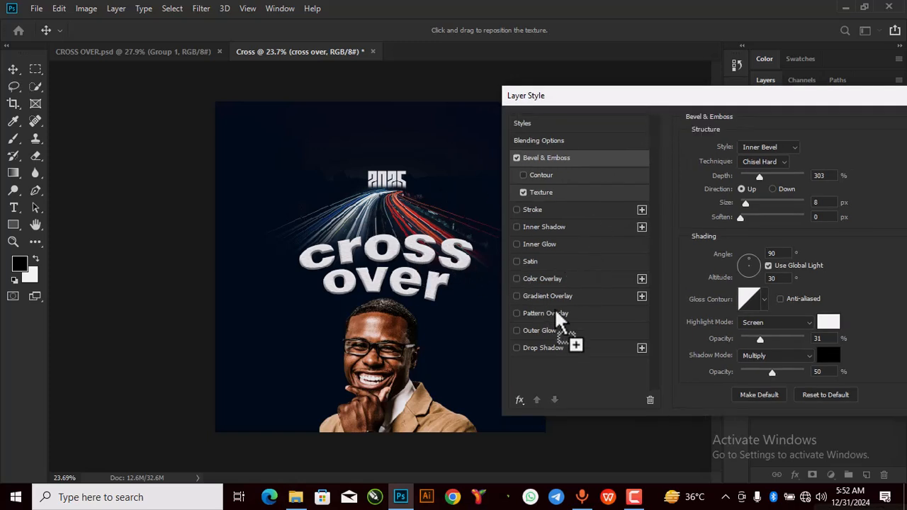
# Step: Add a Drop Shadow with 53% opacity, 17 px distance, 15 spread and 13 size
pyautogui.click(546, 348)
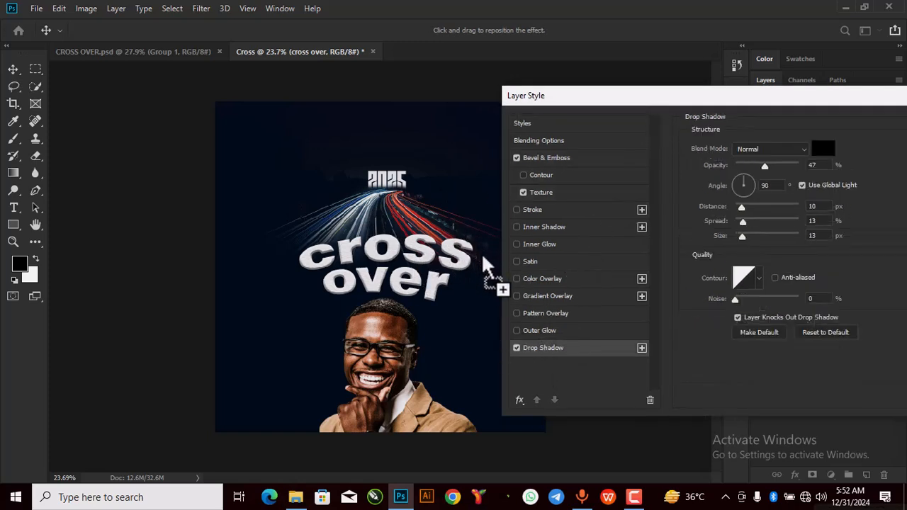
pyautogui.moveTo(765, 166); pyautogui.dragTo(770, 170)
pyautogui.moveTo(742, 207); pyautogui.dragTo(745, 222)
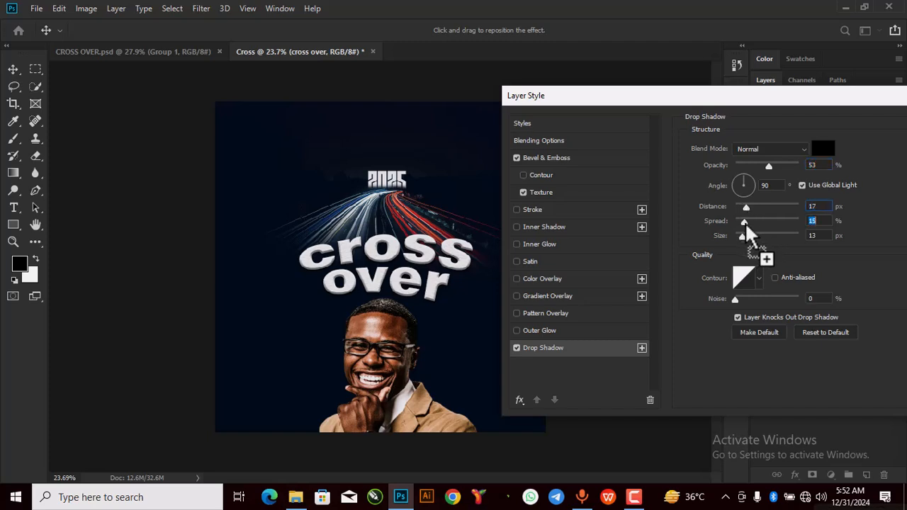
pyautogui.moveTo(730, 98); pyautogui.dragTo(681, 100)
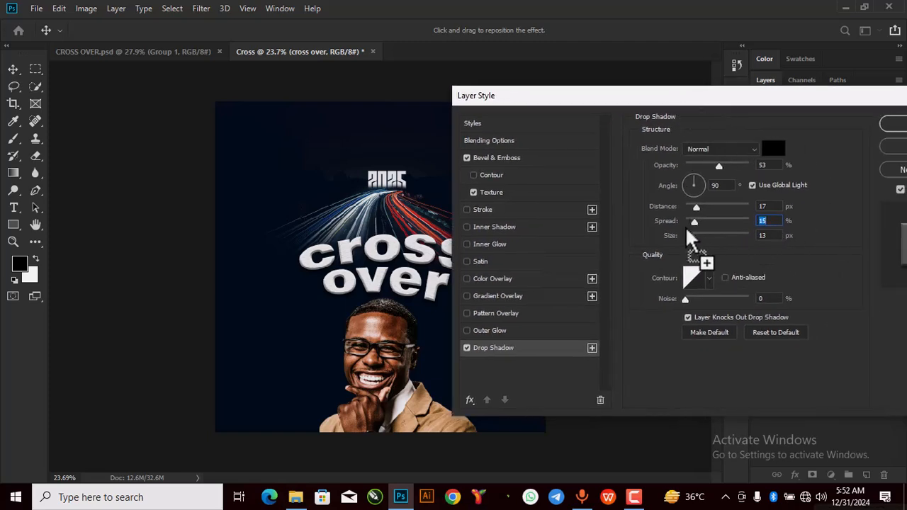
pyautogui.moveTo(778, 98); pyautogui.dragTo(689, 96)
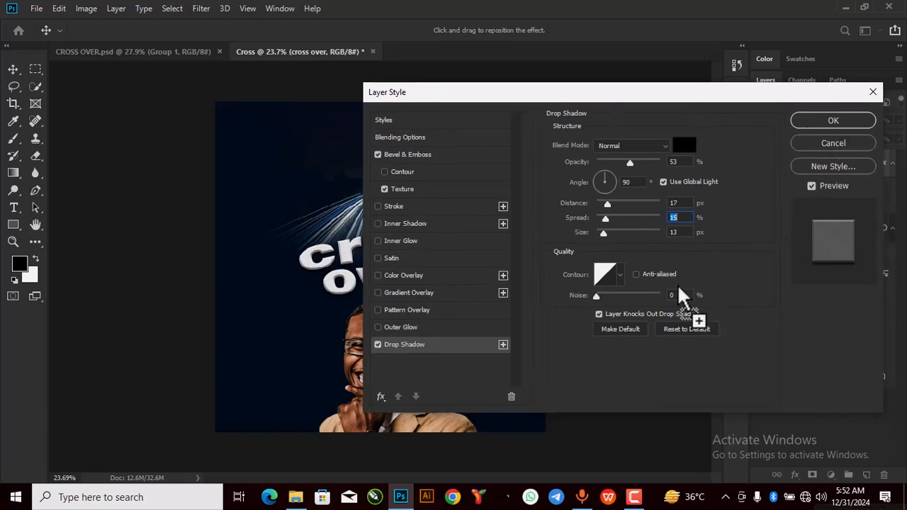
pyautogui.click(824, 123)
# Step: Copy a flyer element from CROSS OVER.psd into the Cross poster document
pyautogui.scroll(-2, 439, 241)
pyautogui.scroll(1, 403, 288)
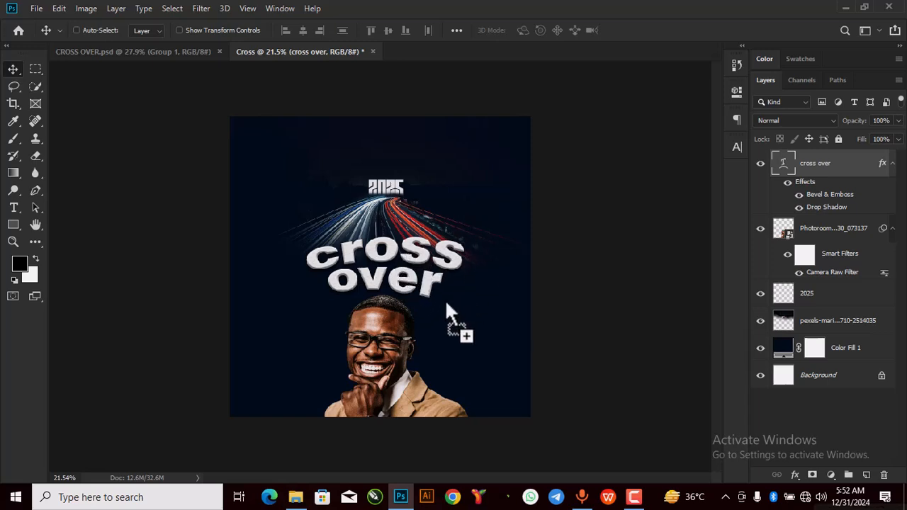
pyautogui.click(176, 50)
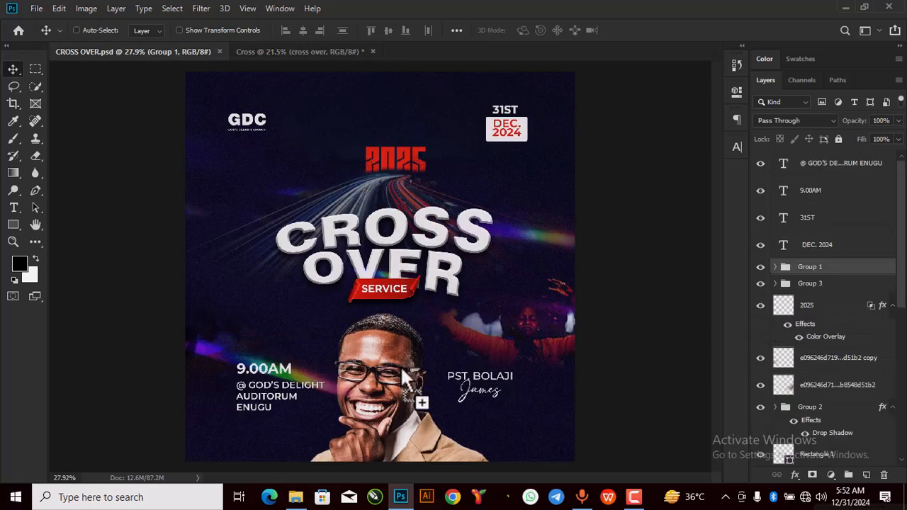
pyautogui.moveTo(369, 290); pyautogui.dragTo(816, 233)
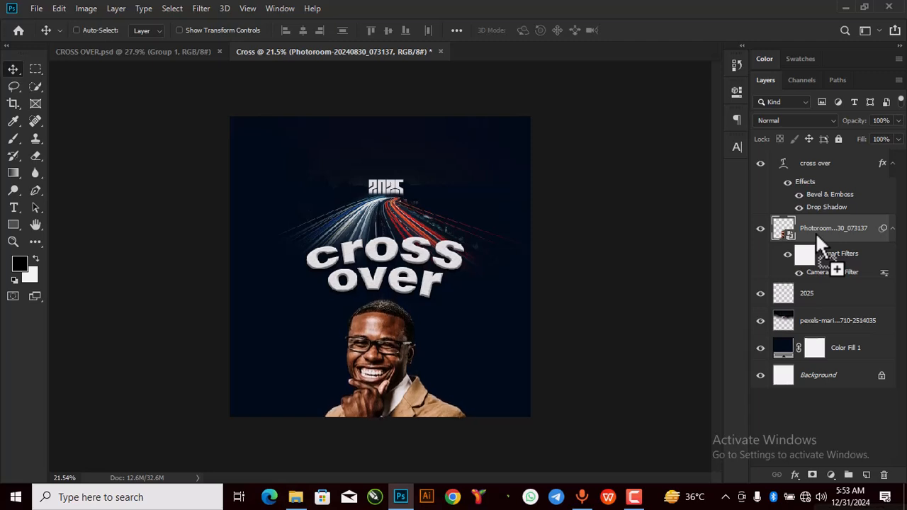
pyautogui.scroll(-2, 395, 276)
pyautogui.scroll(2, 396, 280)
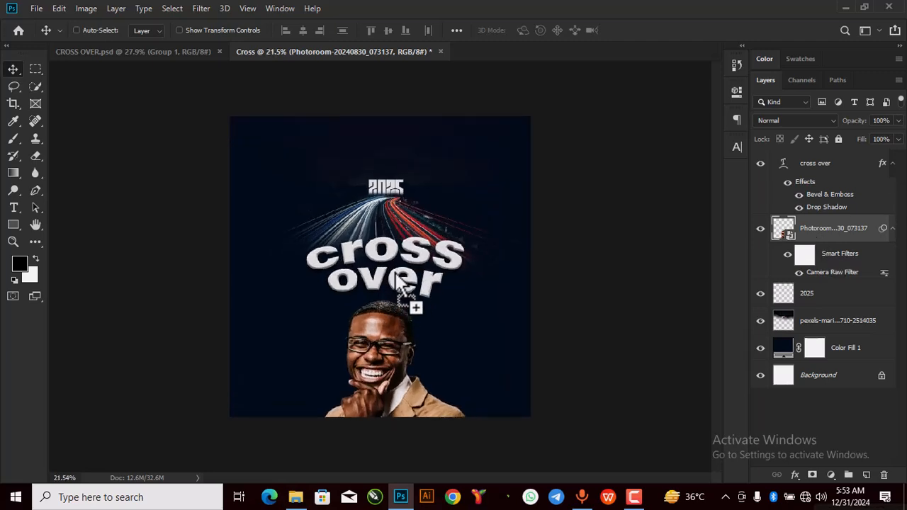
# Step: Clear the desktop and open Resources > Icons maximized to locate the red ribbon image
pyautogui.click(845, 7)
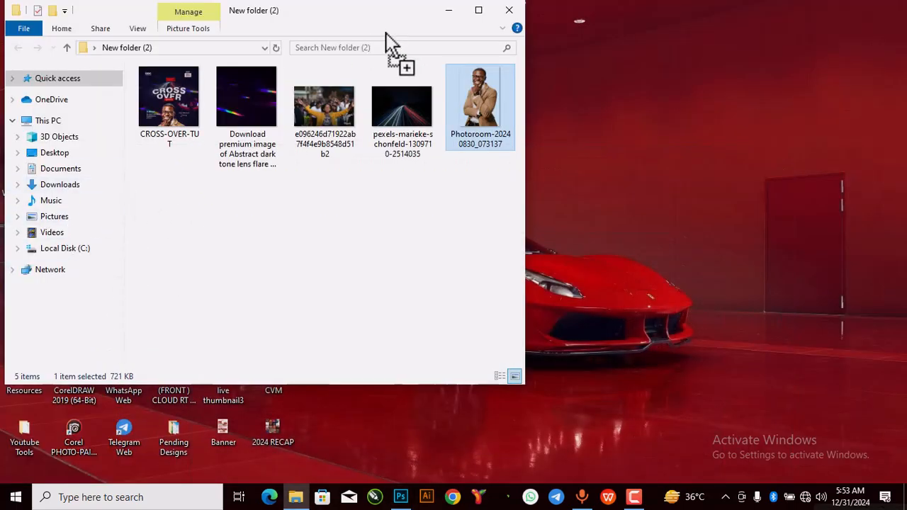
pyautogui.click(449, 15)
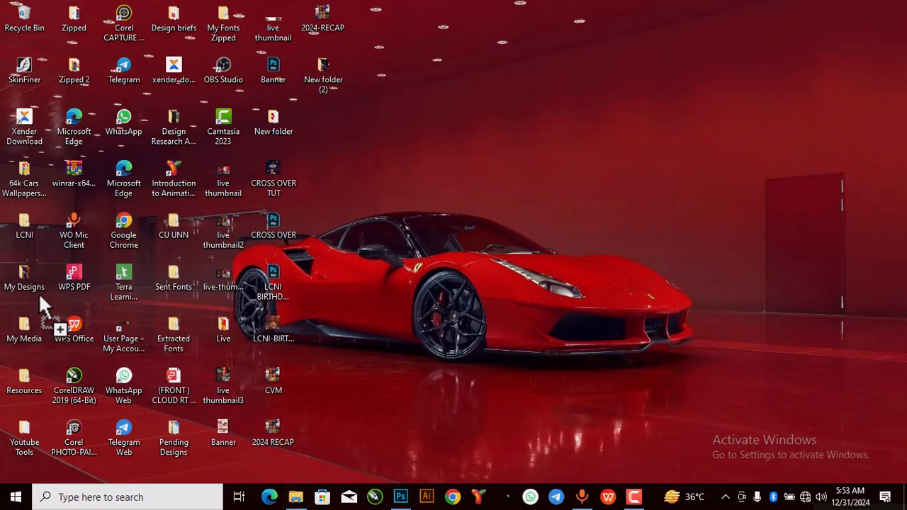
pyautogui.doubleClick(20, 378)
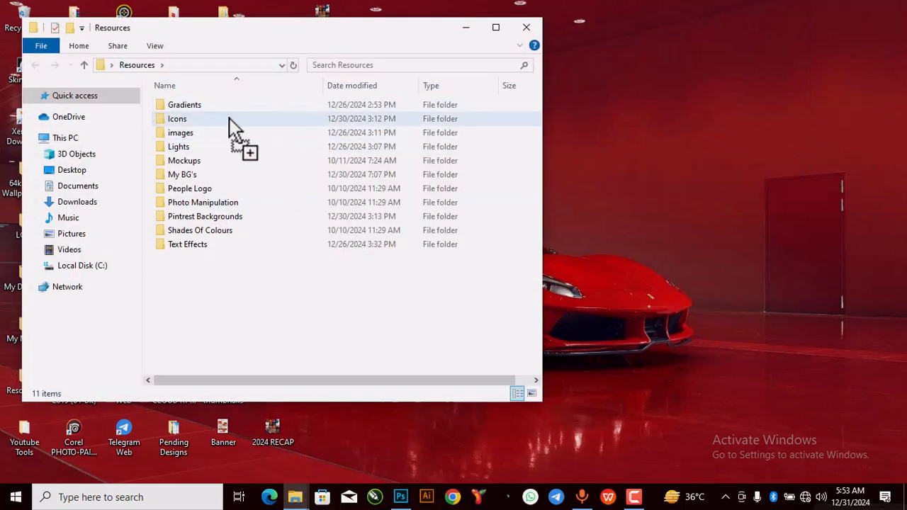
pyautogui.doubleClick(229, 118)
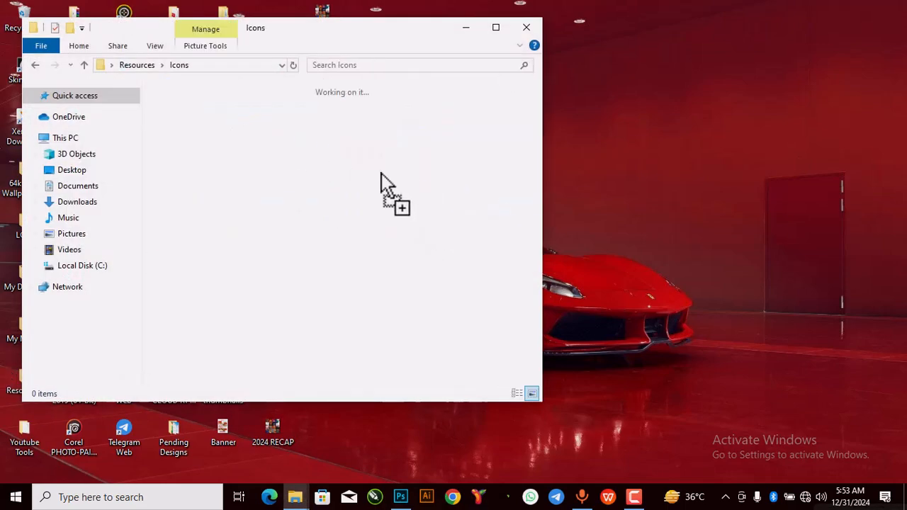
pyautogui.click(496, 28)
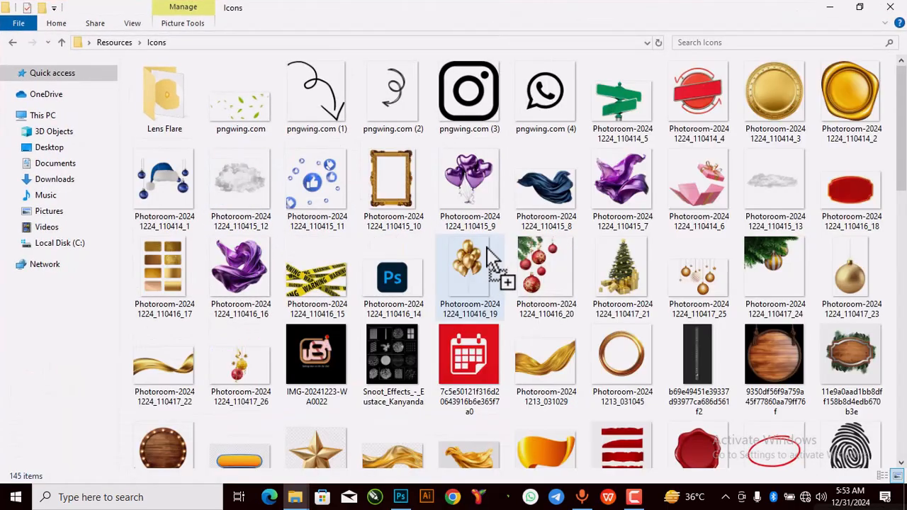
pyautogui.scroll(-10, 402, 318)
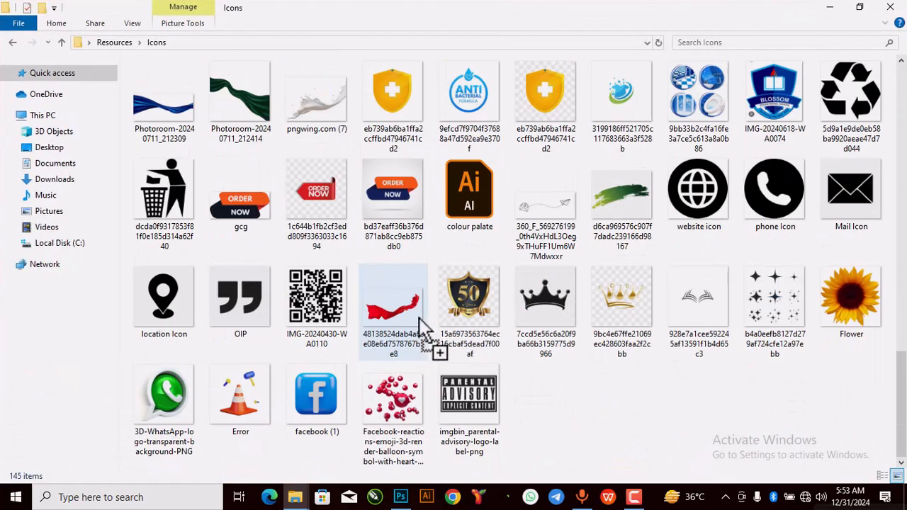
pyautogui.scroll(3, 419, 318)
# Step: Place the red ribbon PNG on the poster, shrink it, and raise its layer to the top
pyautogui.moveTo(394, 207); pyautogui.dragTo(419, 362)
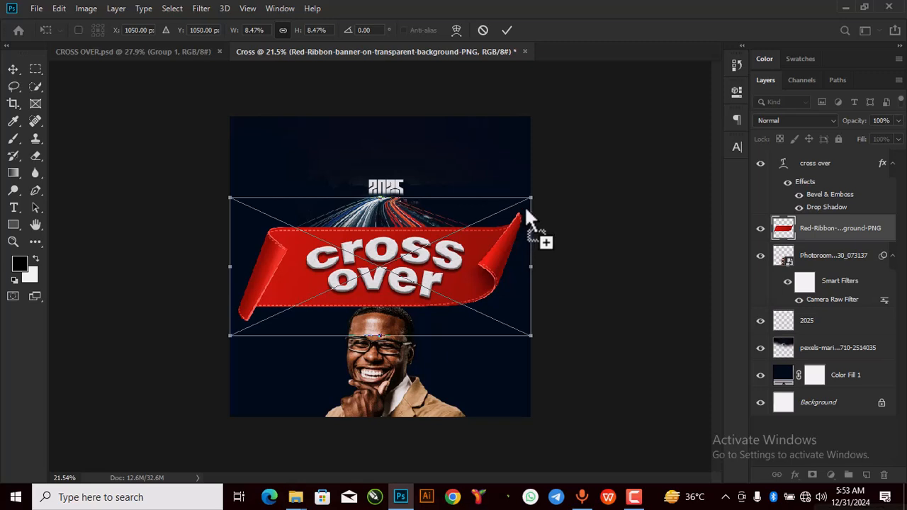
pyautogui.moveTo(526, 206); pyautogui.dragTo(301, 351)
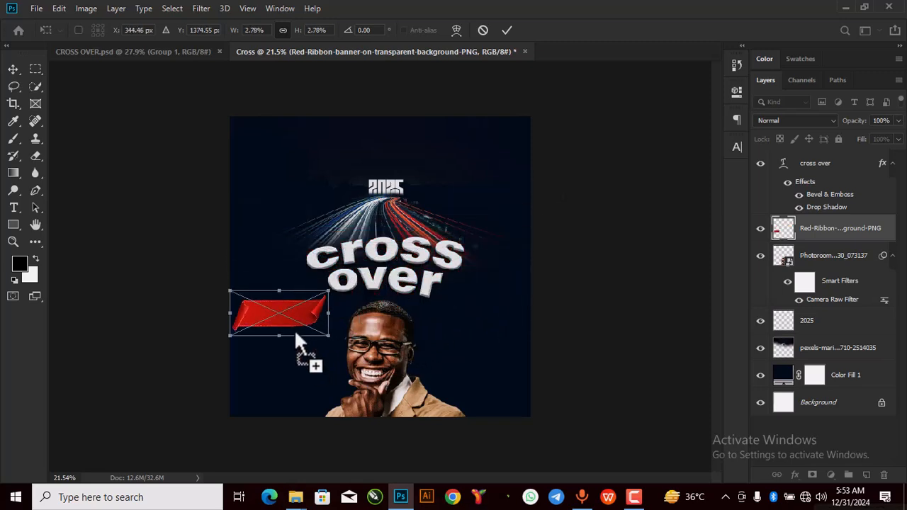
pyautogui.press('Return')
pyautogui.moveTo(819, 212); pyautogui.dragTo(813, 137)
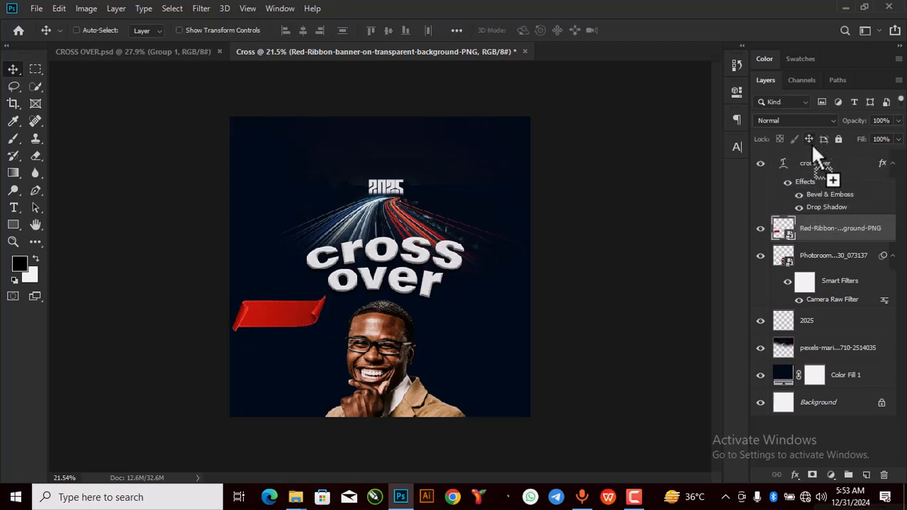
pyautogui.moveTo(300, 310); pyautogui.dragTo(413, 293)
pyautogui.moveTo(817, 231); pyautogui.dragTo(823, 159)
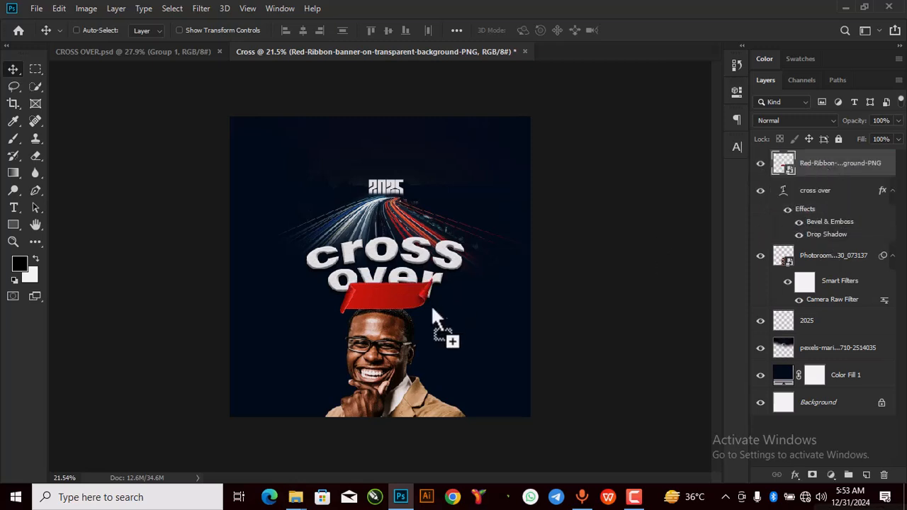
pyautogui.scroll(2, 397, 296)
# Step: Scale the ribbon smaller and tuck it just under the word over
pyautogui.hotkey('ctrl', 't')
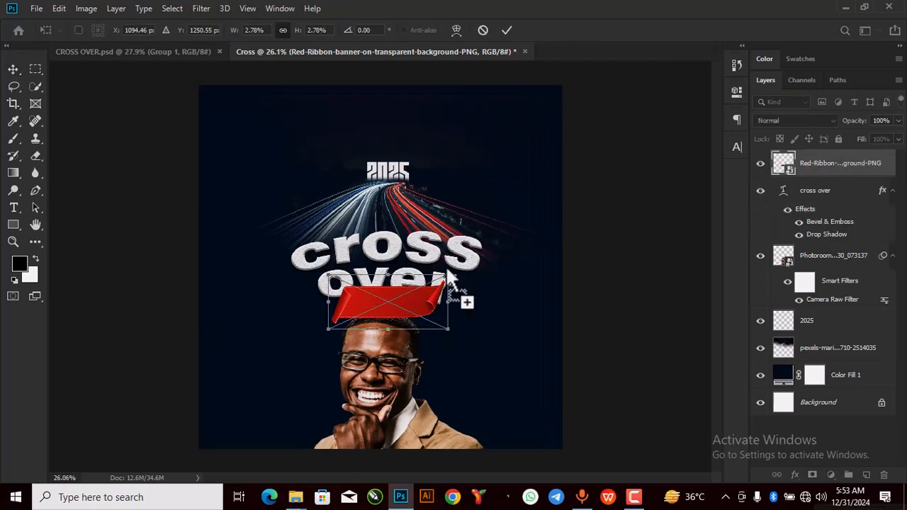
pyautogui.moveTo(454, 336); pyautogui.dragTo(416, 324)
pyautogui.moveTo(382, 294)
pyautogui.mouseDown()
pyautogui.moveTo(399, 310)
pyautogui.moveTo(395, 299)
pyautogui.mouseUp()
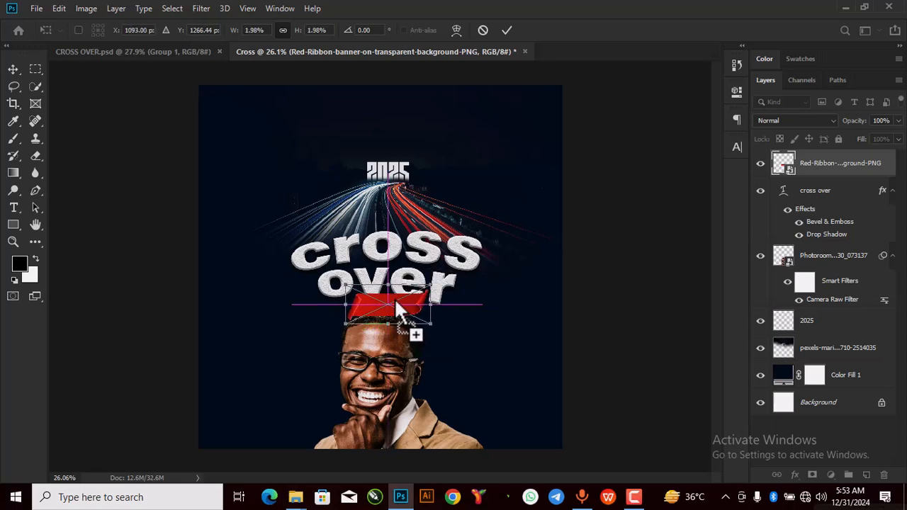
pyautogui.moveTo(194, 55); pyautogui.dragTo(413, 330)
pyautogui.moveTo(203, 52); pyautogui.dragTo(386, 292)
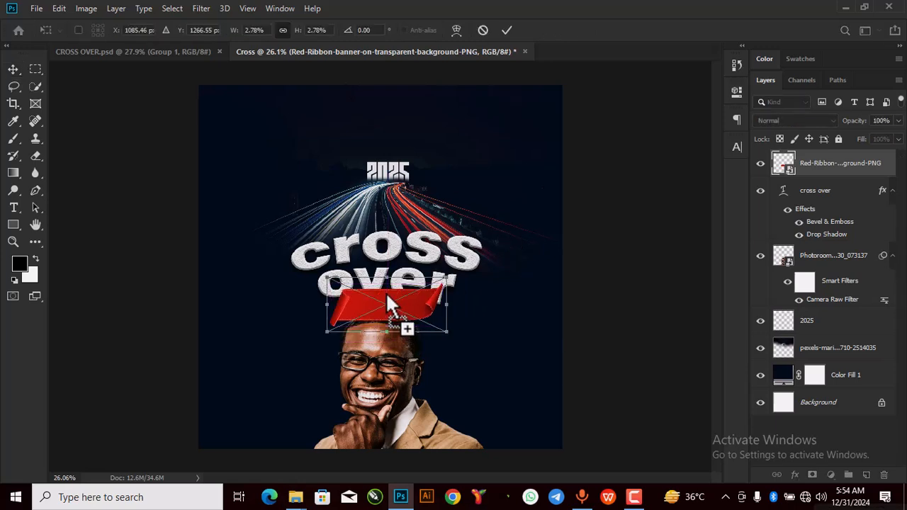
pyautogui.moveTo(432, 336); pyautogui.dragTo(401, 303)
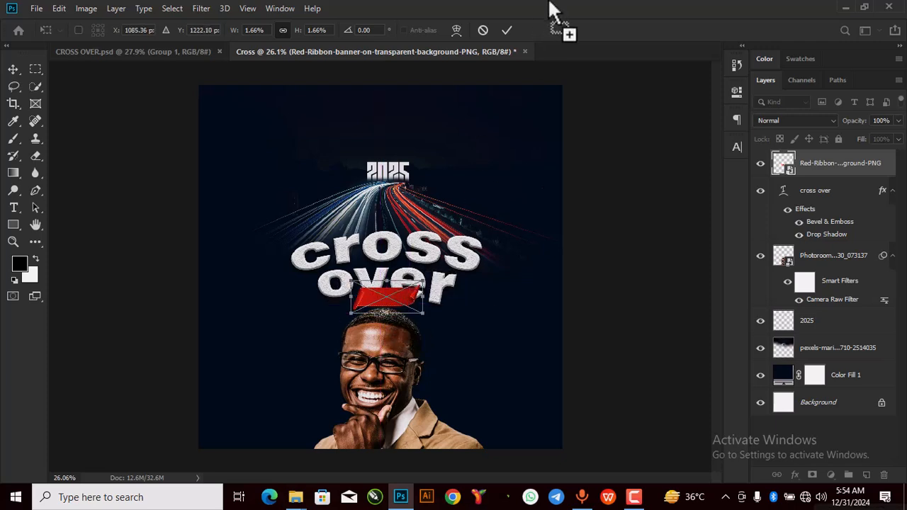
pyautogui.click(507, 30)
# Step: Shrink the portrait photo slightly and recentre it on the poster
pyautogui.hotkey('ctrl', '0')
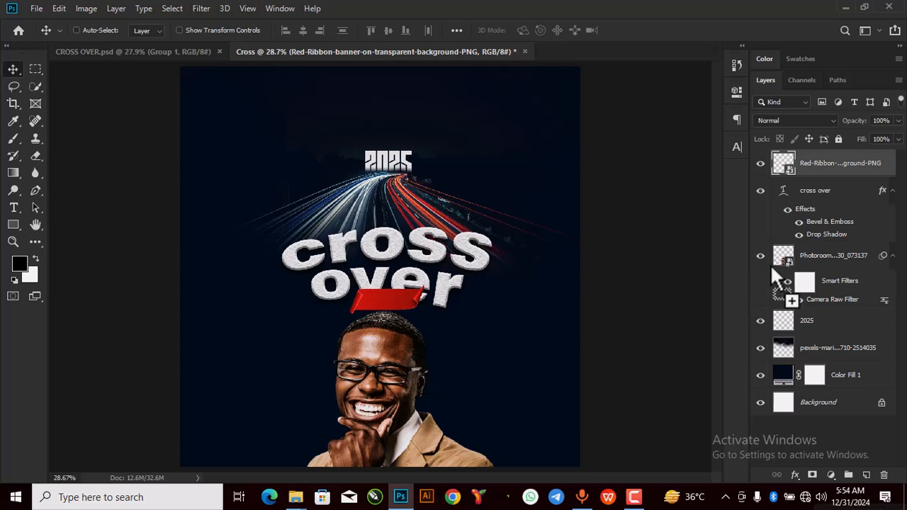
pyautogui.moveTo(790, 258); pyautogui.dragTo(819, 259)
pyautogui.hotkey('ctrl', 't')
pyautogui.click(479, 201)
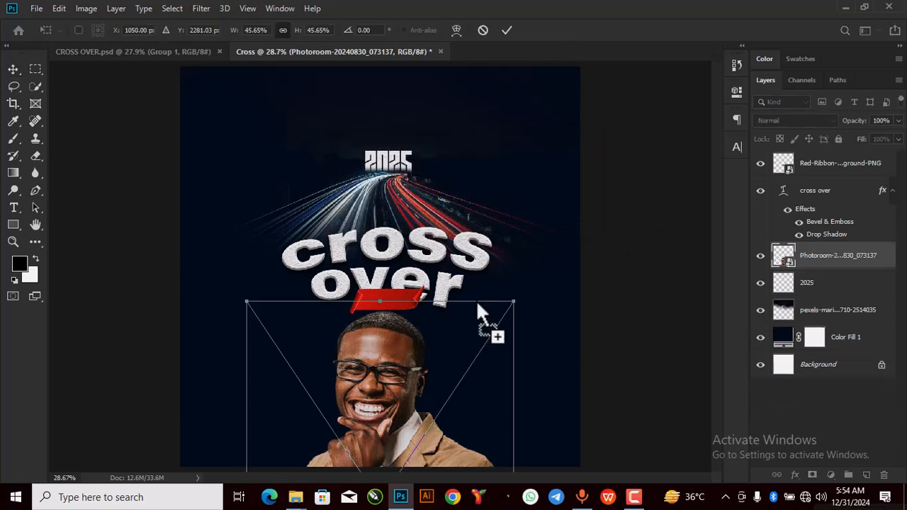
pyautogui.moveTo(510, 306); pyautogui.dragTo(506, 324)
pyautogui.moveTo(399, 381); pyautogui.dragTo(387, 375)
pyautogui.click(506, 31)
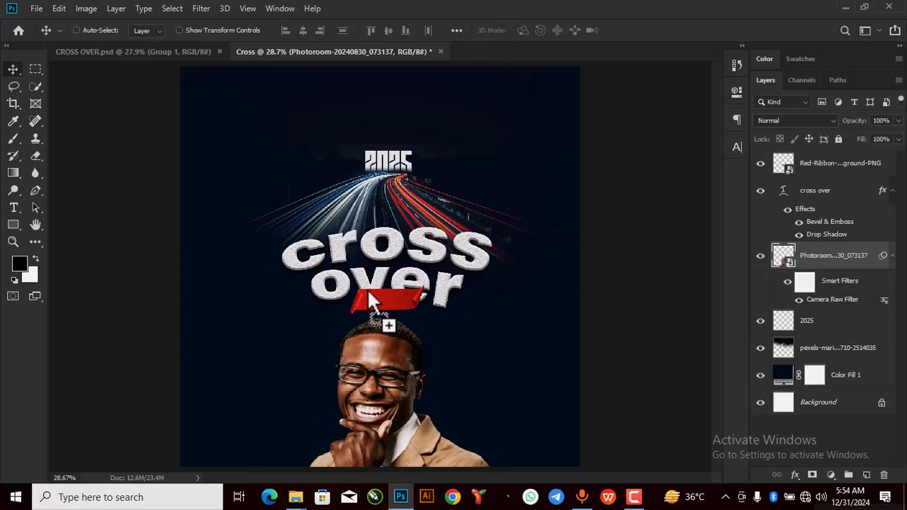
# Step: Add a 'service' text layer set in Montserrat SemiBold
pyautogui.click(14, 207)
pyautogui.click(218, 174)
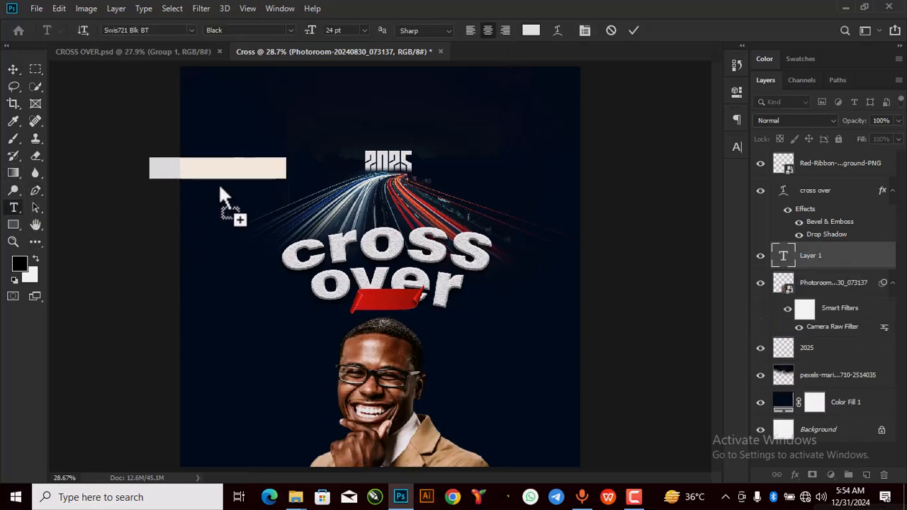
pyautogui.write('se')
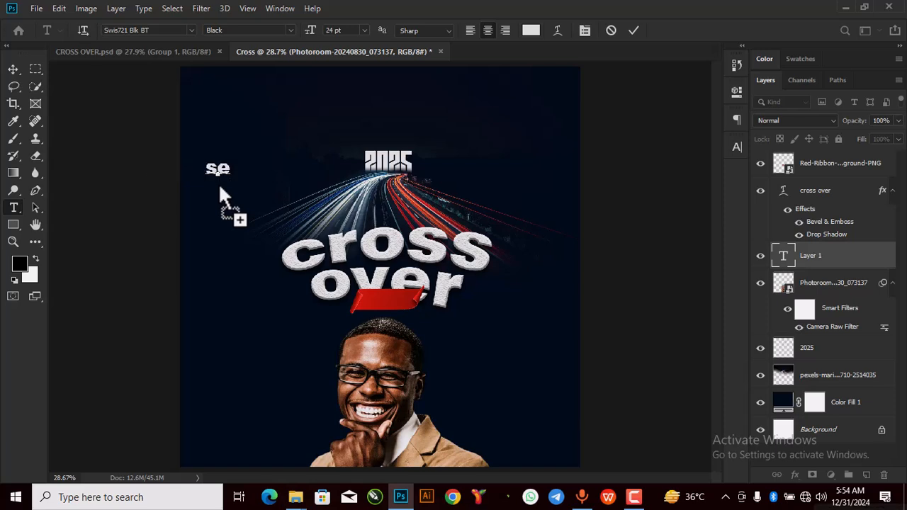
pyautogui.write('rvice')
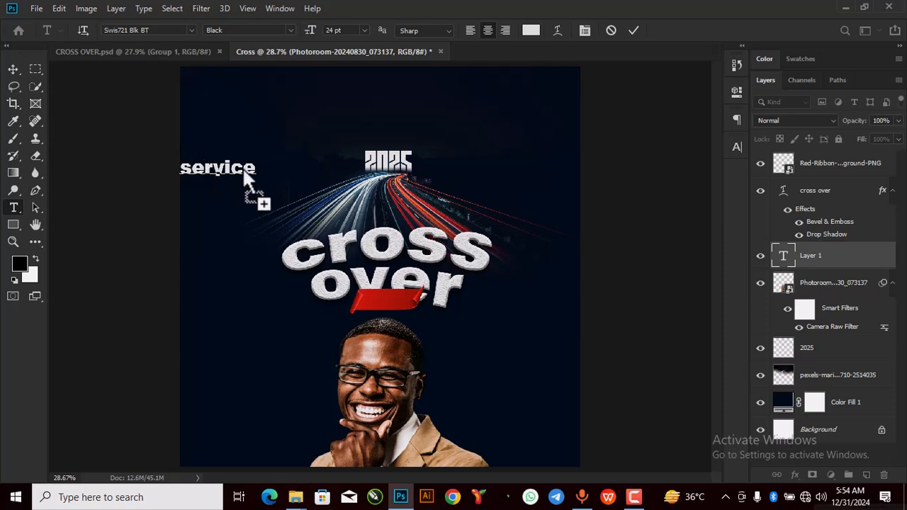
pyautogui.hotkey('ctrl', 'a')
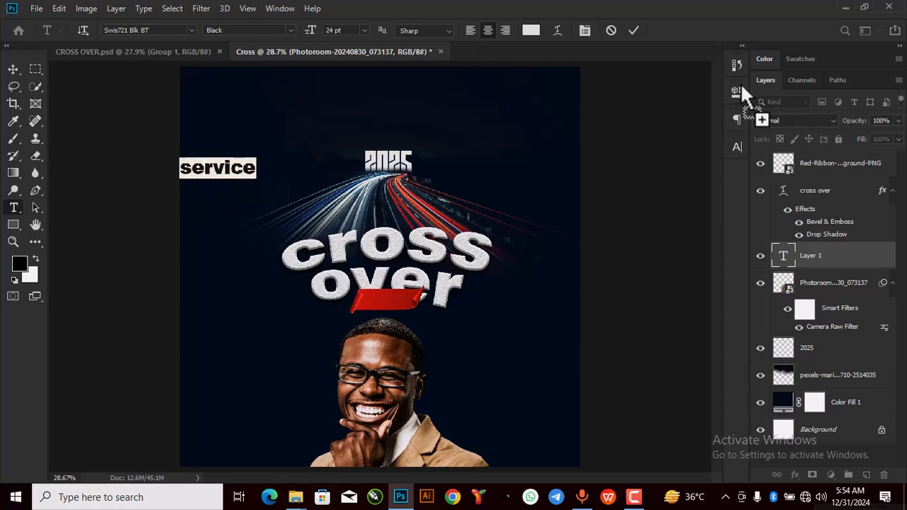
pyautogui.click(740, 93)
pyautogui.click(596, 178)
pyautogui.write('m')
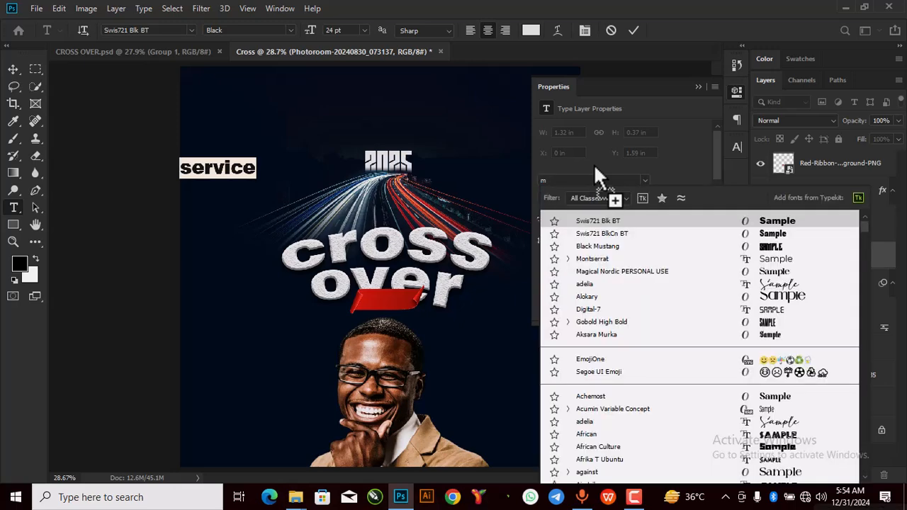
pyautogui.write('ont')
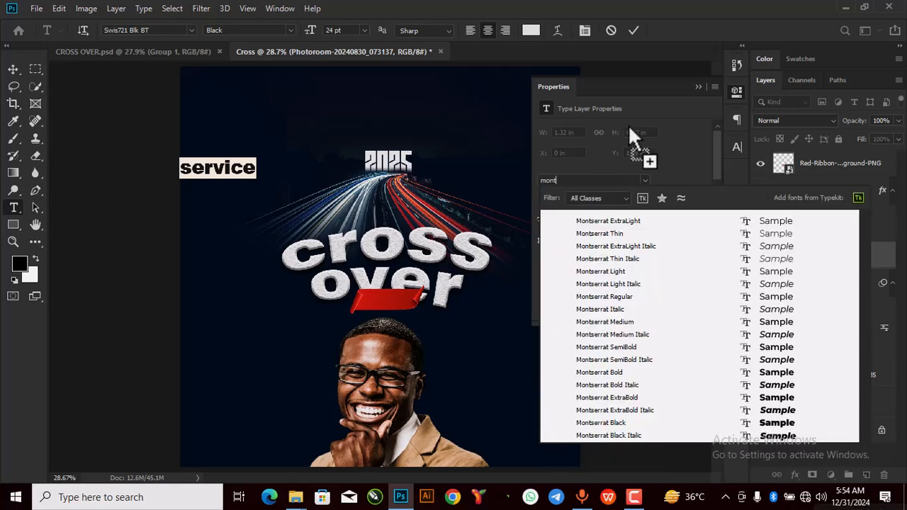
pyautogui.click(618, 348)
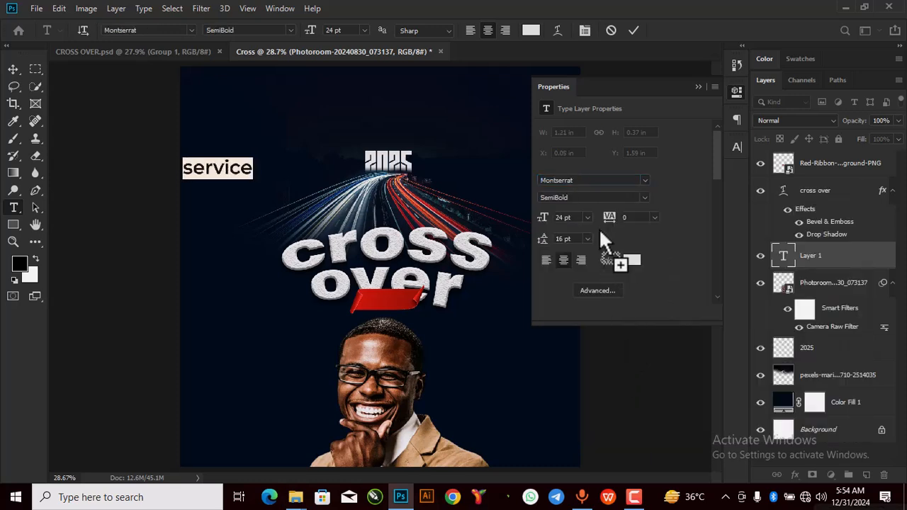
pyautogui.click(698, 87)
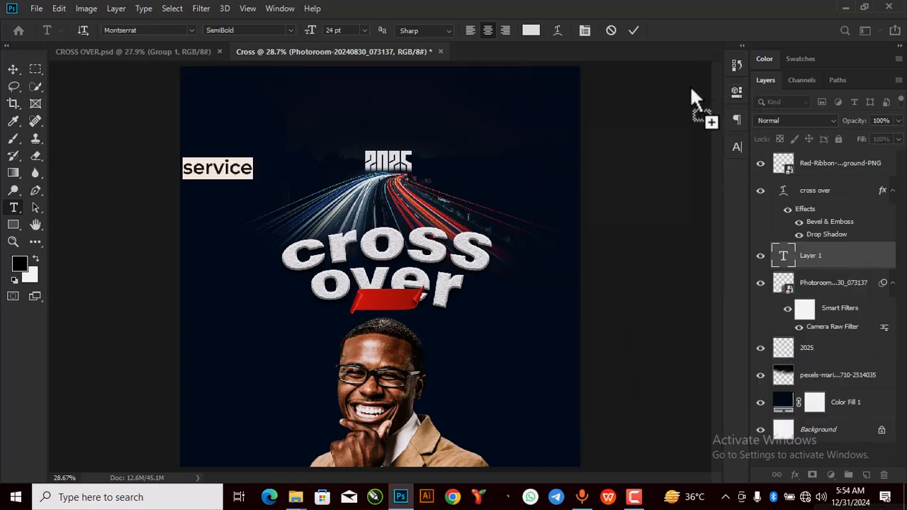
# Step: Capitalise the word to 'Service' and commit the text
pyautogui.click(197, 172)
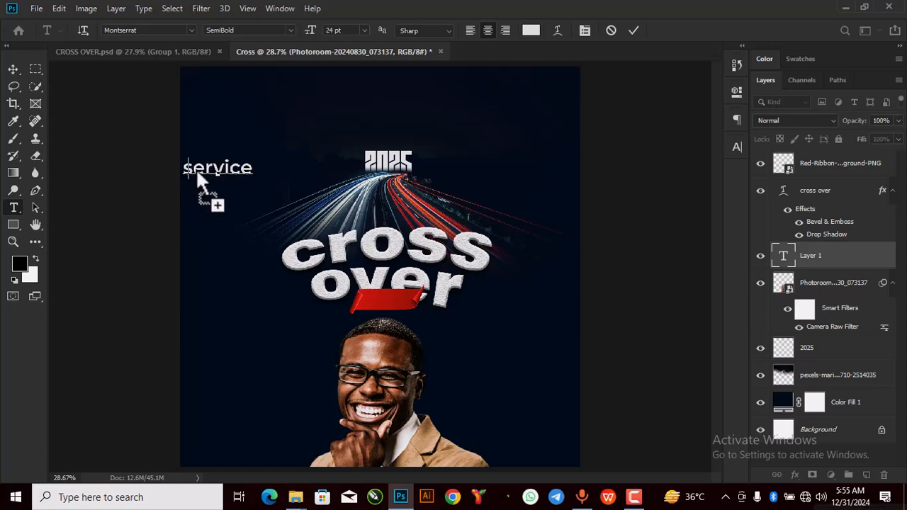
pyautogui.press('BackSpace')
pyautogui.write('S')
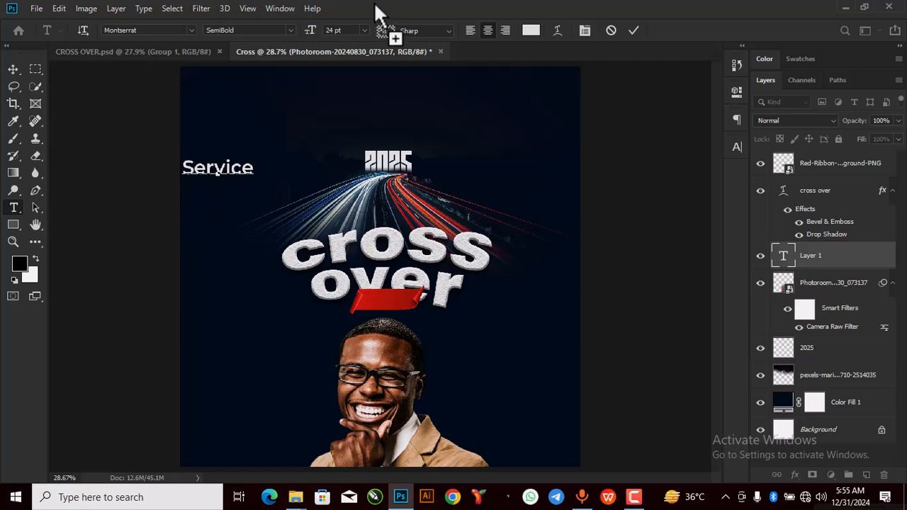
pyautogui.click(633, 30)
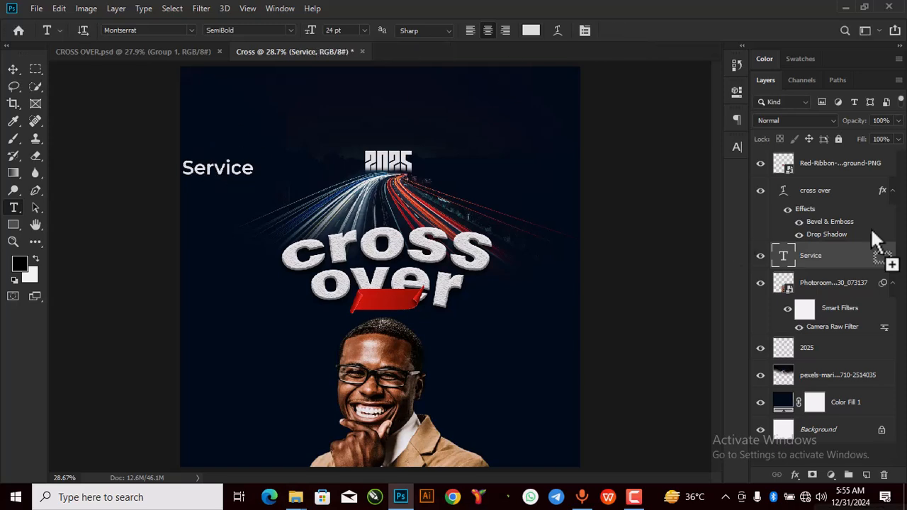
# Step: Move the Service text onto the red ribbon and scale it down to about 75%
pyautogui.moveTo(830, 253); pyautogui.dragTo(832, 156)
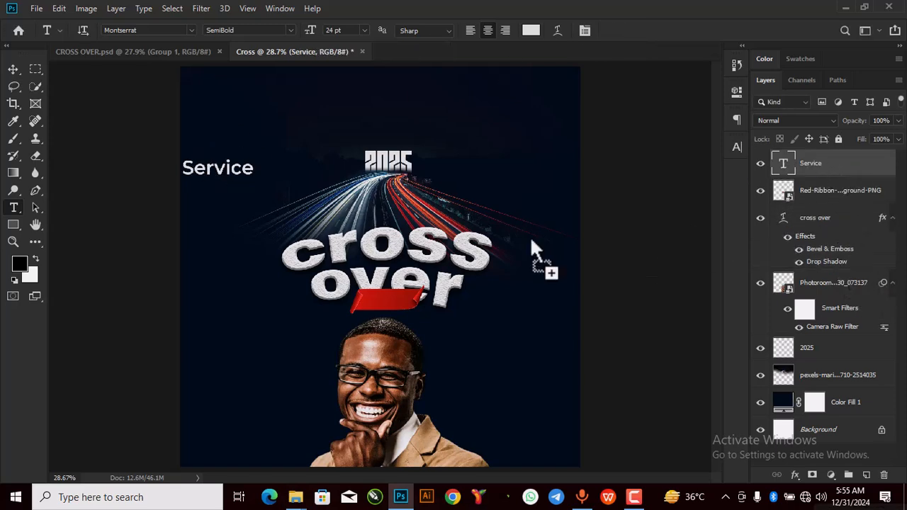
pyautogui.click(13, 69)
pyautogui.moveTo(204, 167); pyautogui.dragTo(382, 301)
pyautogui.scroll(3, 382, 300)
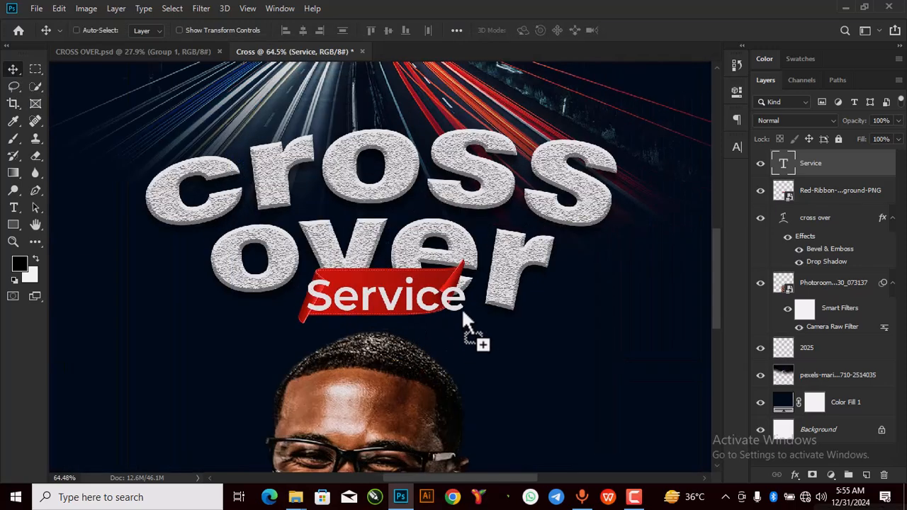
pyautogui.hotkey('ctrl', 't')
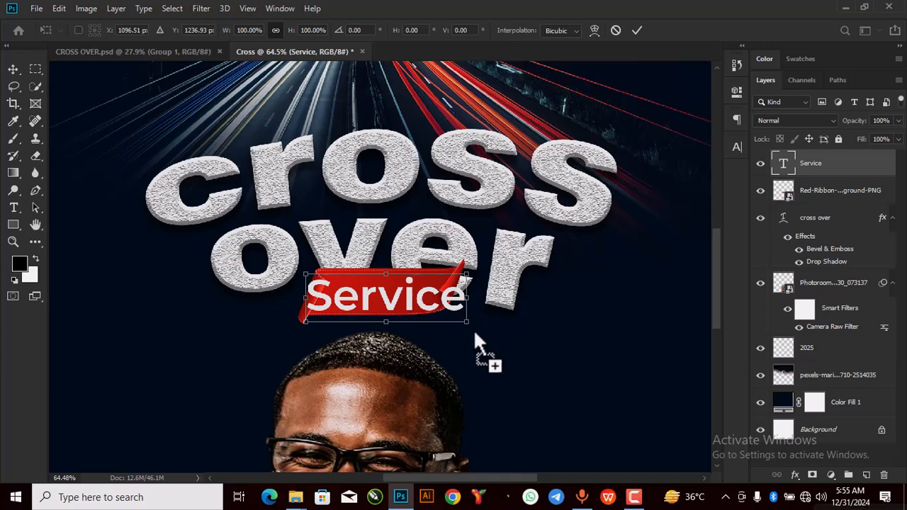
pyautogui.moveTo(466, 322); pyautogui.dragTo(417, 297)
pyautogui.click(637, 30)
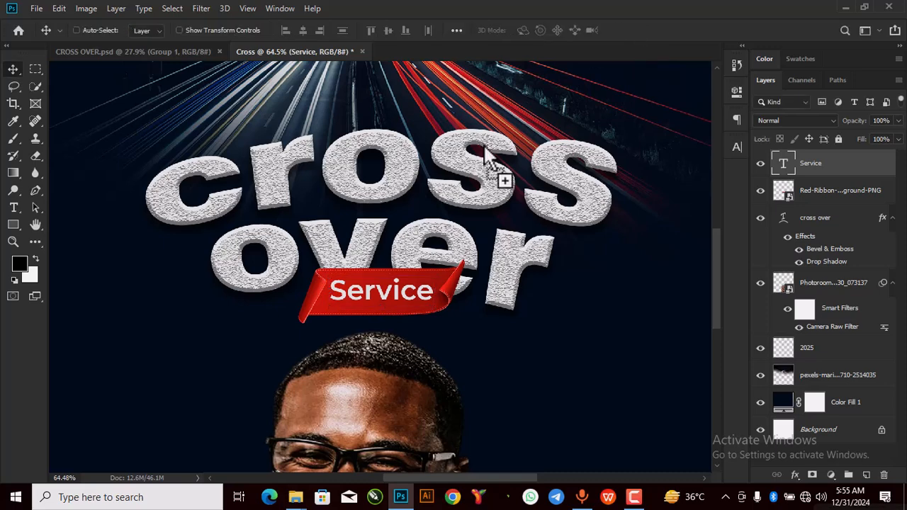
pyautogui.scroll(-4, 447, 225)
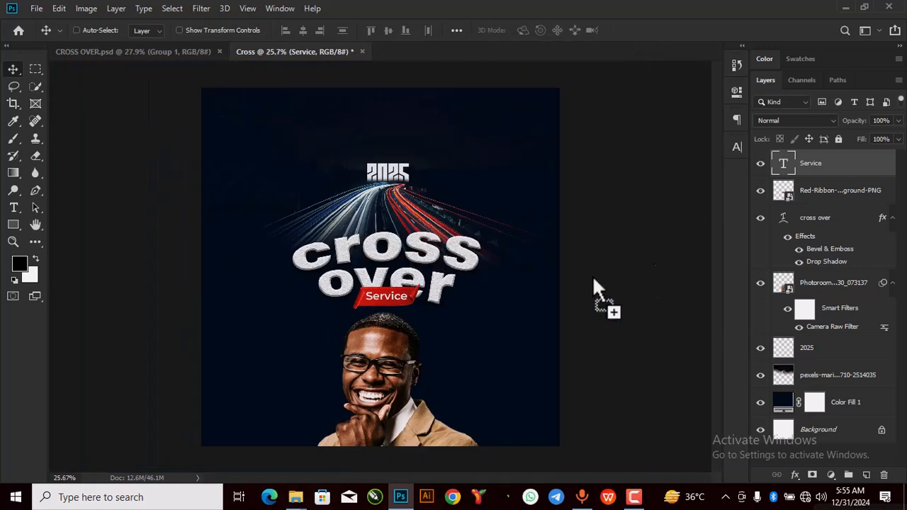
# Step: Apply a Drop Shadow layer style to the Red-Ribbon layer via Blending Options
pyautogui.click(834, 190)
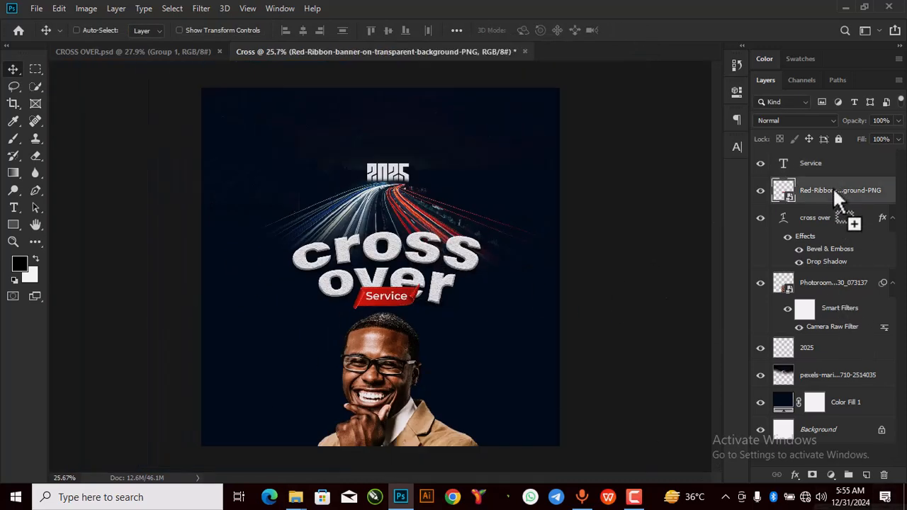
pyautogui.rightClick(834, 190)
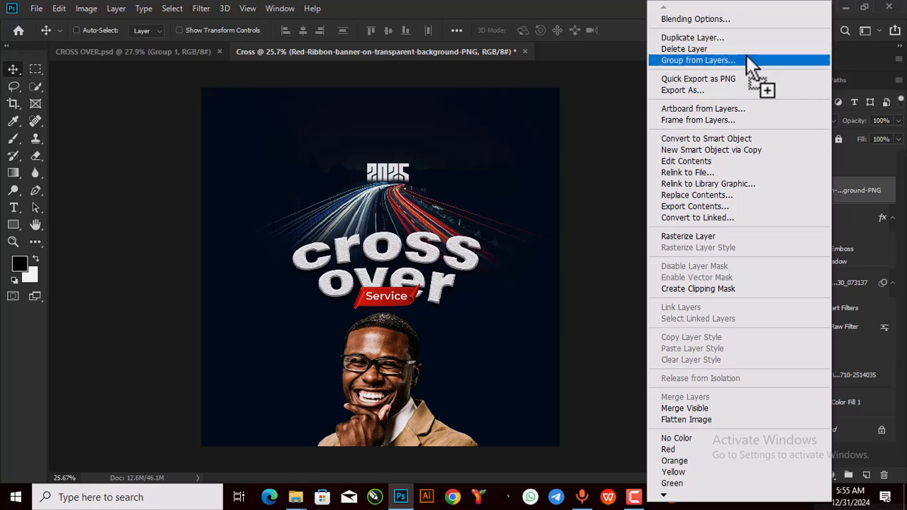
pyautogui.click(720, 19)
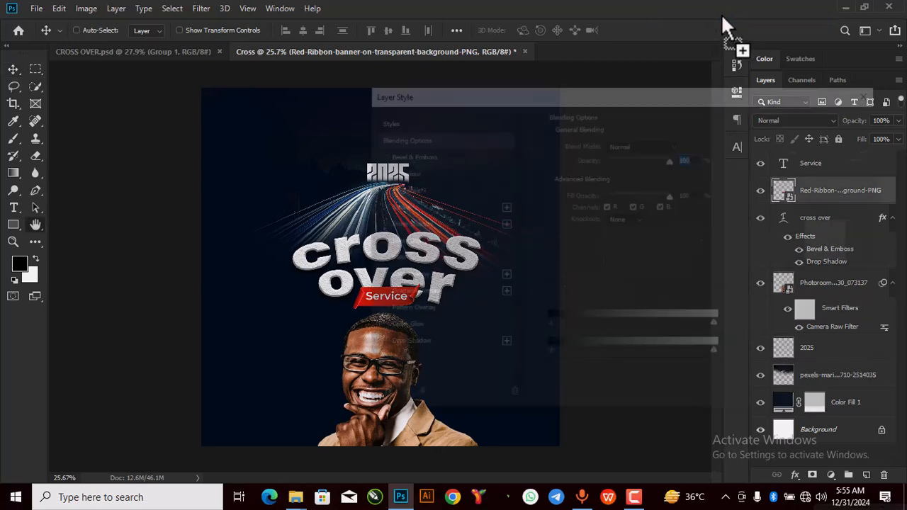
pyautogui.moveTo(658, 90); pyautogui.dragTo(716, 43)
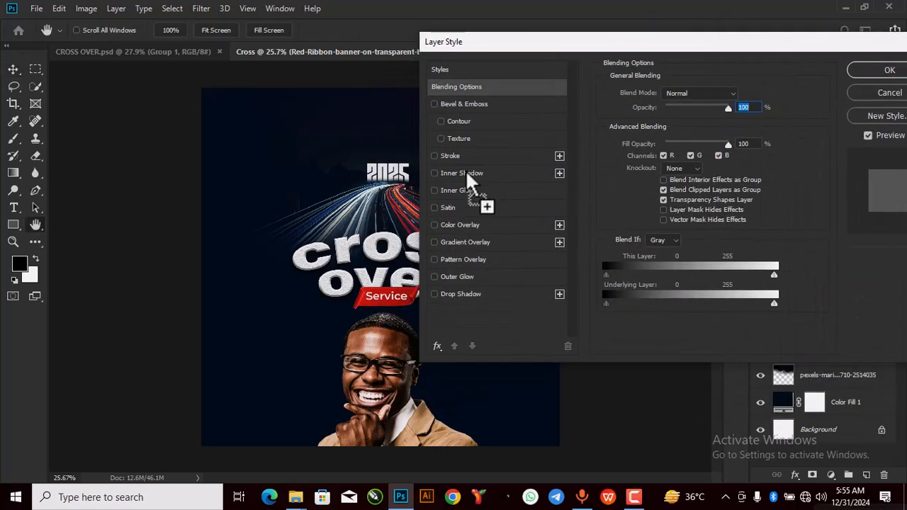
pyautogui.click(435, 295)
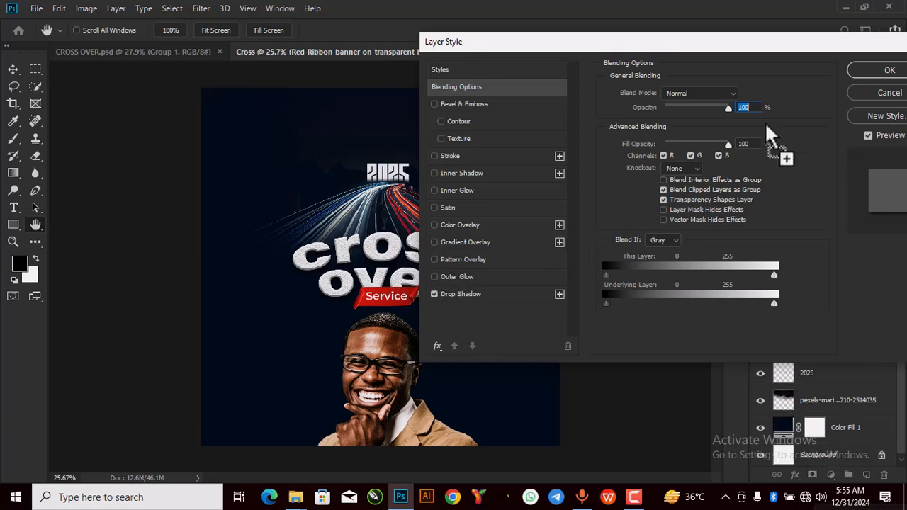
pyautogui.click(887, 70)
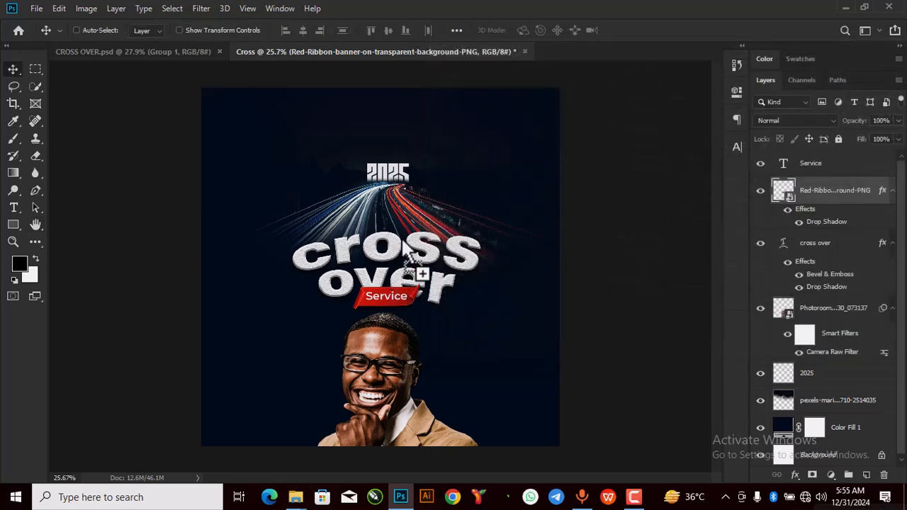
# Step: View the CROSS OVER.psd reference design
pyautogui.scroll(3, 410, 245)
pyautogui.scroll(-3, 410, 245)
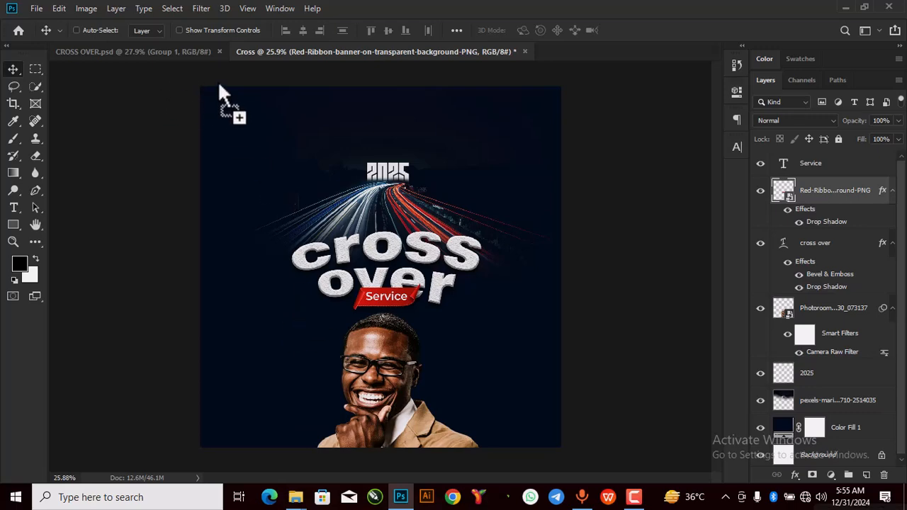
pyautogui.click(177, 50)
pyautogui.moveTo(282, 94); pyautogui.dragTo(178, 252)
# Step: Type 'GDC' at the poster's top-left and set it in Swis721 Blk BT
pyautogui.scroll(5, 241, 131)
pyautogui.scroll(-5, 242, 134)
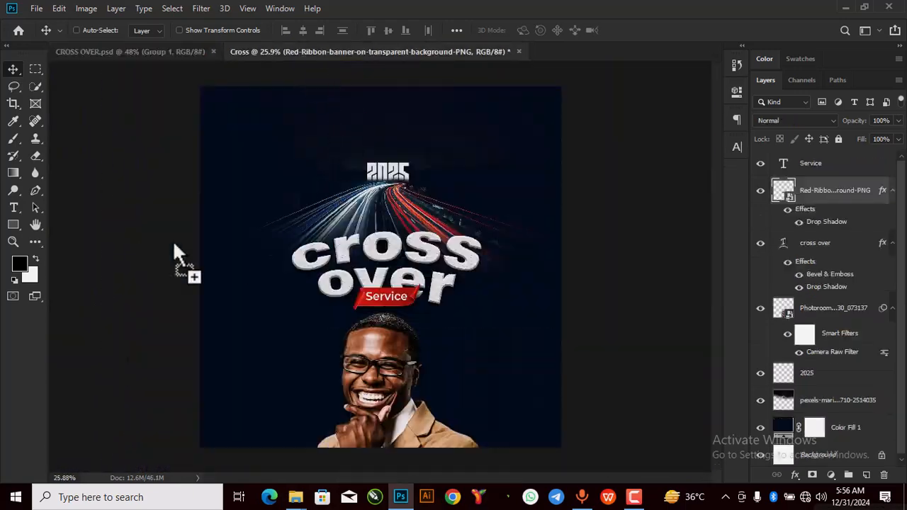
pyautogui.click(13, 208)
pyautogui.click(271, 185)
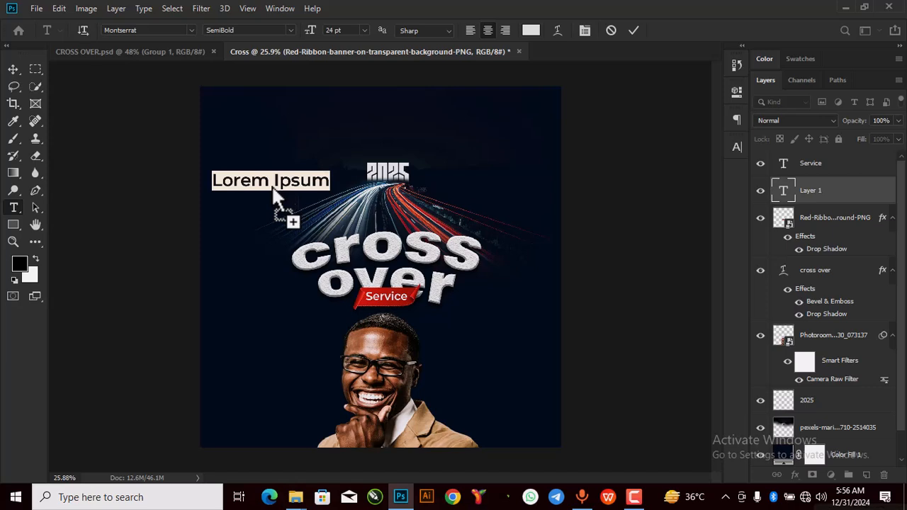
pyautogui.write('GD')
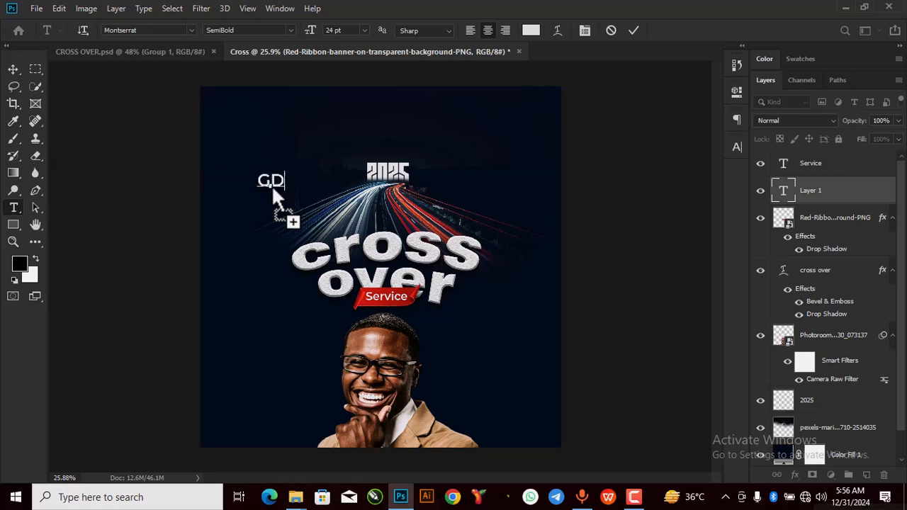
pyautogui.write('C')
pyautogui.hotkey('ctrl', 'a')
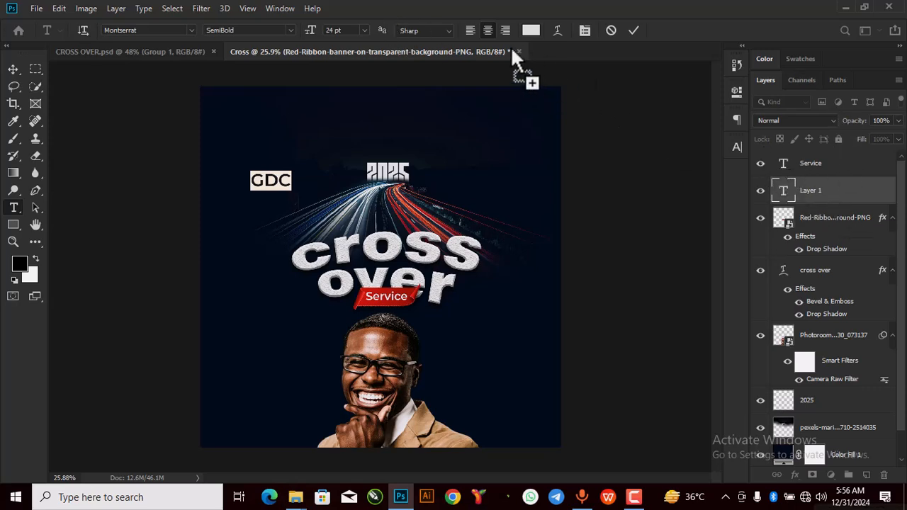
pyautogui.click(735, 91)
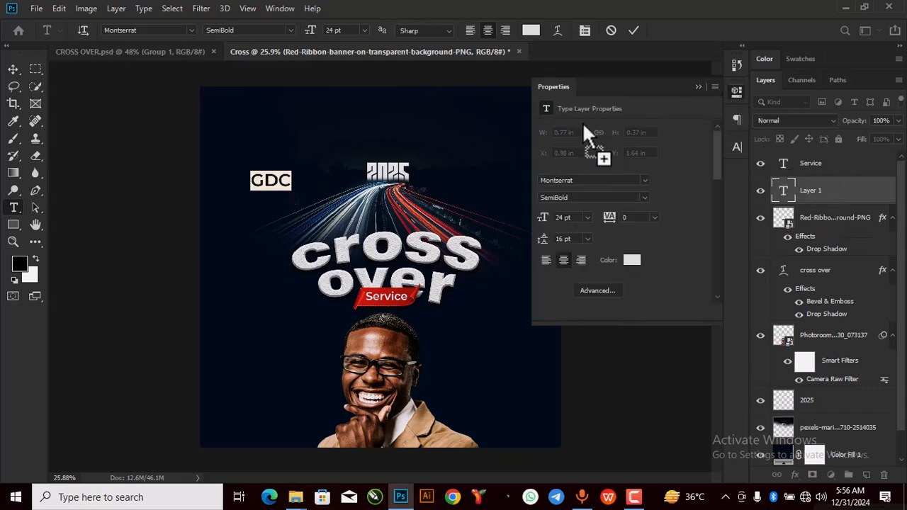
pyautogui.click(577, 181)
pyautogui.write('SW')
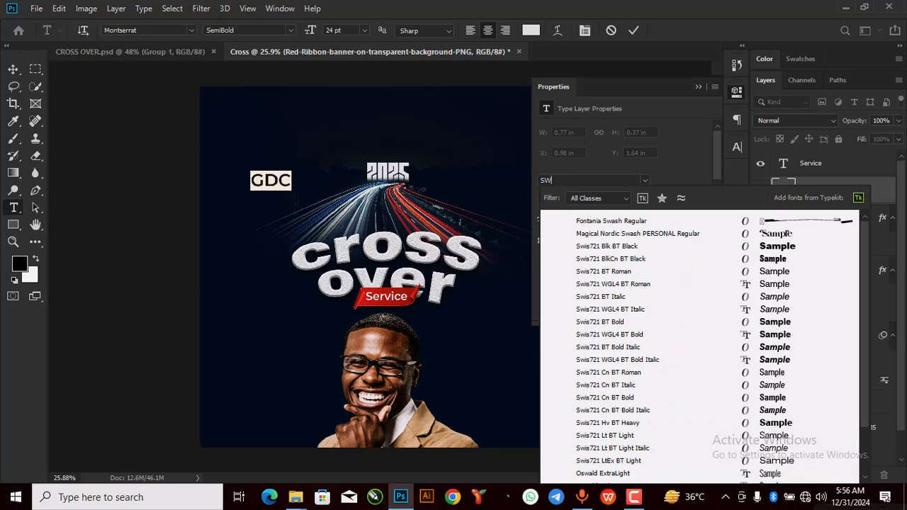
pyautogui.write('I')
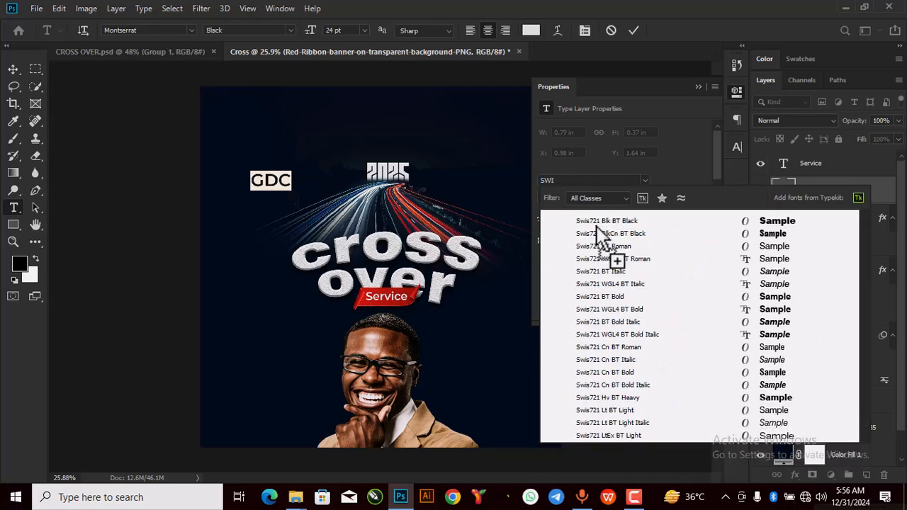
pyautogui.click(637, 225)
pyautogui.click(633, 30)
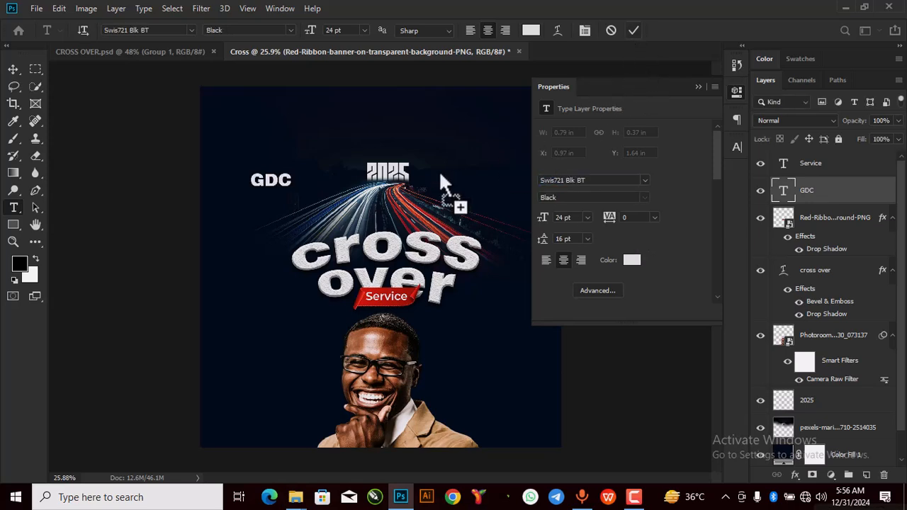
pyautogui.click(698, 87)
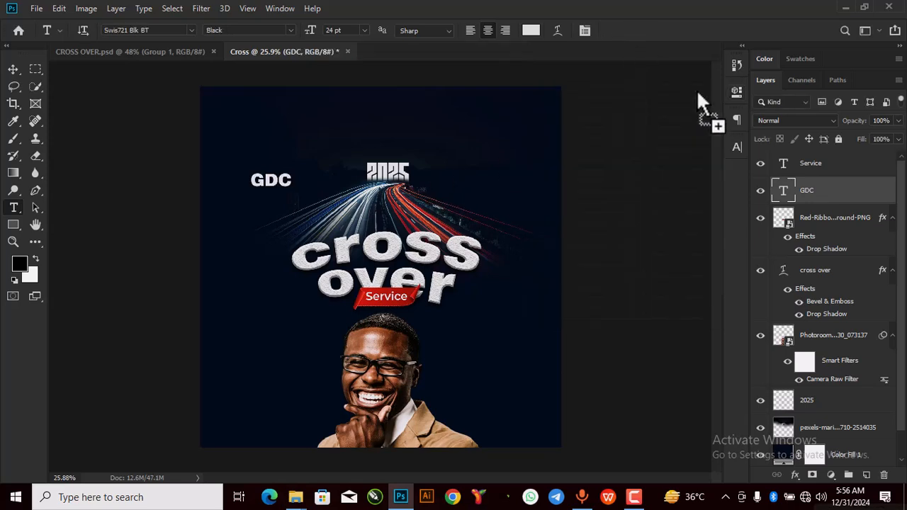
# Step: Duplicate the GDC layer below itself and retype it as 'GODS DELIGHT CHURCH'
pyautogui.keyDown('ctrl'); pyautogui.keyDown('alt'); pyautogui.click(536, 302); pyautogui.keyUp('alt'); pyautogui.keyUp('ctrl')
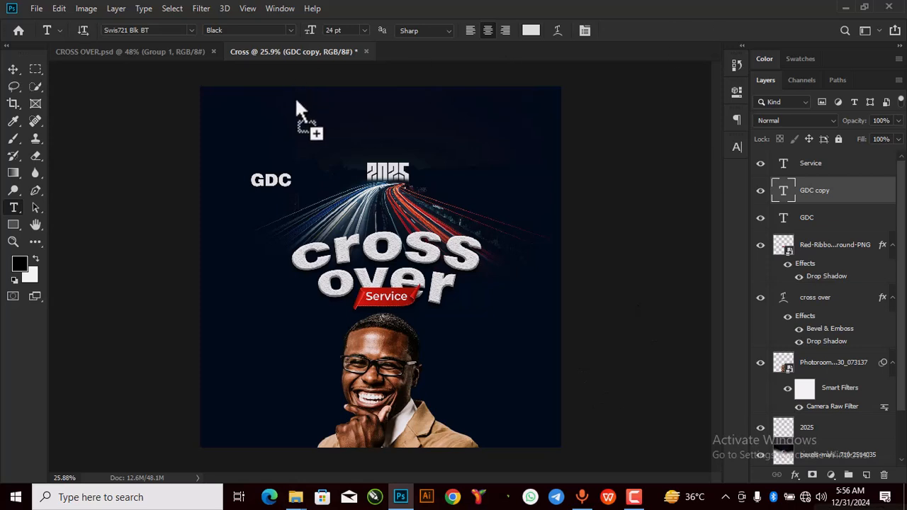
pyautogui.click(13, 68)
pyautogui.moveTo(280, 197)
pyautogui.mouseDown()
pyautogui.moveTo(279, 211)
pyautogui.moveTo(282, 204)
pyautogui.mouseUp()
pyautogui.press('t')
pyautogui.doubleClick(288, 205)
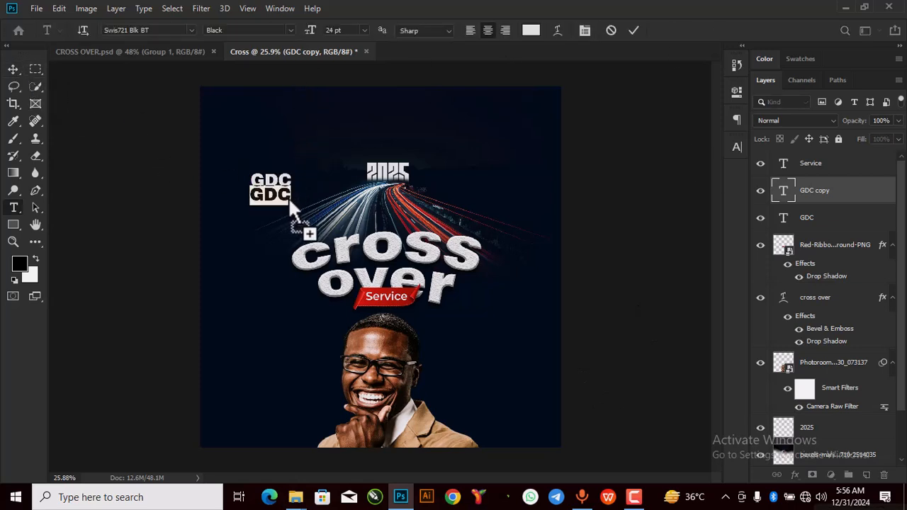
pyautogui.write('G')
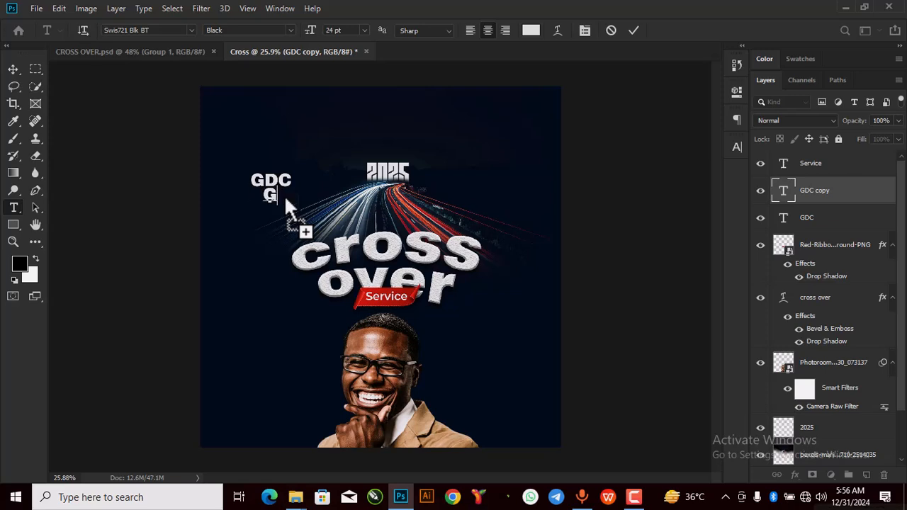
pyautogui.write('ODS ')
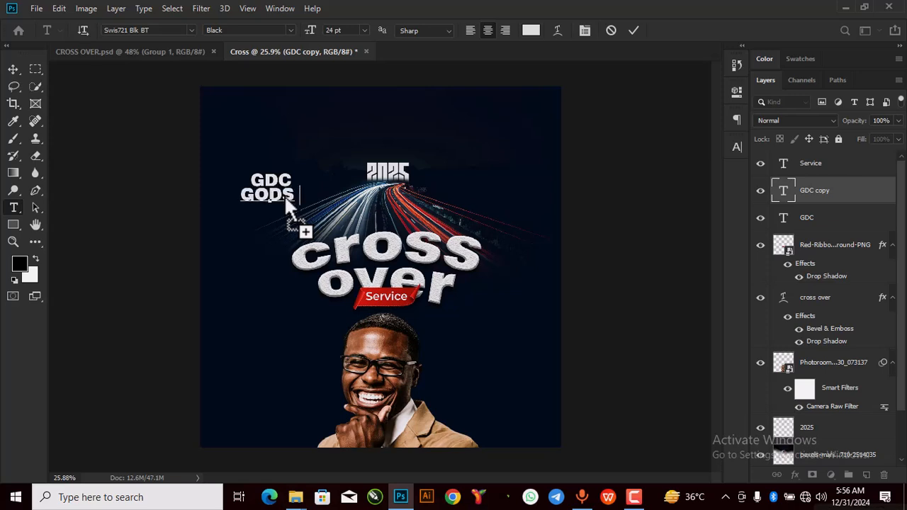
pyautogui.write('DELIGHT')
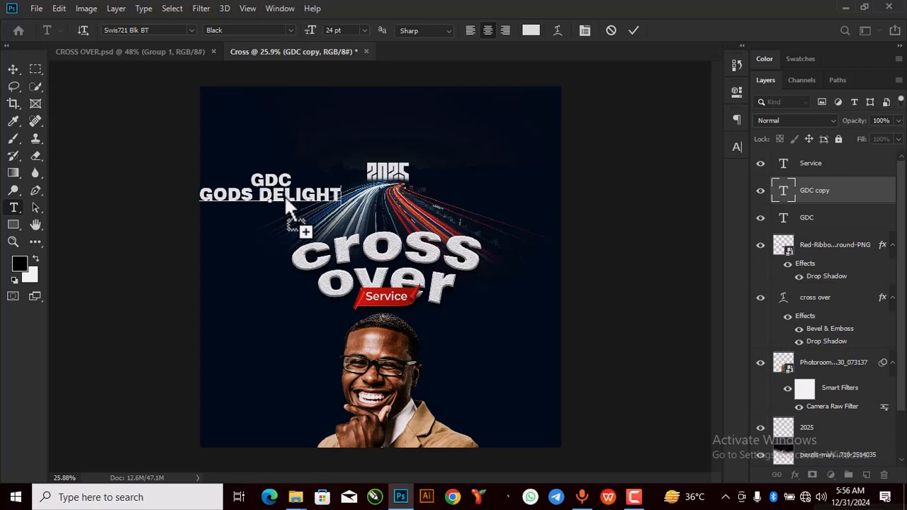
pyautogui.write(' CHURCH')
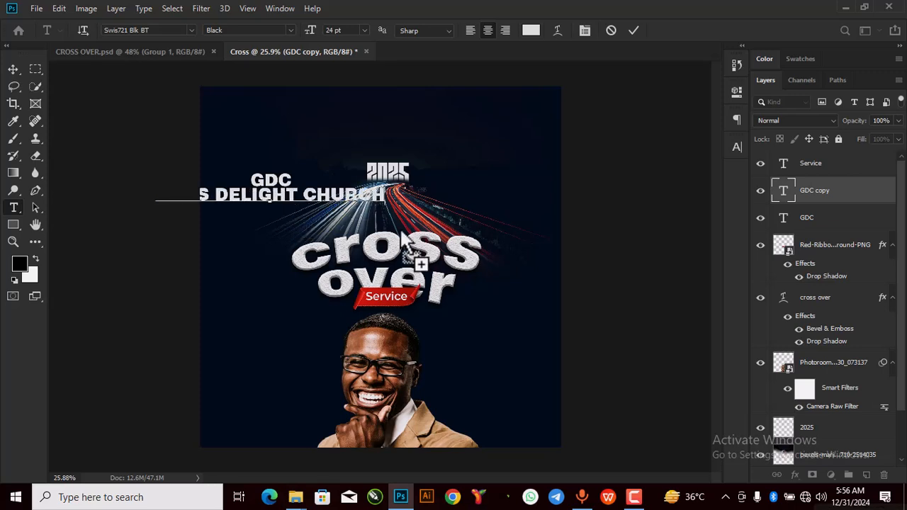
# Step: Set the church name to 11 pt Montserrat SemiBold and commit it
pyautogui.doubleClick(785, 189)
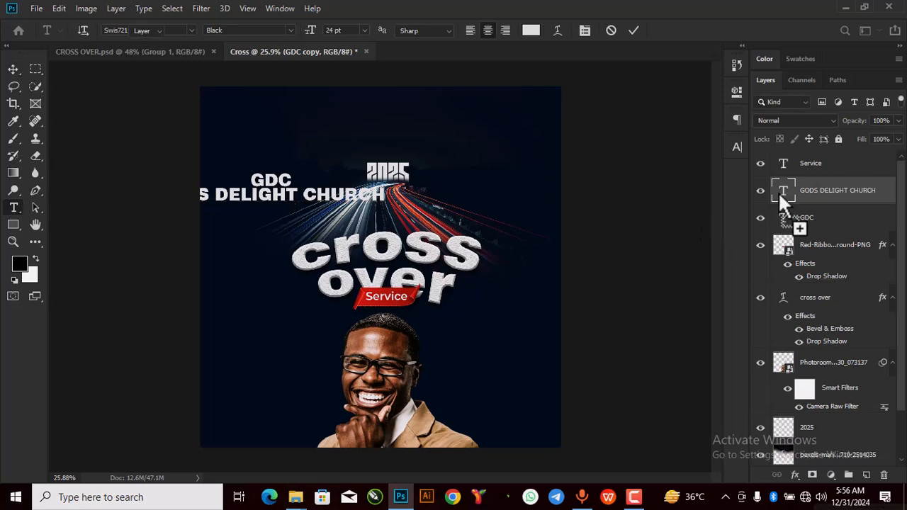
pyautogui.click(364, 30)
pyautogui.click(365, 100)
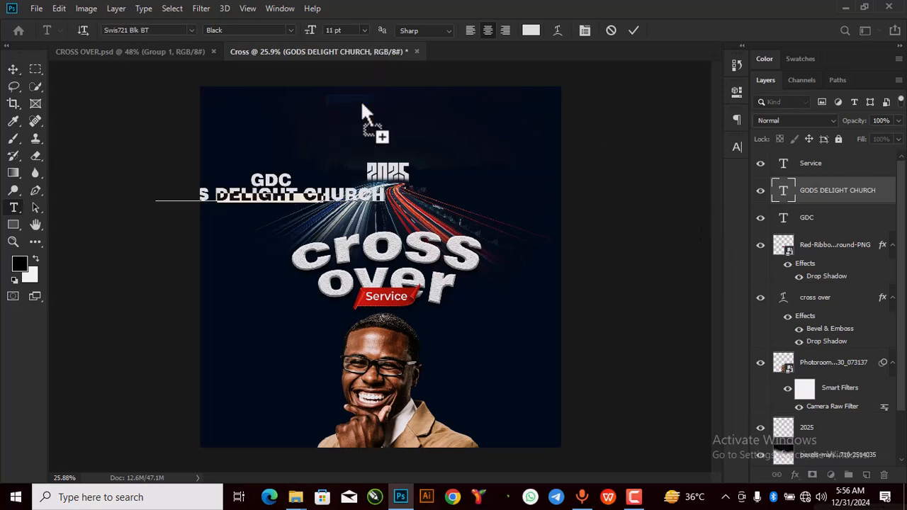
pyautogui.click(167, 32)
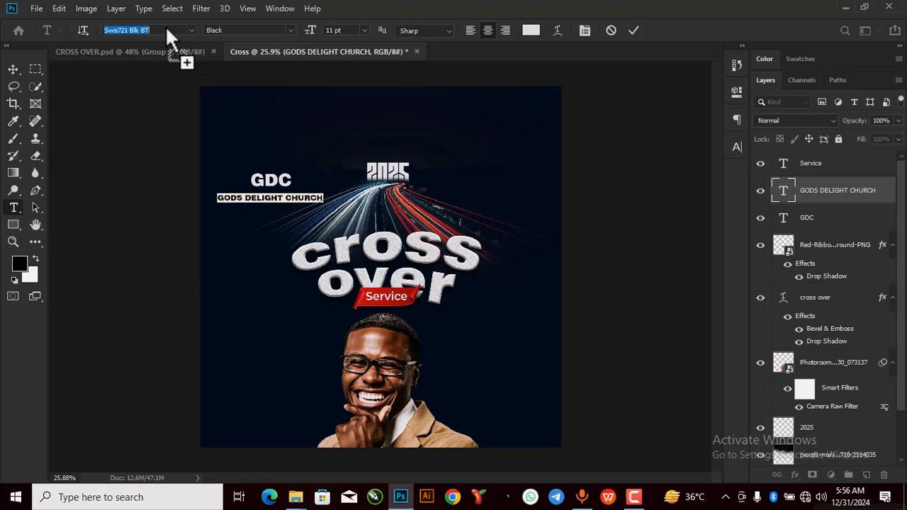
pyautogui.write('MONT')
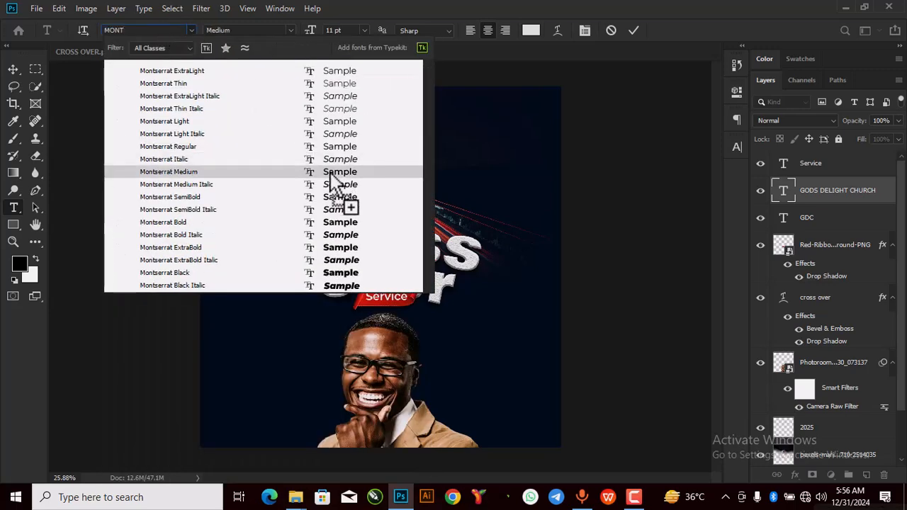
pyautogui.click(331, 198)
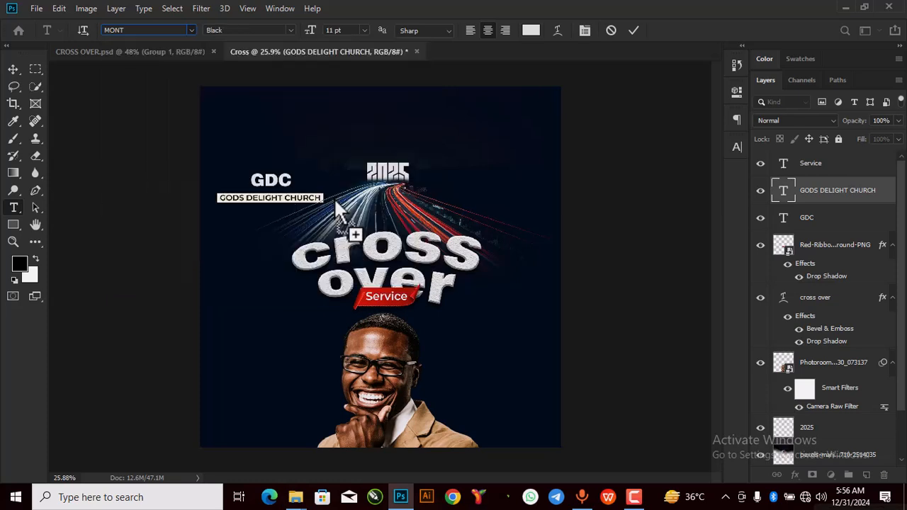
pyautogui.click(633, 30)
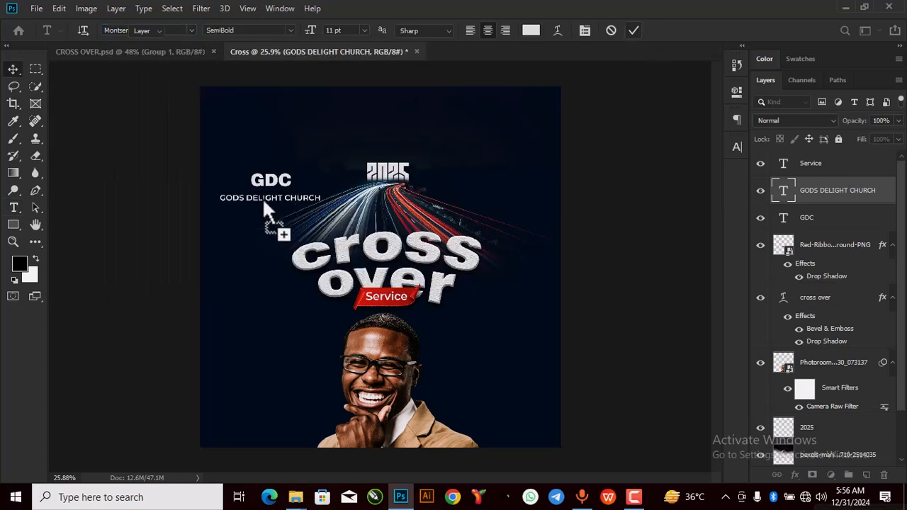
pyautogui.hotkey('ctrl', 't')
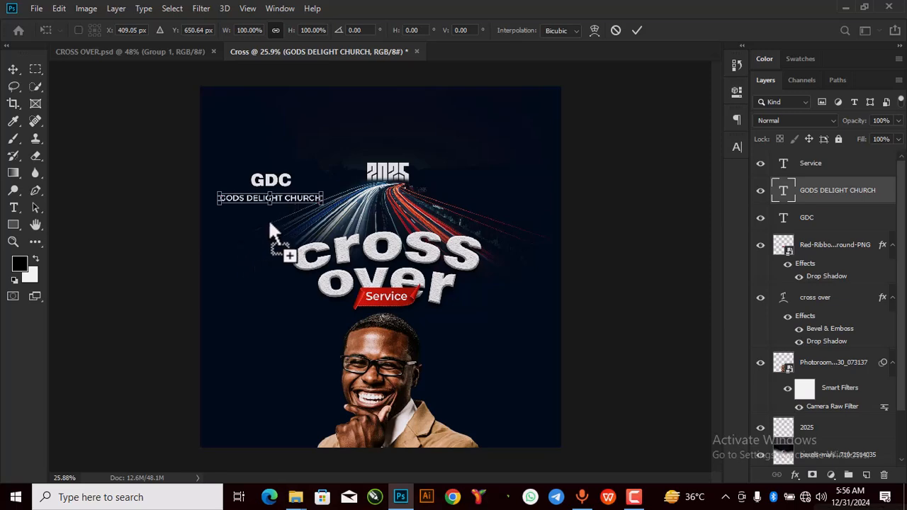
# Step: Scale the church name down to fit under GDC
pyautogui.scroll(3, 274, 228)
pyautogui.moveTo(371, 182); pyautogui.dragTo(303, 154)
pyautogui.scroll(-3, 307, 146)
pyautogui.scroll(-2, 307, 156)
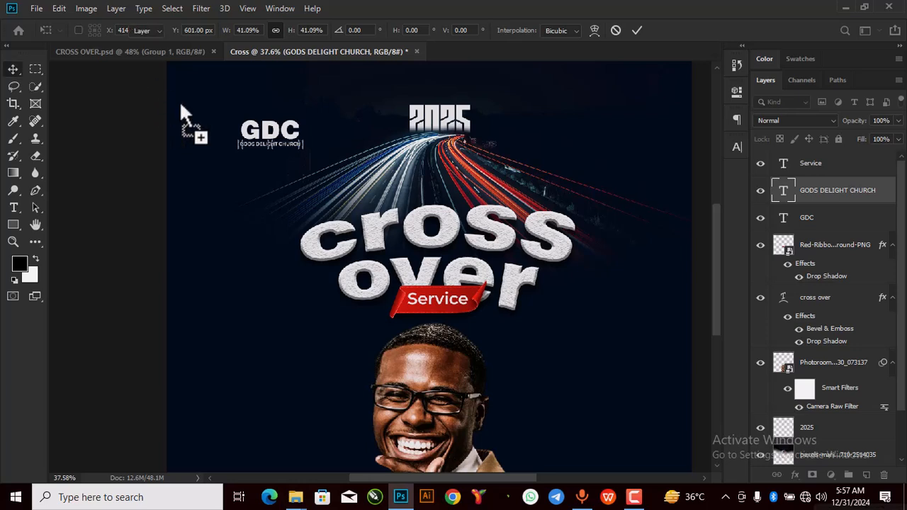
pyautogui.press('Return')
# Step: Group GDC with the church name, place the logo top-left, then view CROSS OVER.psd
pyautogui.moveTo(818, 247); pyautogui.dragTo(811, 217)
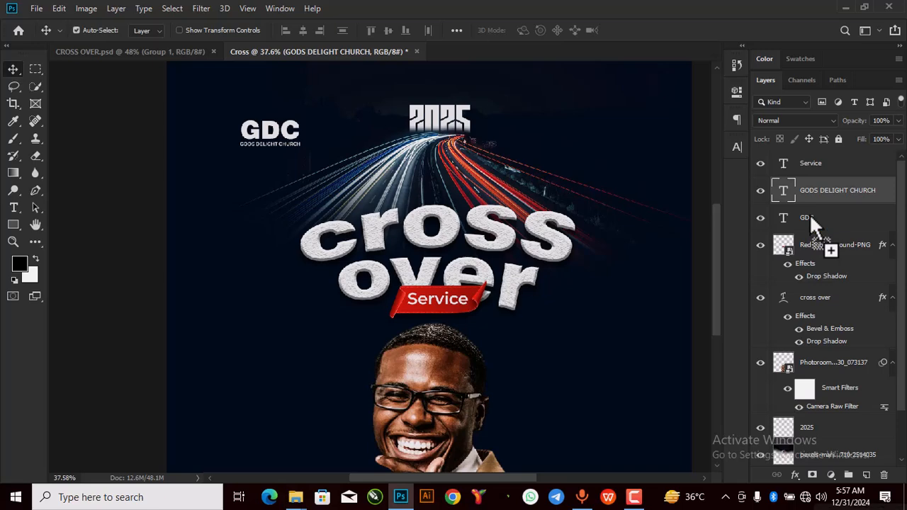
pyautogui.moveTo(811, 218); pyautogui.dragTo(811, 218)
pyautogui.hotkey('ctrl', 'g')
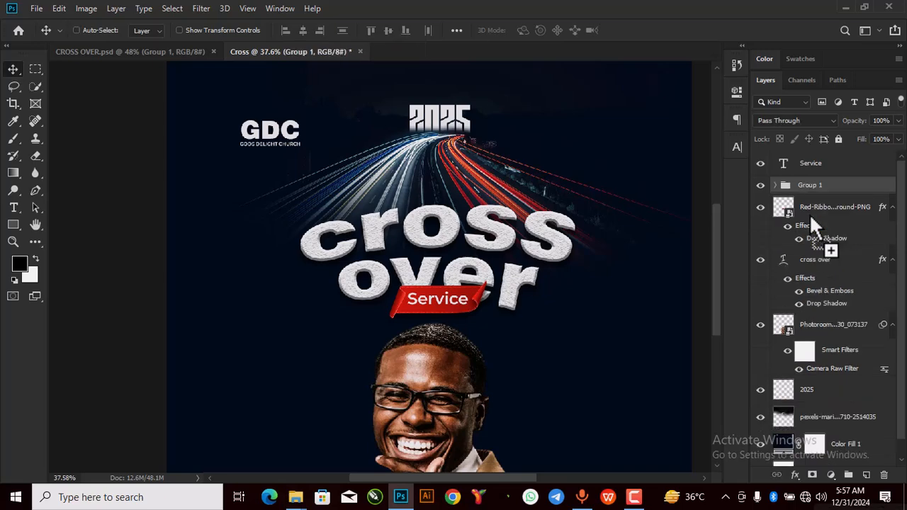
pyautogui.scroll(-1, 368, 144)
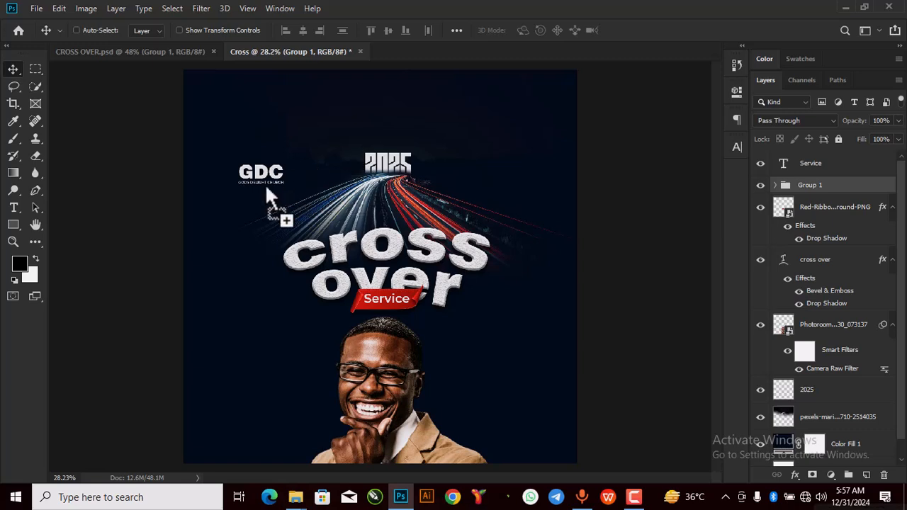
pyautogui.moveTo(268, 176); pyautogui.dragTo(280, 128)
pyautogui.hotkey('ctrl', 't')
pyautogui.click(637, 29)
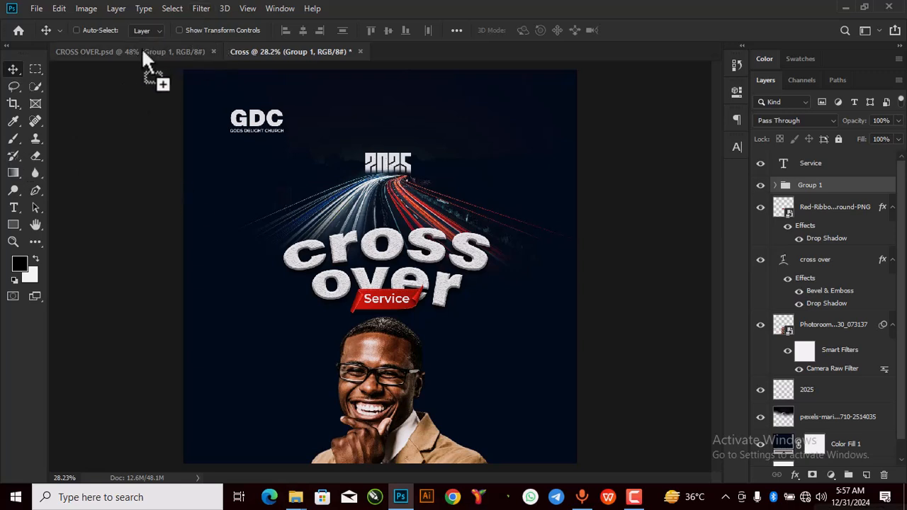
pyautogui.moveTo(301, 97); pyautogui.dragTo(268, 66)
pyautogui.scroll(-2, 469, 160)
# Step: Add '31ST' text at the poster's left side
pyautogui.click(15, 208)
pyautogui.click(250, 207)
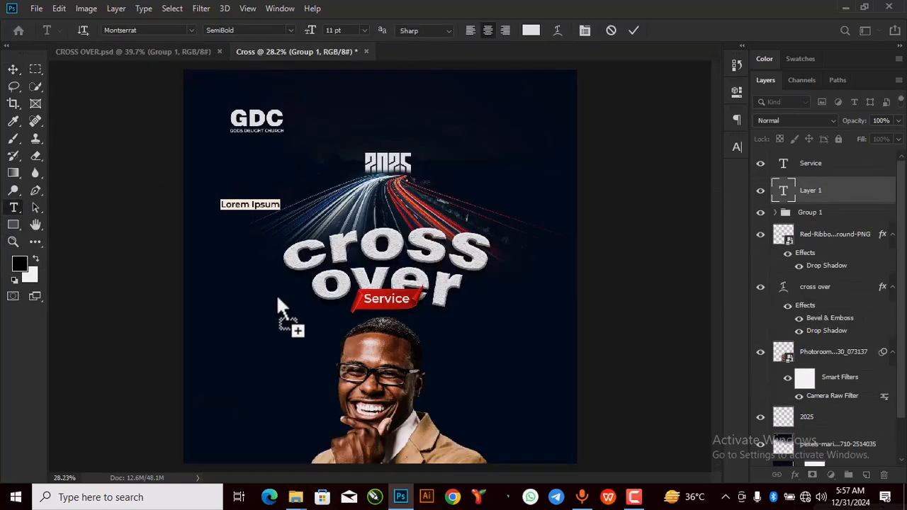
pyautogui.press('BackSpace')
pyautogui.write('31st')
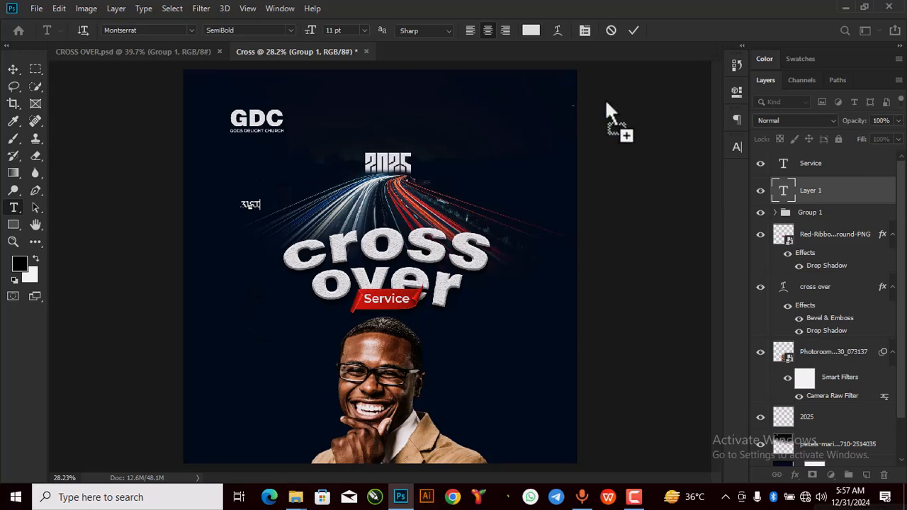
pyautogui.click(633, 31)
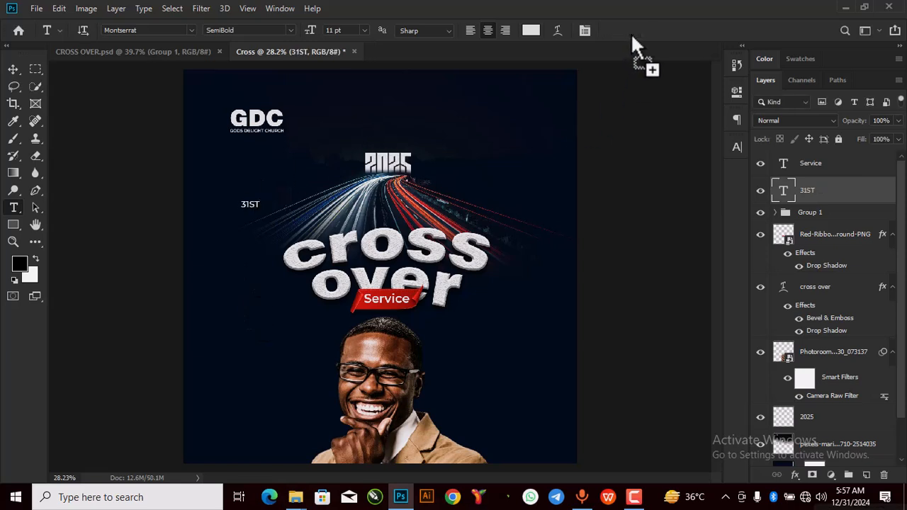
# Step: Duplicate 31ST, move the copy down, and retype it as 'DEC.' and '2024' on two lines
pyautogui.hotkey('ctrl', 'j')
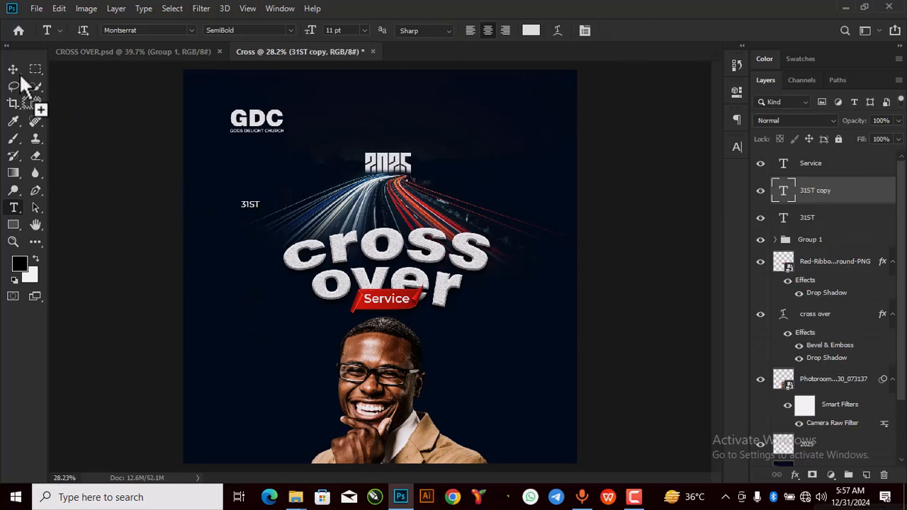
pyautogui.press('v')
pyautogui.moveTo(254, 215); pyautogui.dragTo(251, 235)
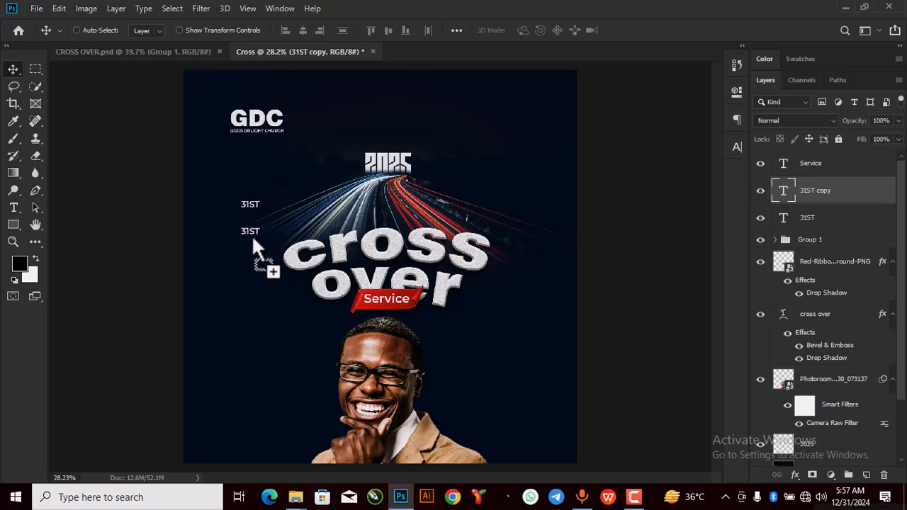
pyautogui.scroll(5, 251, 235)
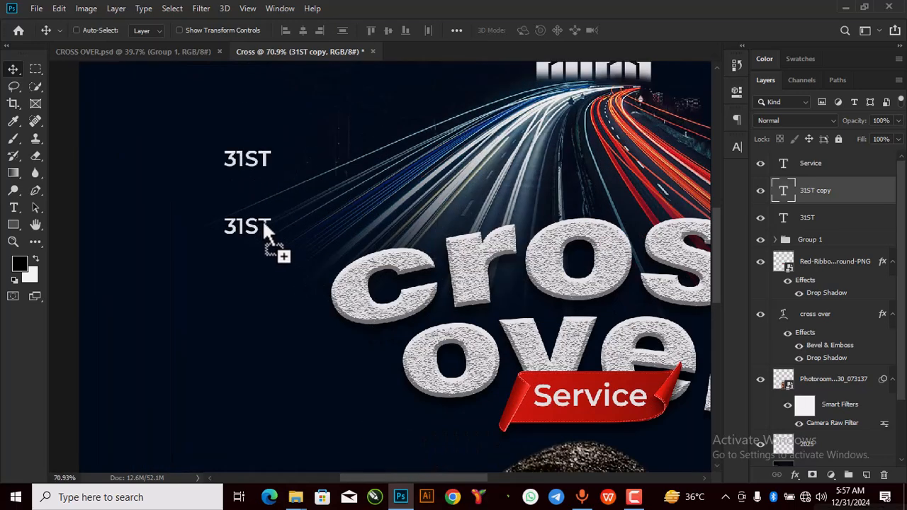
pyautogui.doubleClick(265, 225)
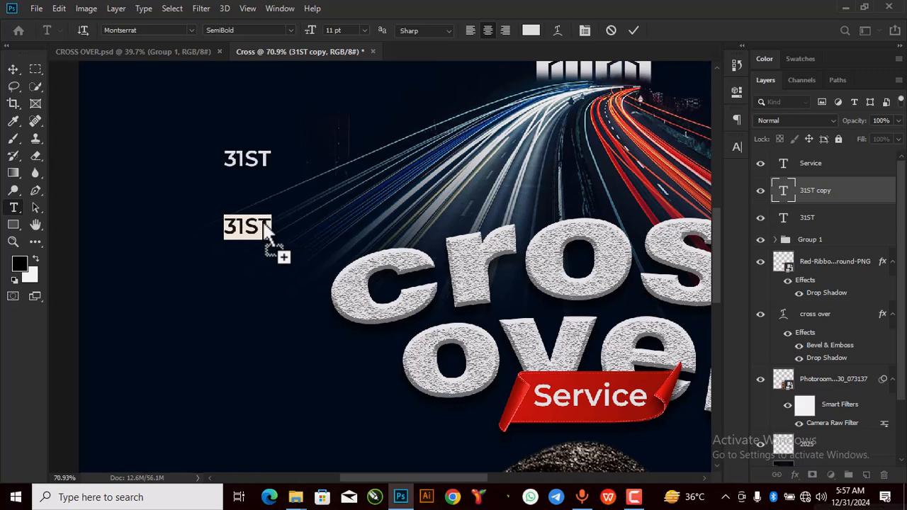
pyautogui.write('dE')
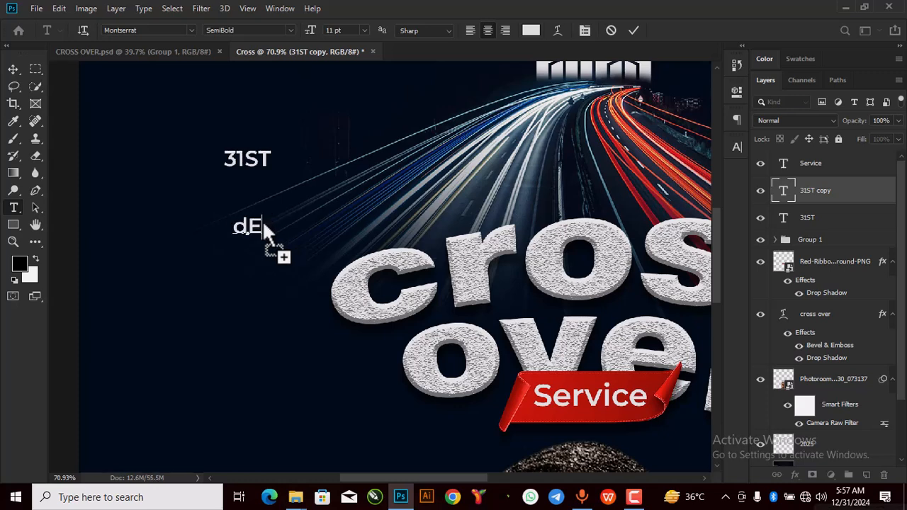
pyautogui.write('DEC')
pyautogui.press('Return')
pyautogui.write('2')
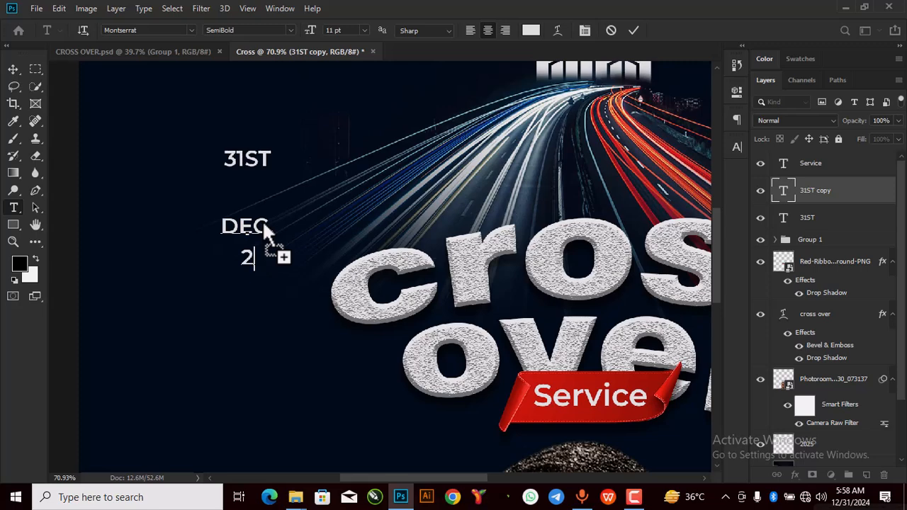
pyautogui.write('024')
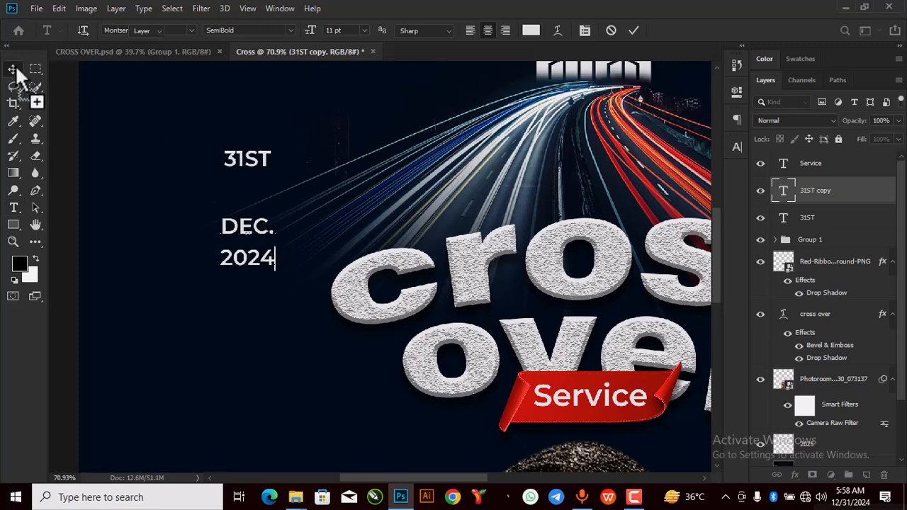
pyautogui.click(13, 68)
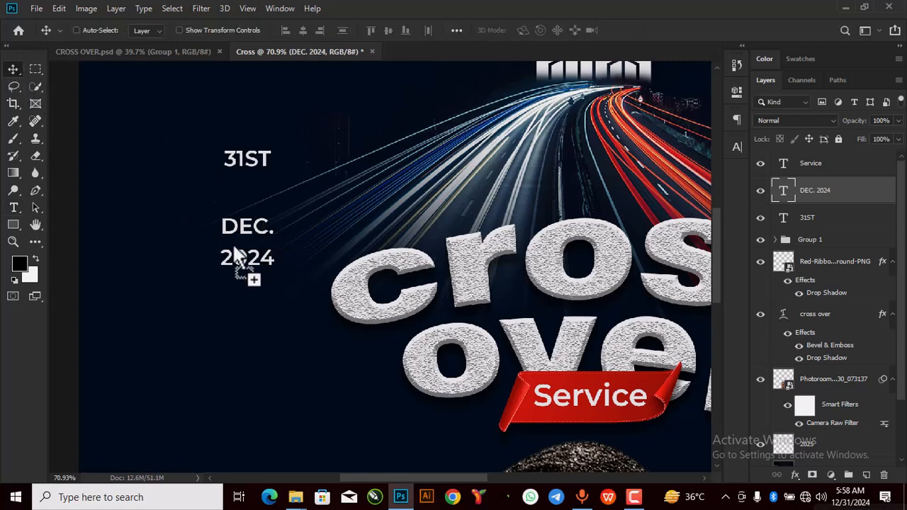
# Step: In Properties, give the DEC. 2024 text 11 pt leading and the Montserrat ExtraBold weight
pyautogui.doubleClick(782, 194)
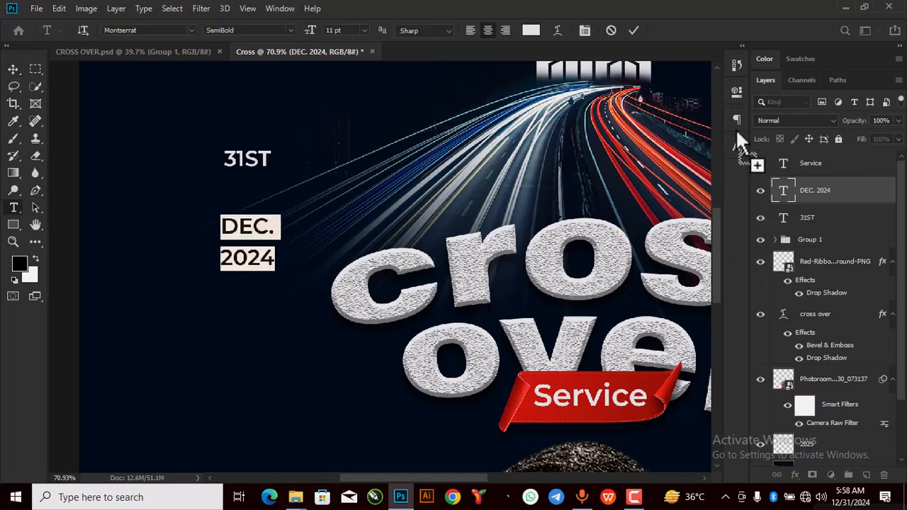
pyautogui.click(737, 91)
pyautogui.click(587, 239)
pyautogui.click(584, 248)
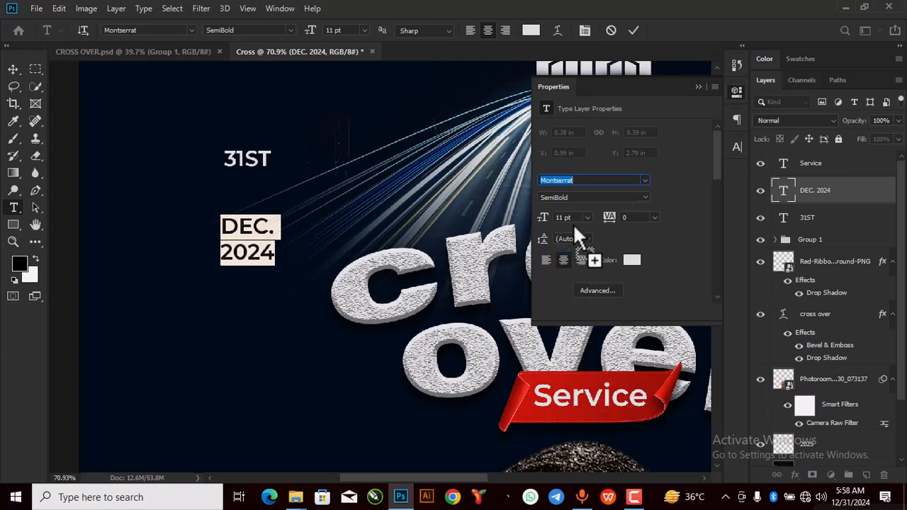
pyautogui.click(587, 239)
pyautogui.click(576, 308)
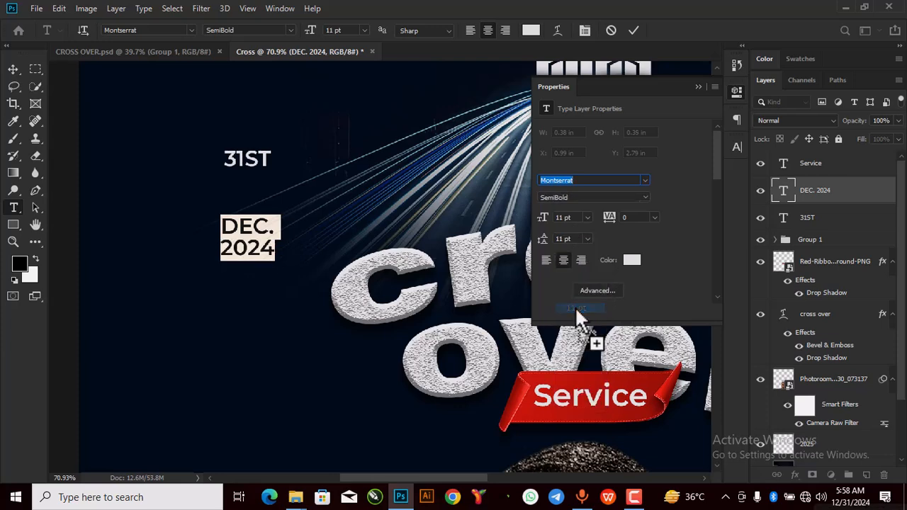
pyautogui.click(587, 238)
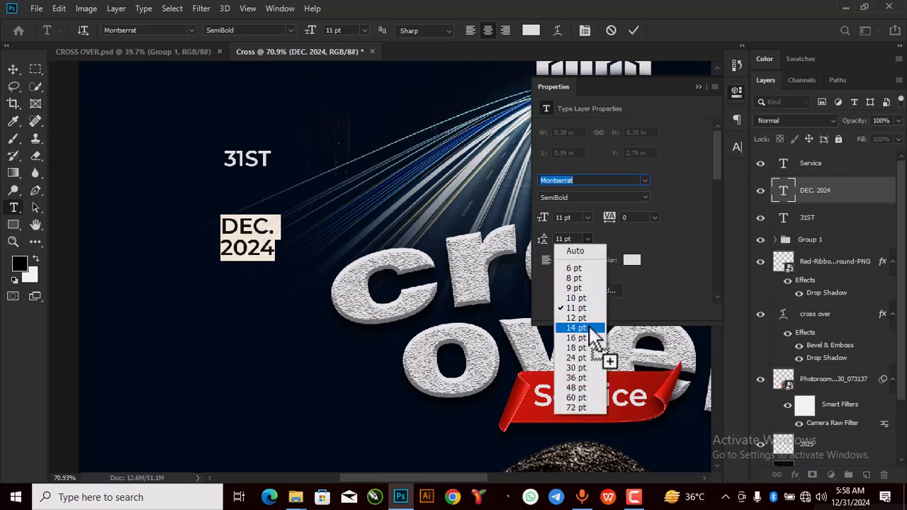
pyautogui.click(588, 327)
pyautogui.click(587, 217)
pyautogui.click(587, 216)
pyautogui.click(587, 238)
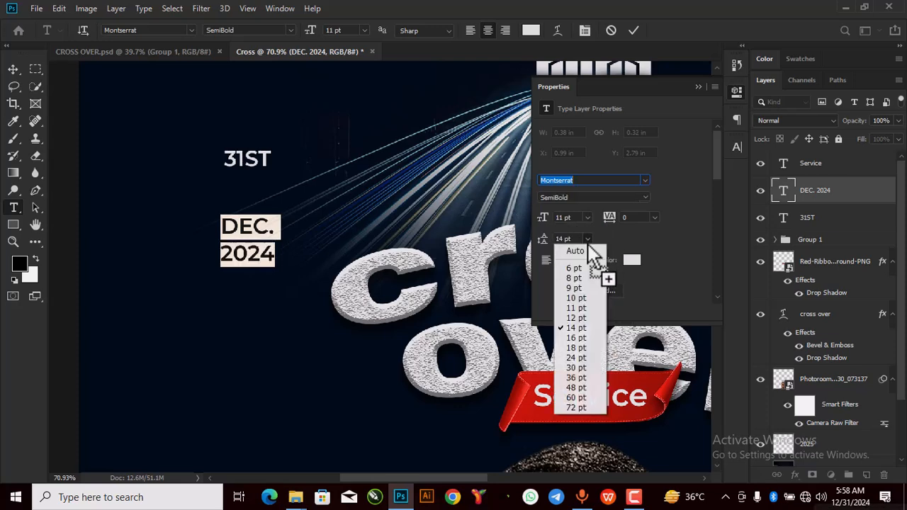
pyautogui.click(578, 308)
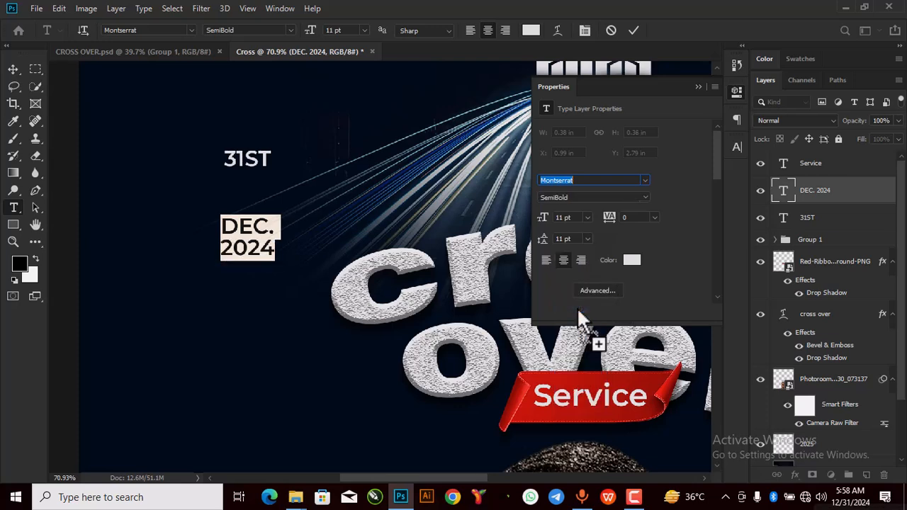
pyautogui.click(644, 197)
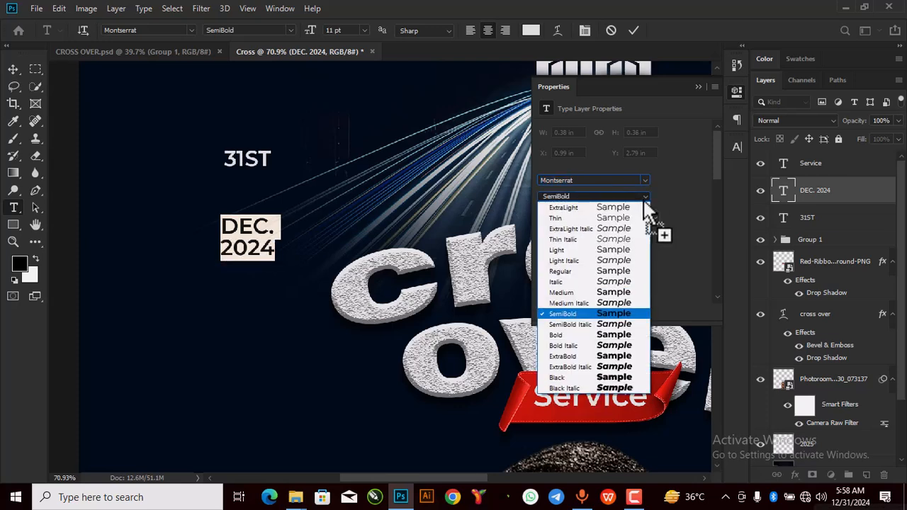
pyautogui.click(622, 357)
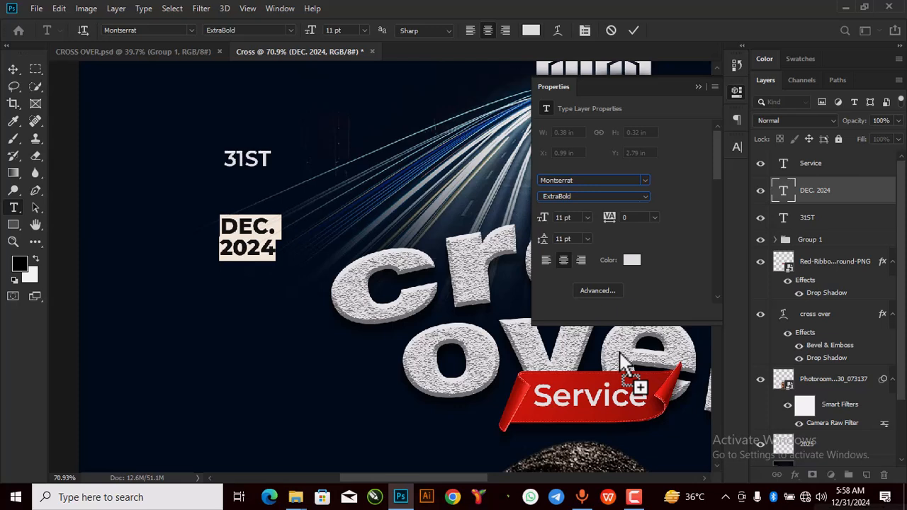
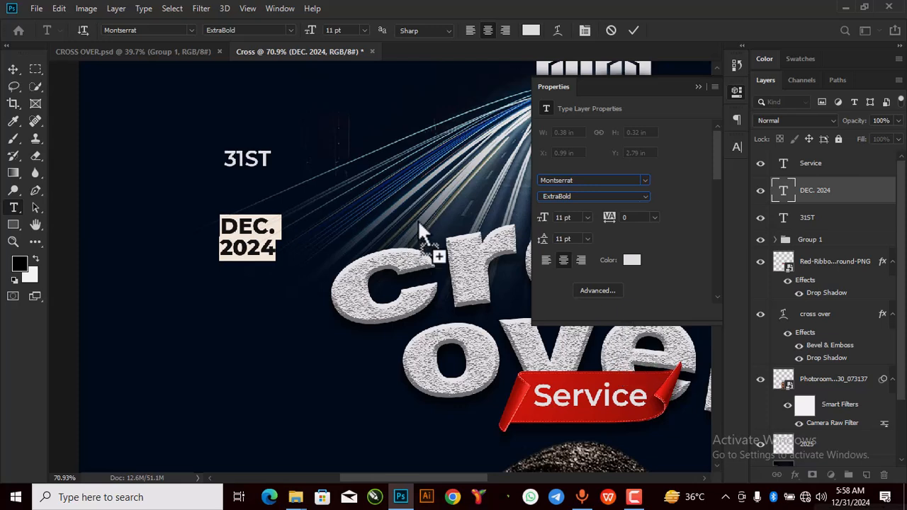
# Step: Commit the DEC. 2024 text and set 31ST to Montserrat Bold
pyautogui.click(633, 30)
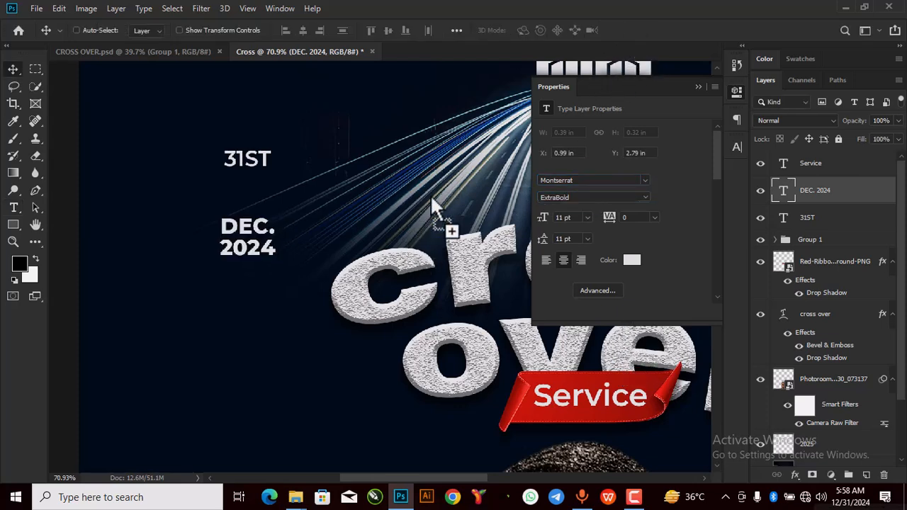
pyautogui.click(699, 86)
pyautogui.doubleClick(785, 217)
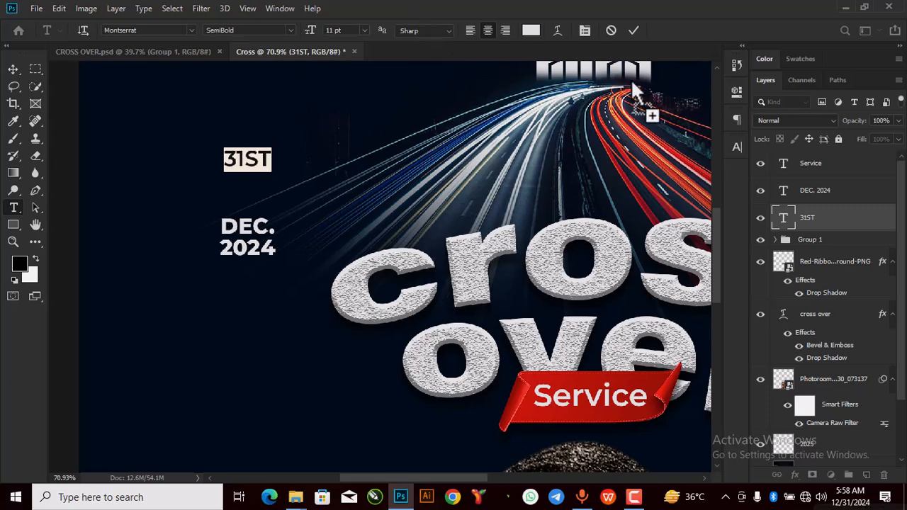
pyautogui.click(738, 93)
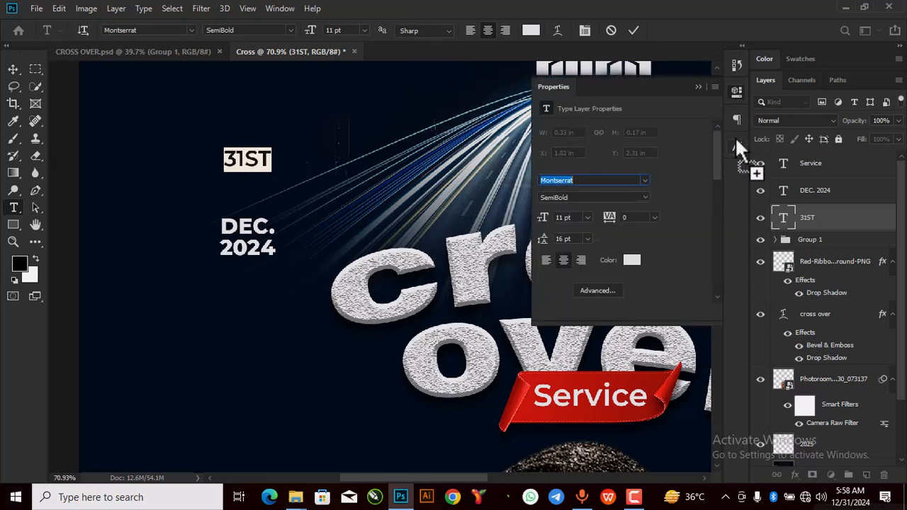
pyautogui.click(644, 196)
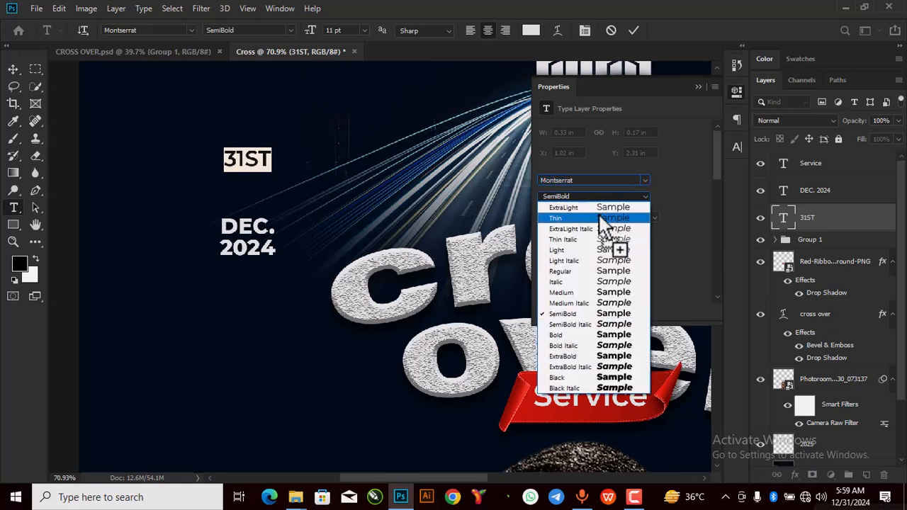
pyautogui.click(605, 335)
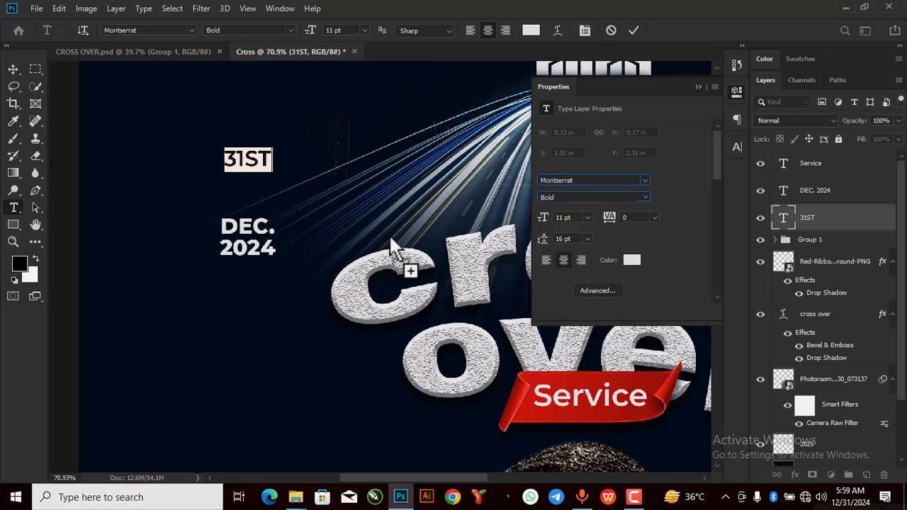
pyautogui.click(635, 29)
# Step: Move 31ST down so it sits snugly just above DEC. 2024
pyautogui.moveTo(258, 225); pyautogui.dragTo(259, 263)
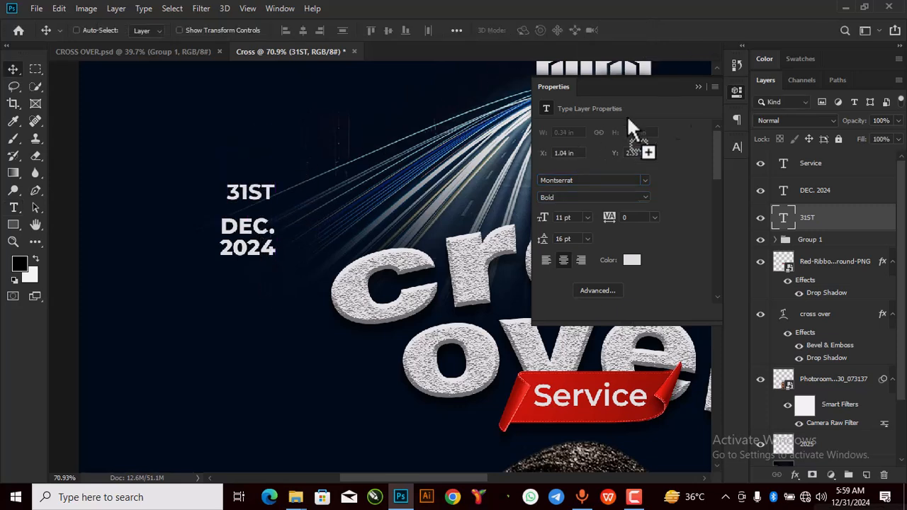
pyautogui.click(698, 86)
pyautogui.scroll(2, 287, 189)
pyautogui.moveTo(257, 187); pyautogui.dragTo(255, 210)
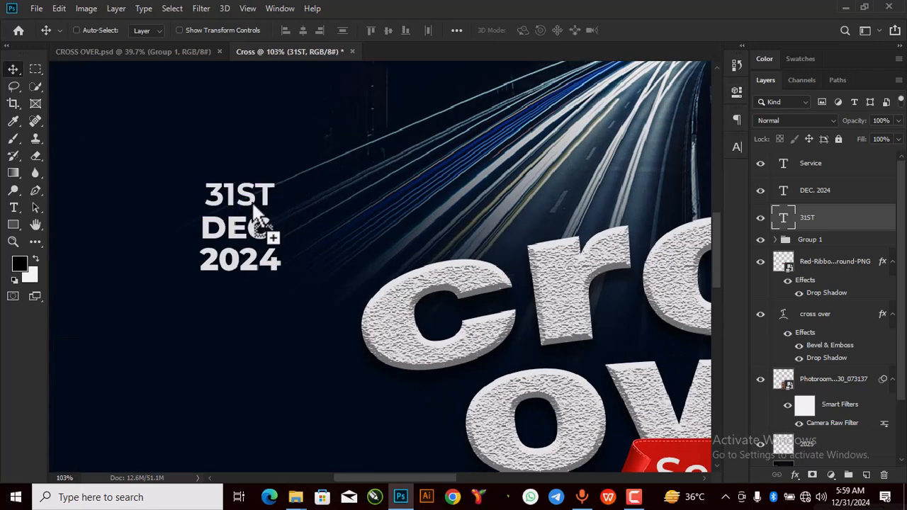
pyautogui.doubleClick(784, 214)
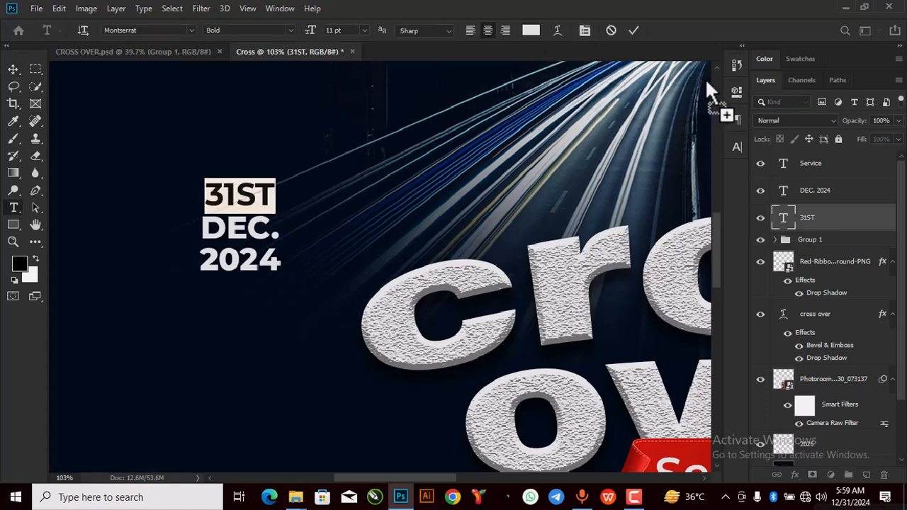
pyautogui.click(737, 91)
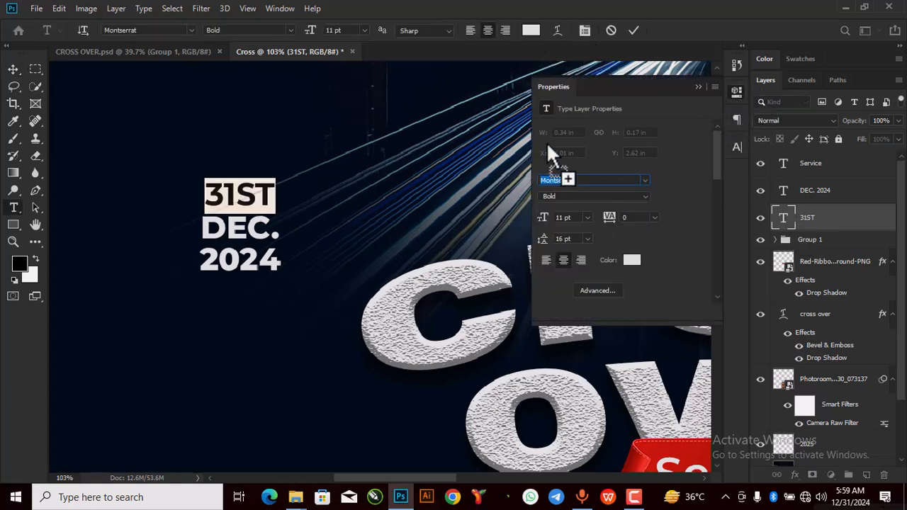
pyautogui.click(633, 29)
pyautogui.press('v')
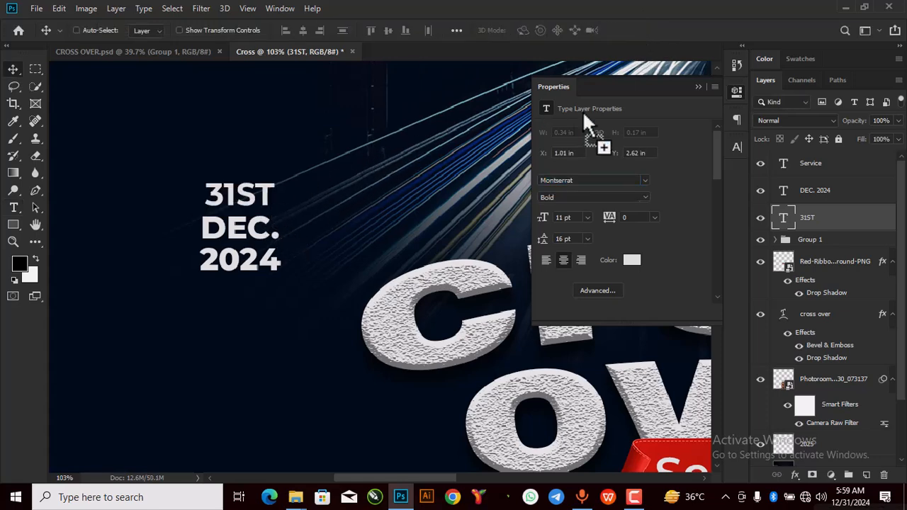
pyautogui.click(698, 86)
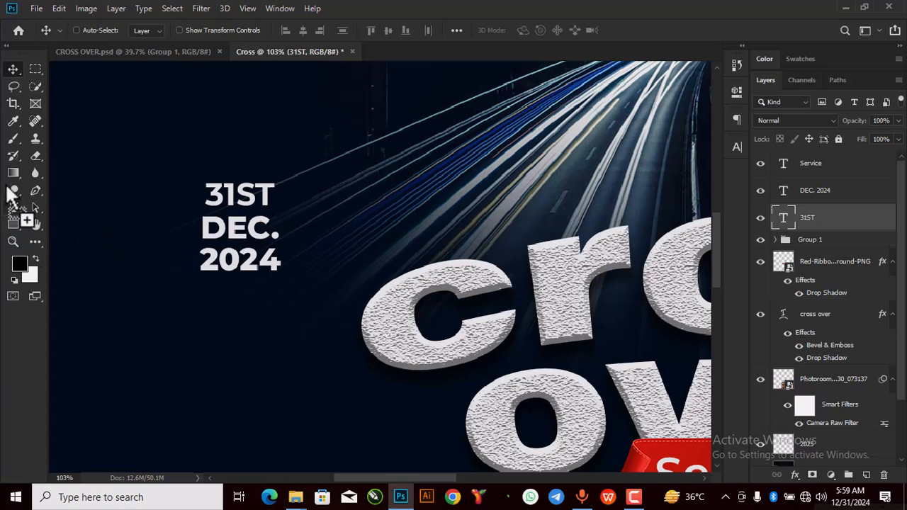
# Step: Draw a rectangle over DEC. 2024 and fill it with the ribbon red #d4170c
pyautogui.click(13, 224)
pyautogui.moveTo(188, 210); pyautogui.dragTo(289, 283)
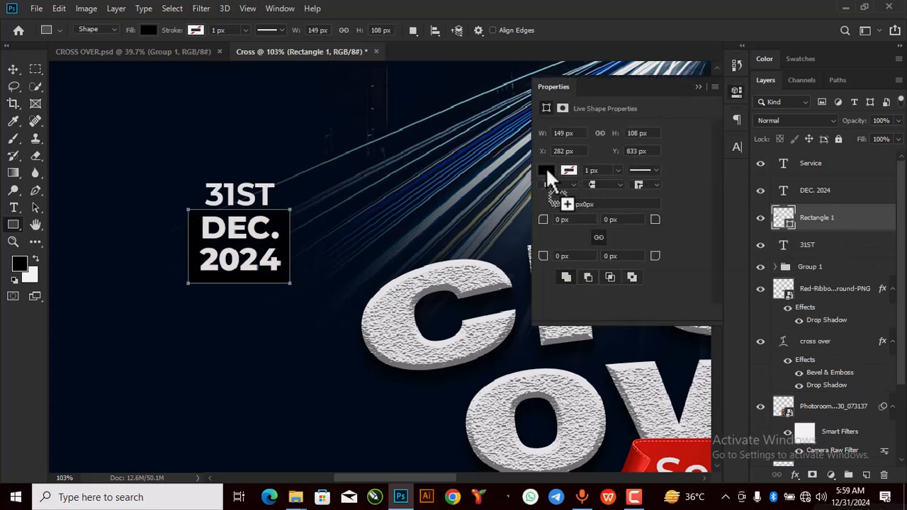
pyautogui.click(546, 169)
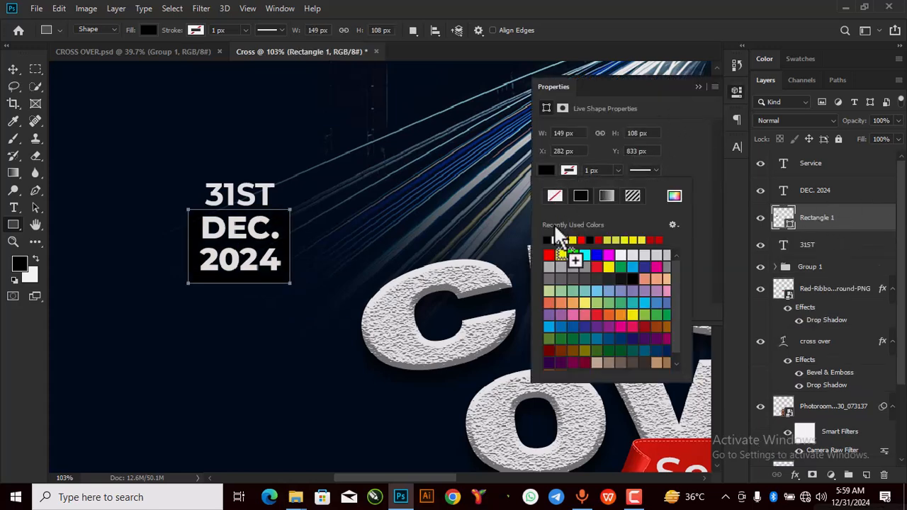
pyautogui.click(673, 197)
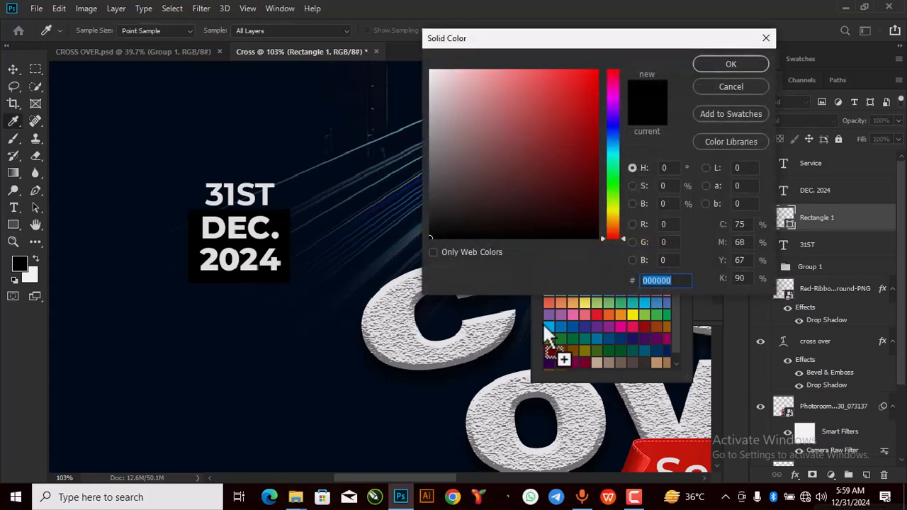
pyautogui.click(657, 449)
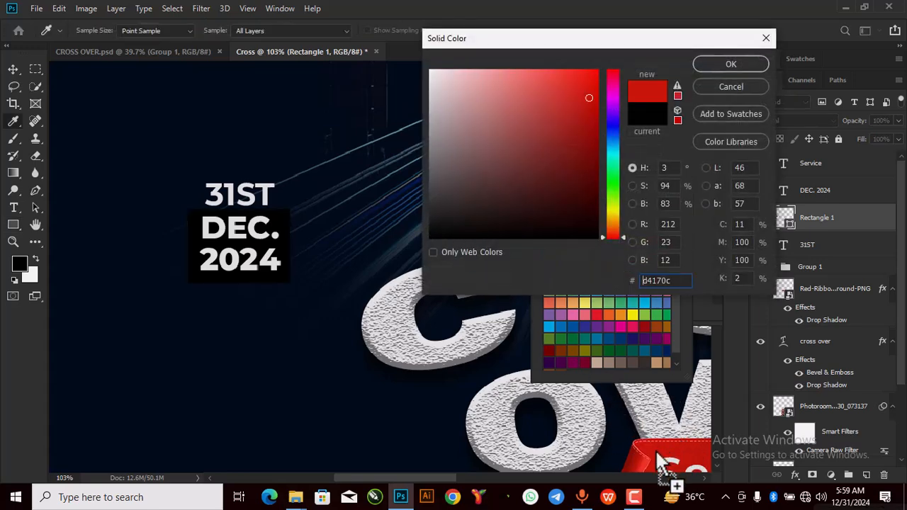
pyautogui.click(704, 64)
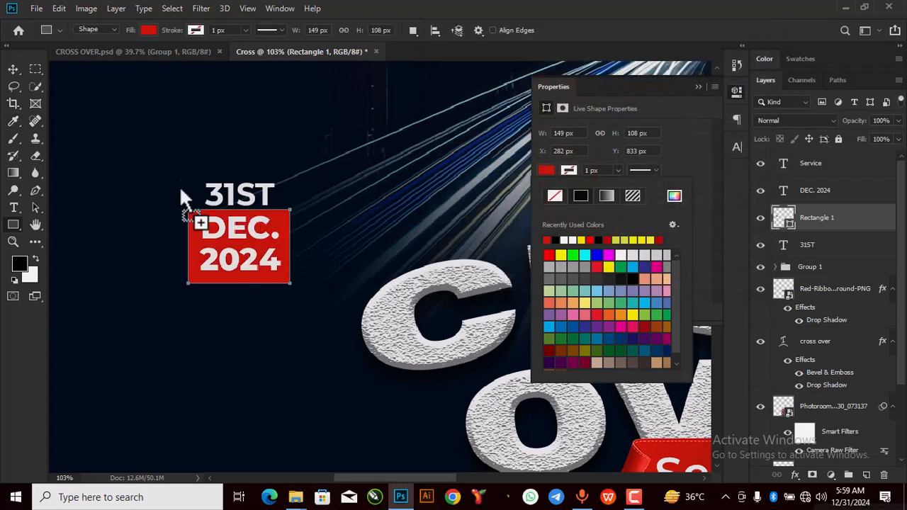
pyautogui.click(13, 71)
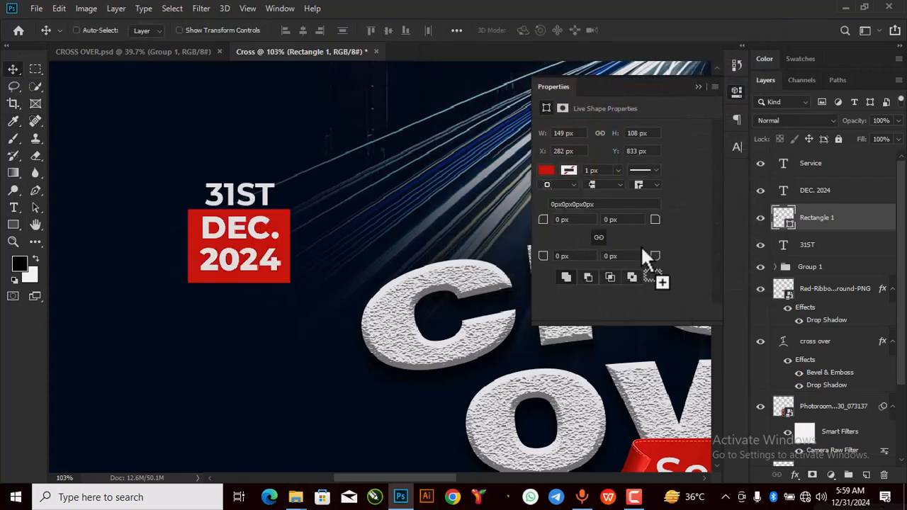
pyautogui.click(698, 87)
pyautogui.moveTo(808, 208); pyautogui.dragTo(810, 187)
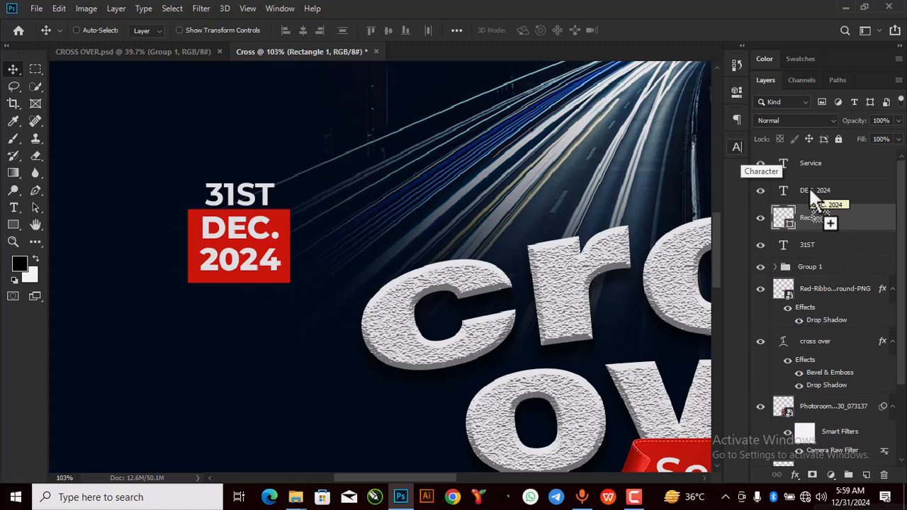
# Step: Group the 31ST, DEC. 2024 and rectangle layers into one date badge
pyautogui.keyDown('ctrl'); pyautogui.click(809, 189); pyautogui.keyUp('ctrl')
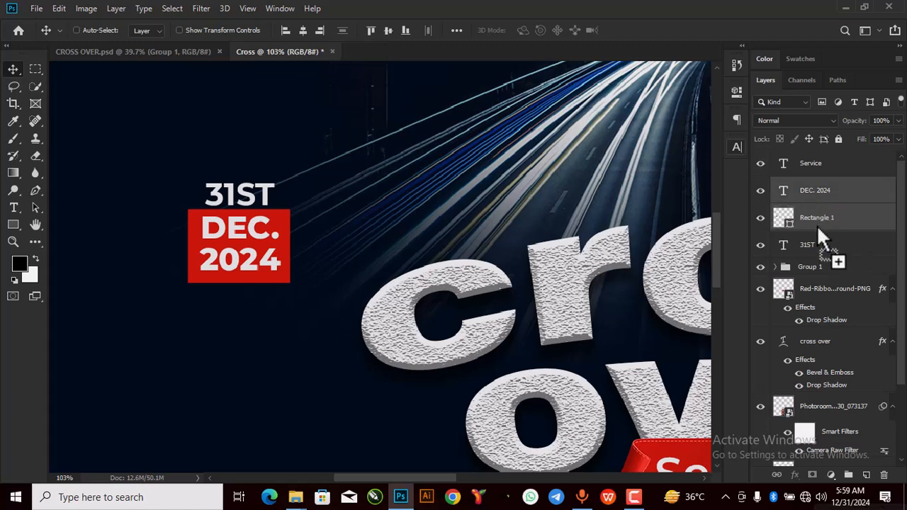
pyautogui.keyDown('ctrl'); pyautogui.click(810, 244); pyautogui.keyUp('ctrl')
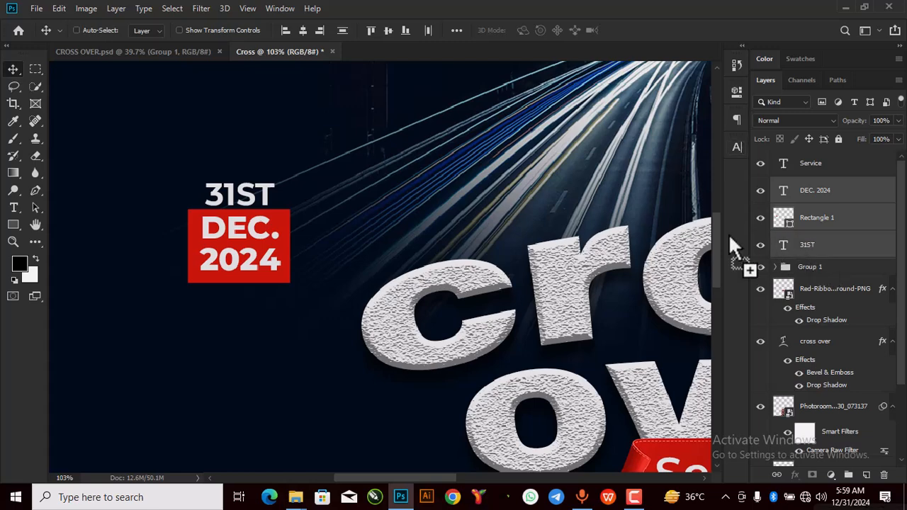
pyautogui.hotkey('ctrl', 'g')
pyautogui.scroll(-3, 432, 186)
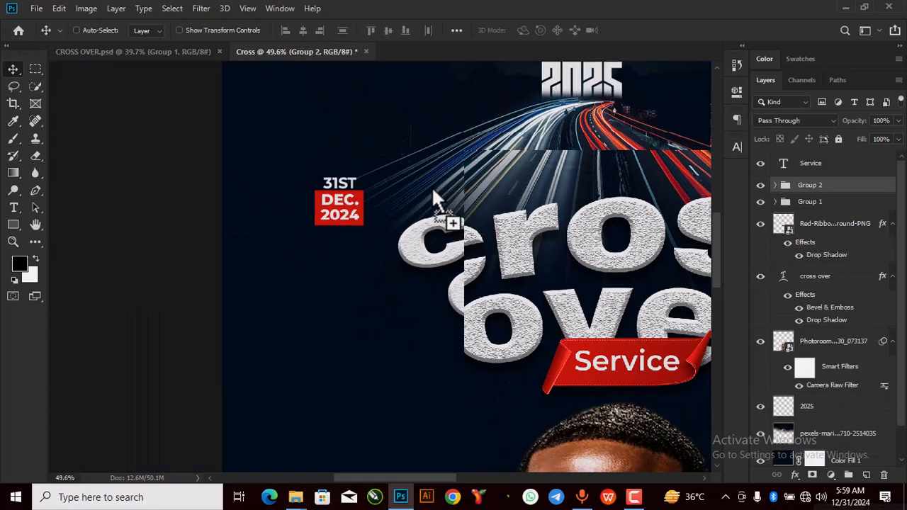
pyautogui.scroll(-2, 433, 199)
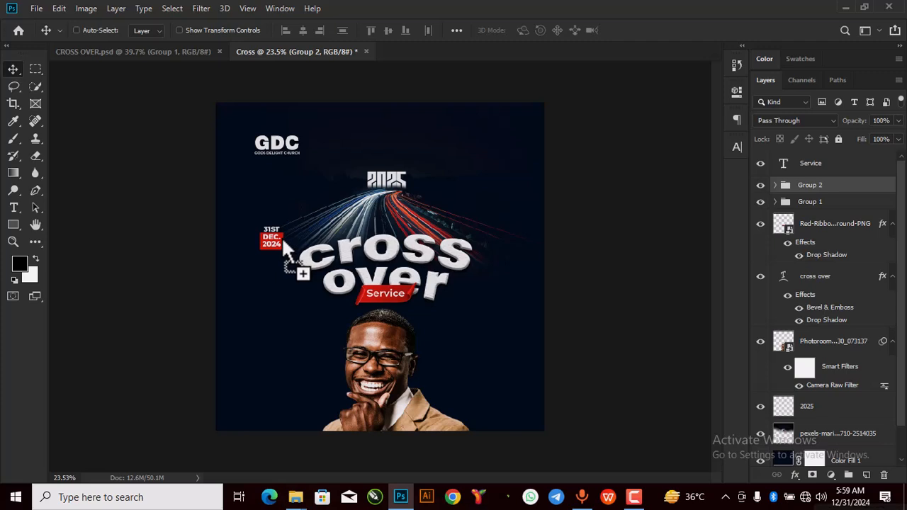
# Step: Scale the date badge up to about 145% and place it in the top-right corner
pyautogui.hotkey('ctrl', 't')
pyautogui.moveTo(285, 228); pyautogui.dragTo(494, 163)
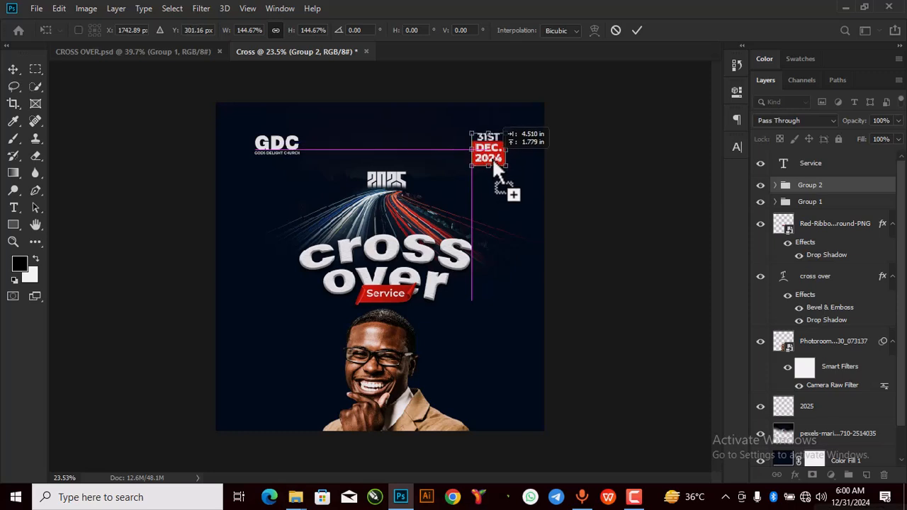
pyautogui.click(638, 30)
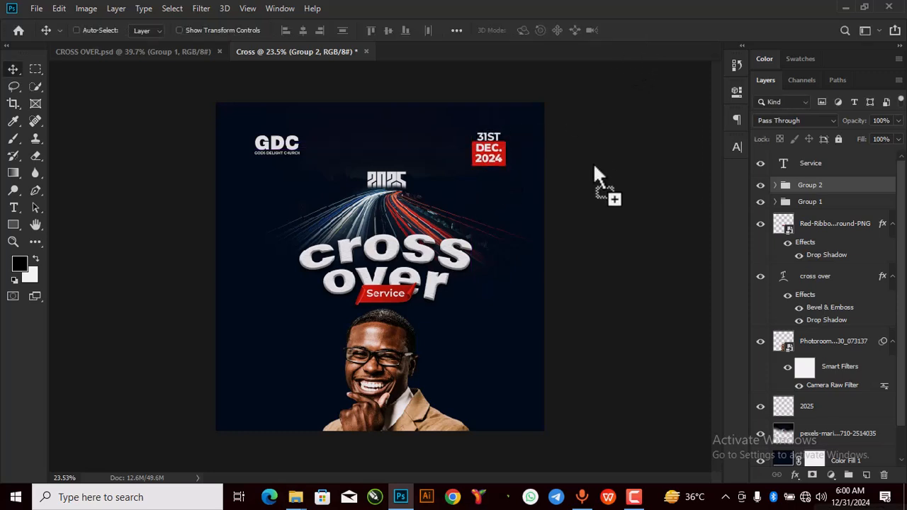
pyautogui.moveTo(500, 181); pyautogui.dragTo(19, 213)
# Step: Add a text line with the pastor's name beside the portrait
pyautogui.click(19, 212)
pyautogui.click(458, 350)
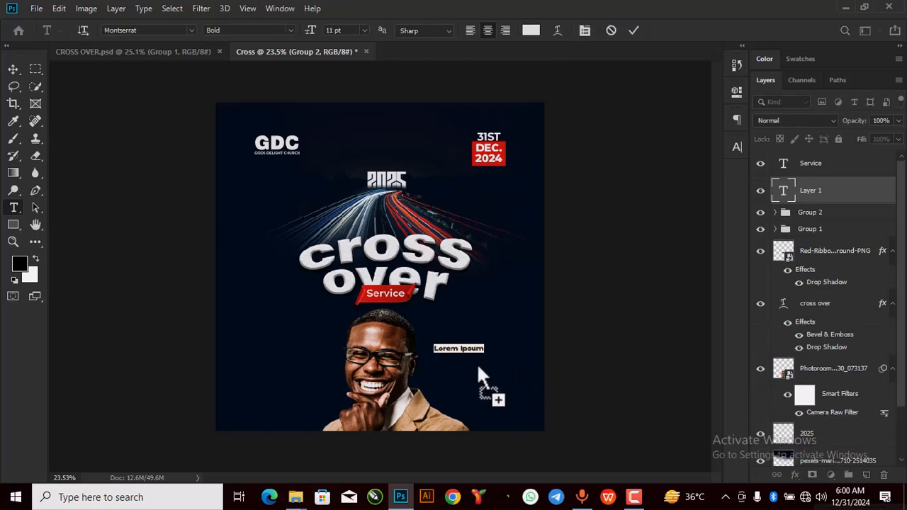
pyautogui.click(634, 30)
# Step: Duplicate the name line, move the copy below, and retype it with the pastor's other name
pyautogui.hotkey('ctrl', 'j')
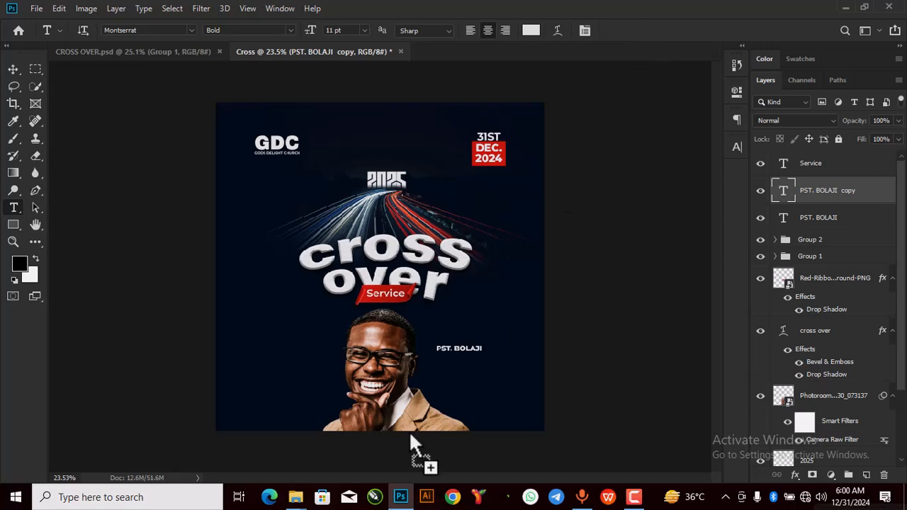
pyautogui.press('v')
pyautogui.moveTo(455, 360); pyautogui.dragTo(474, 374)
pyautogui.scroll(4, 473, 366)
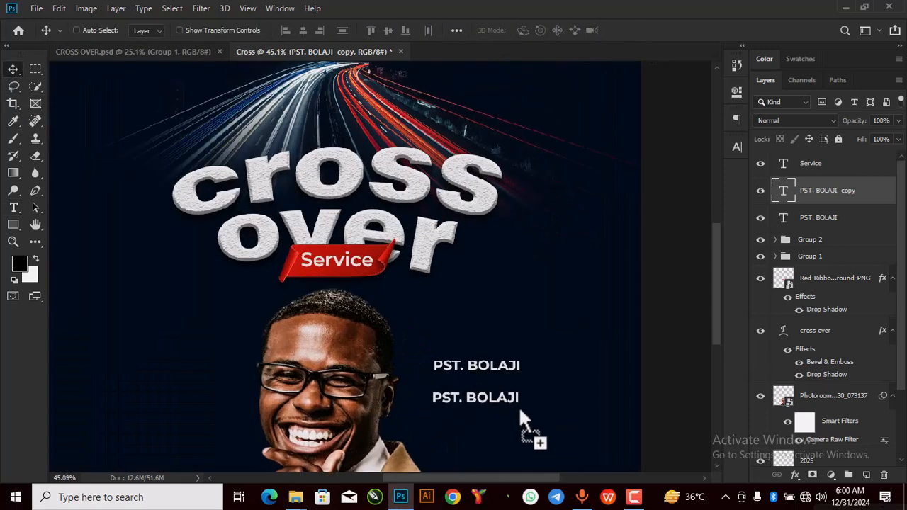
pyautogui.doubleClick(519, 398)
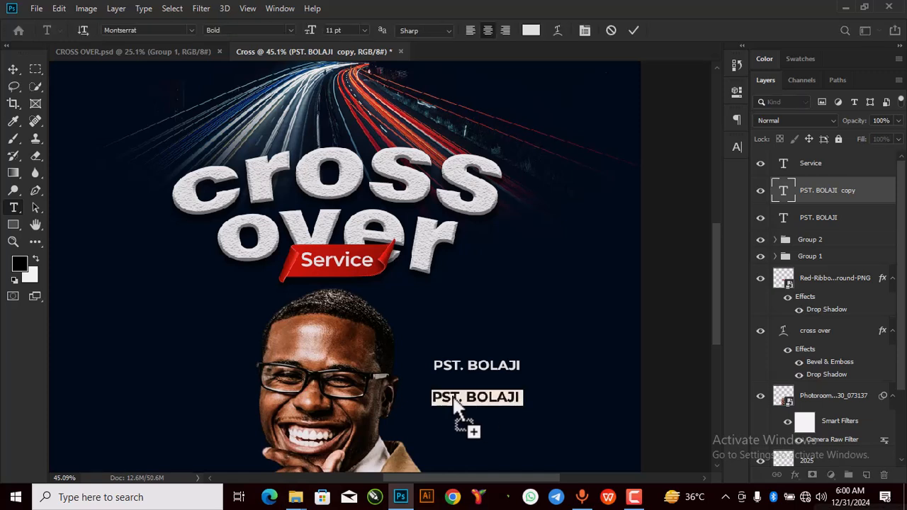
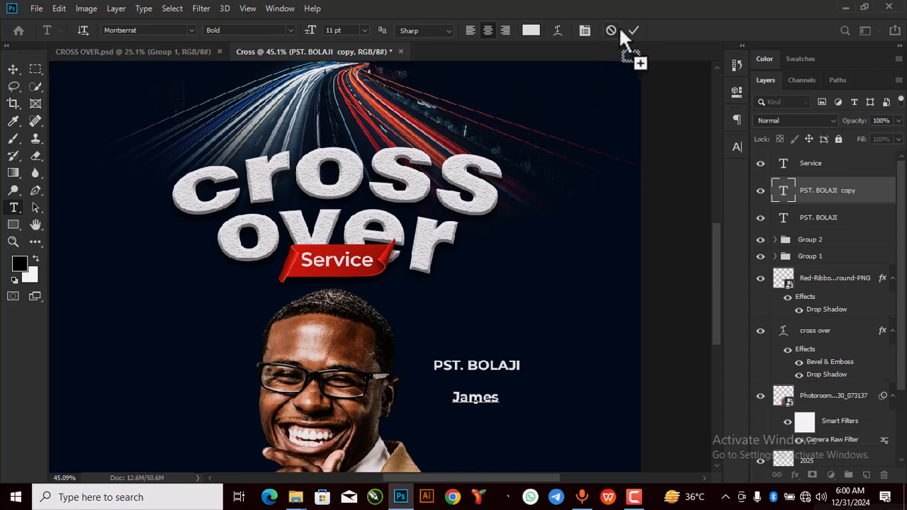
pyautogui.hotkey('ctrl', 'a')
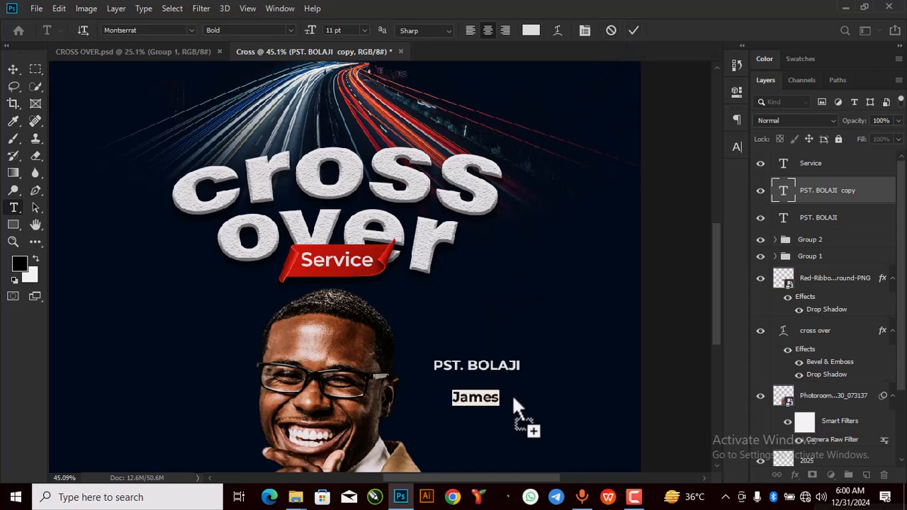
# Step: Set the second name line in the adelia script font
pyautogui.click(737, 94)
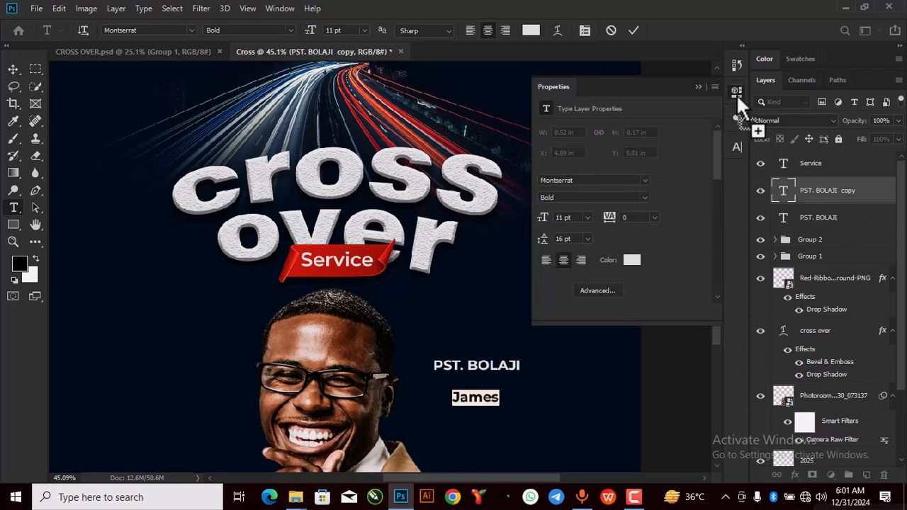
pyautogui.click(595, 180)
pyautogui.write('ADI')
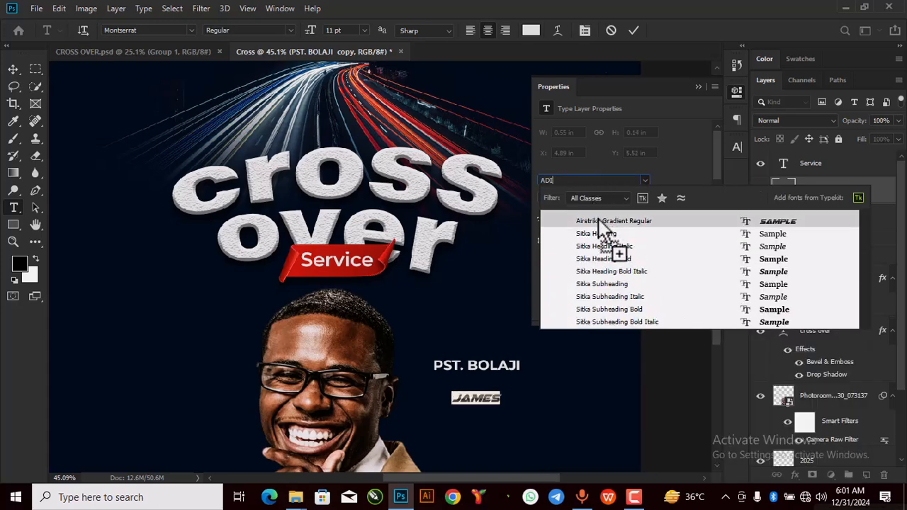
pyautogui.press('BackSpace')
pyautogui.write('E')
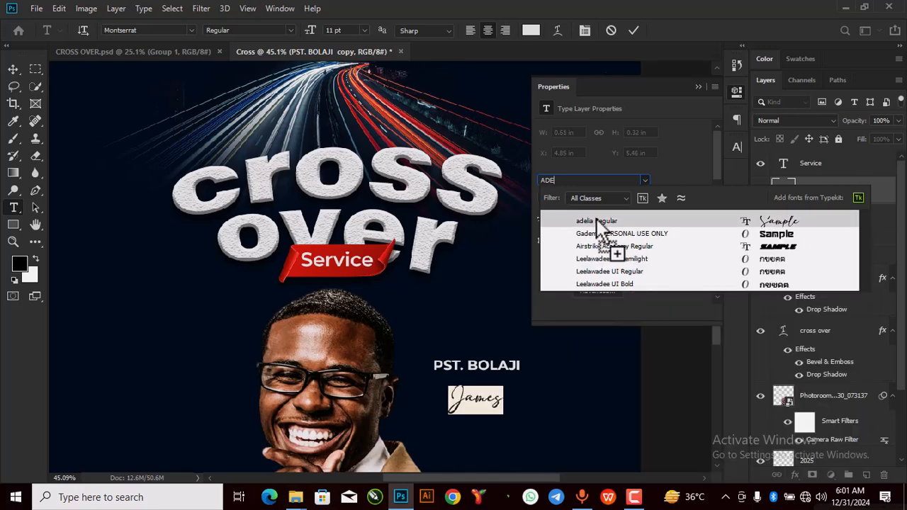
pyautogui.click(596, 222)
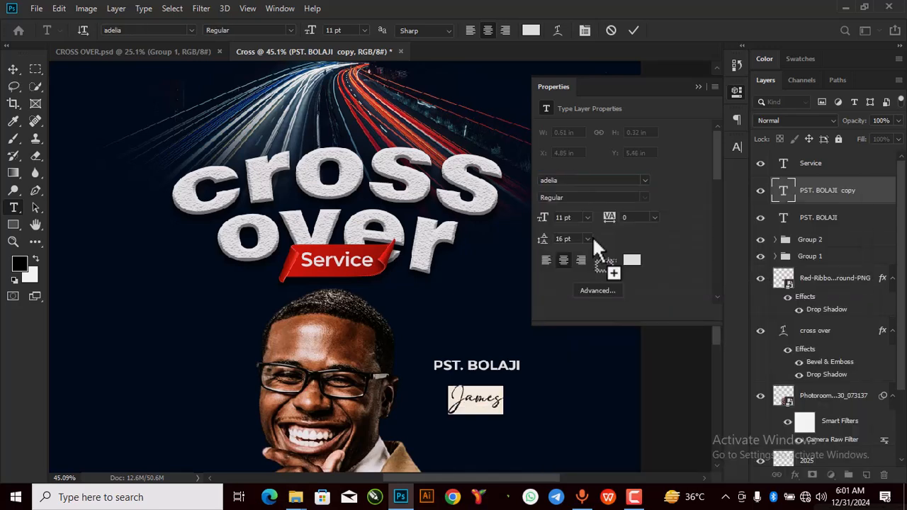
pyautogui.click(698, 87)
pyautogui.click(634, 29)
# Step: Scale the script name to 136% under the first line and group both as Group 3
pyautogui.press('v')
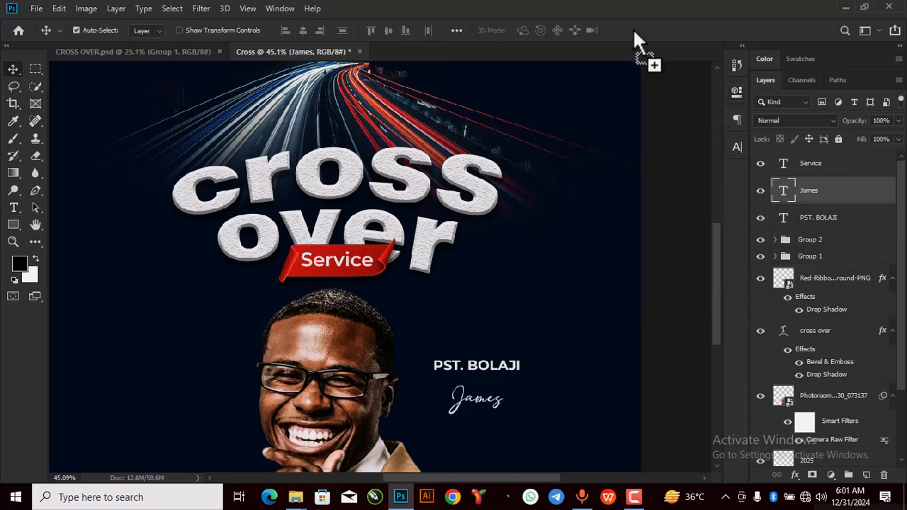
pyautogui.hotkey('ctrl', 't')
pyautogui.moveTo(503, 423); pyautogui.dragTo(481, 397)
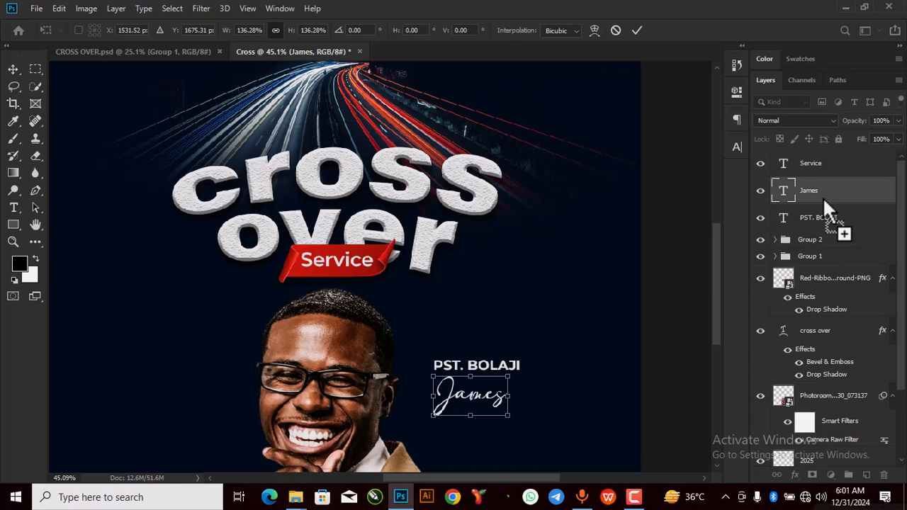
pyautogui.keyDown('ctrl'); pyautogui.click(815, 218); pyautogui.keyUp('ctrl')
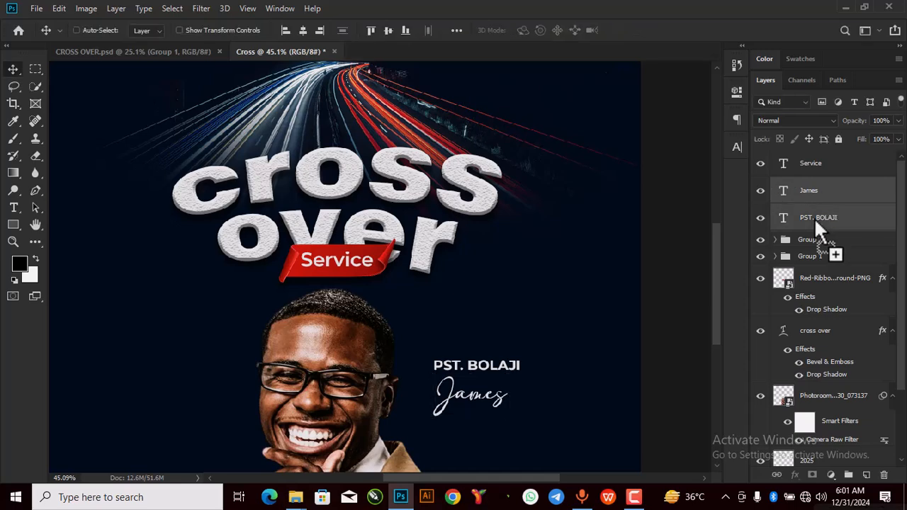
pyautogui.hotkey('ctrl', 'g')
pyautogui.hotkey('ctrl', '0')
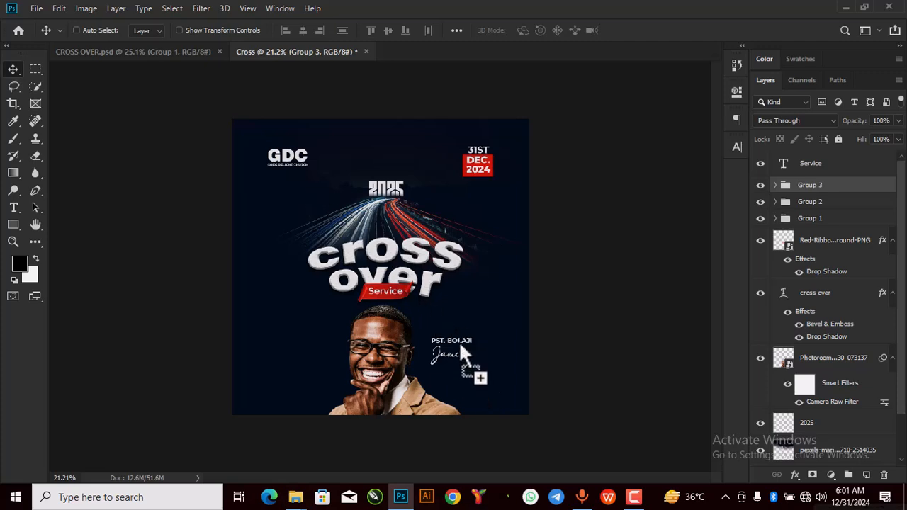
# Step: Nudge the name group and add a '9:00AM' line left of the title, checking the reference poster
pyautogui.moveTo(453, 356); pyautogui.dragTo(451, 359)
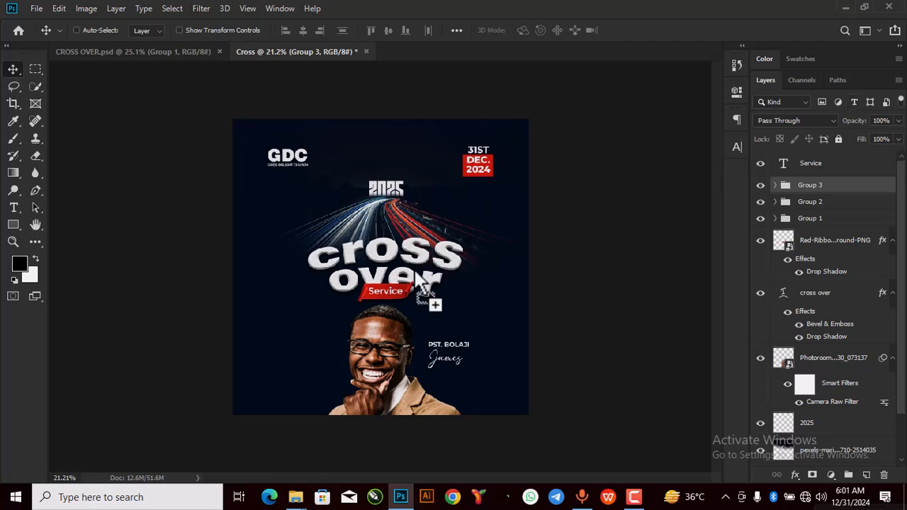
pyautogui.scroll(3, 420, 281)
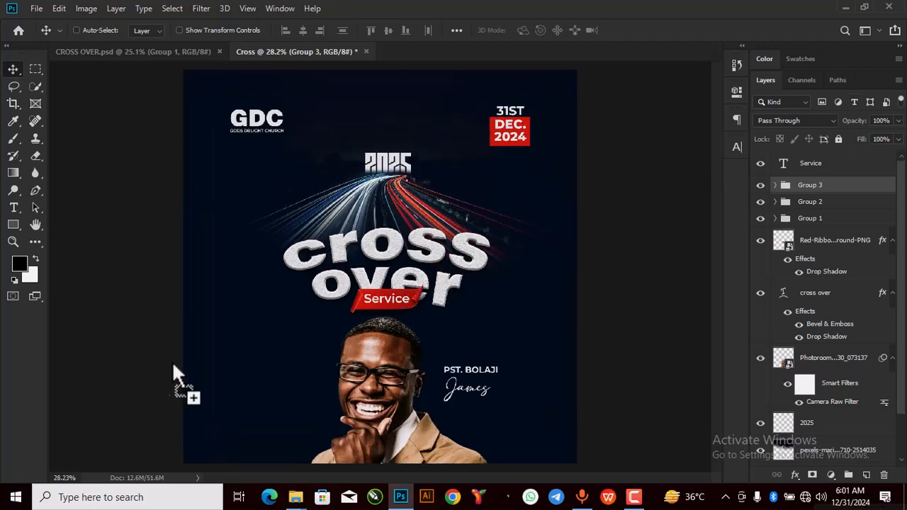
pyautogui.click(14, 207)
pyautogui.click(244, 245)
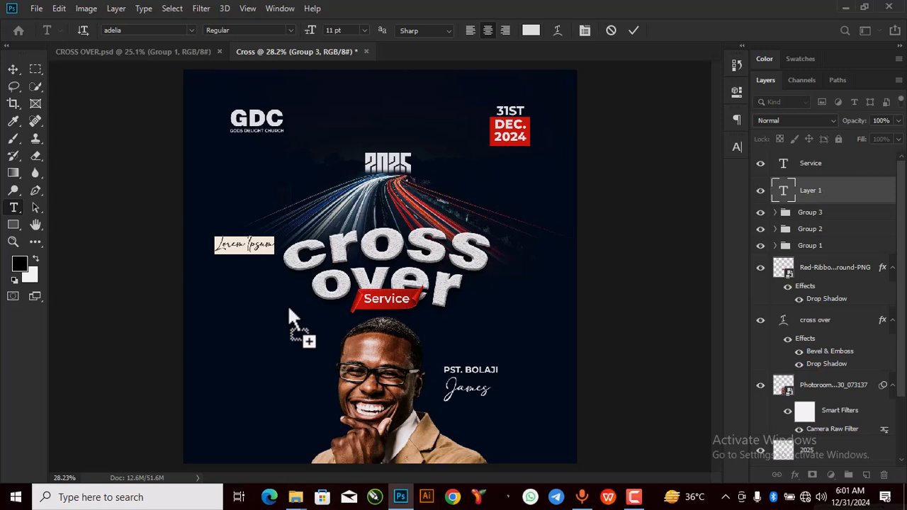
pyautogui.press('BackSpace')
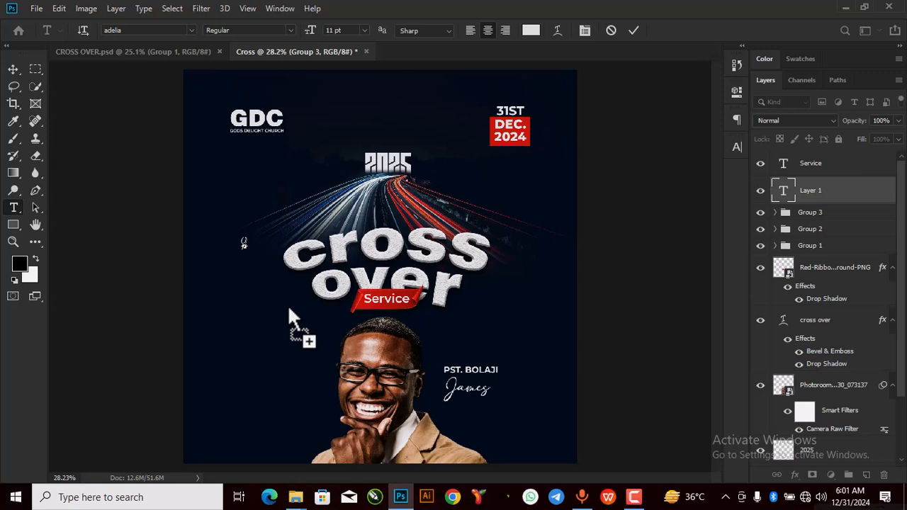
pyautogui.write('9:00AM')
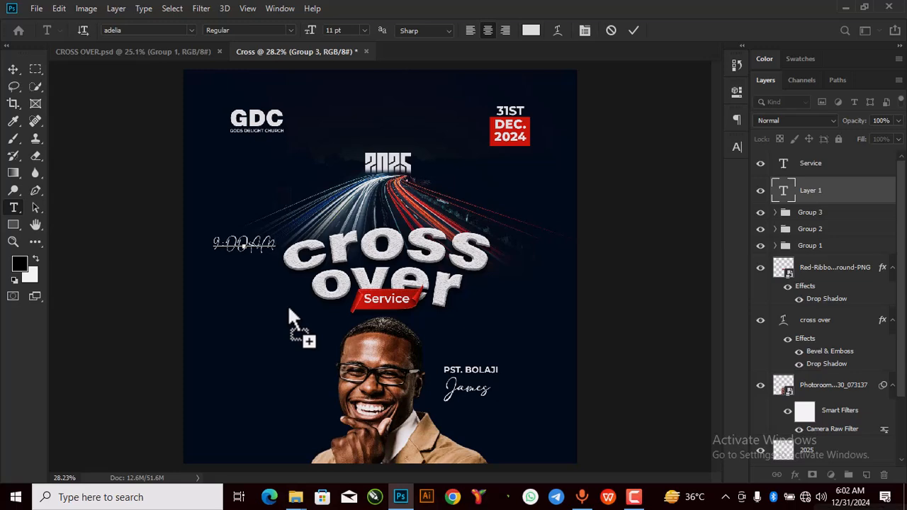
pyautogui.click(159, 52)
pyautogui.moveTo(161, 54); pyautogui.dragTo(304, 207)
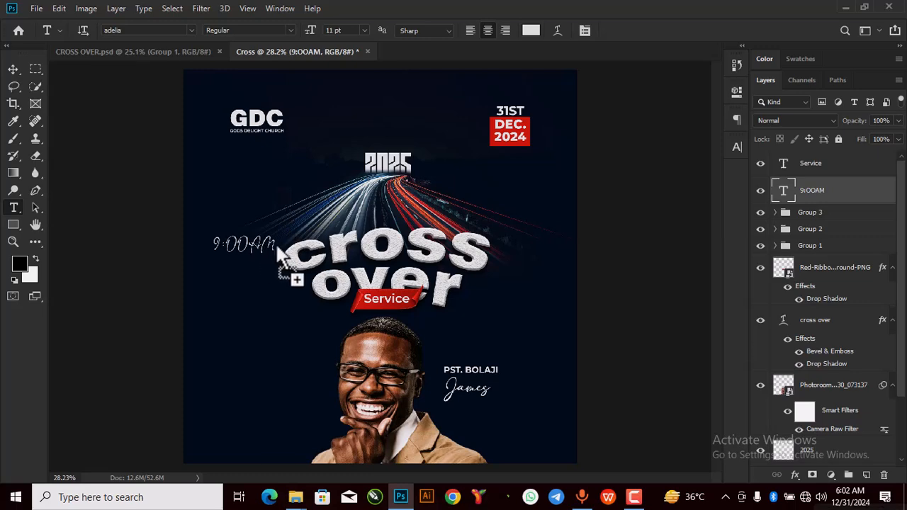
# Step: Set the 9:00AM text to Montserrat Bold
pyautogui.moveTo(282, 245); pyautogui.dragTo(214, 238)
pyautogui.click(737, 93)
pyautogui.click(589, 177)
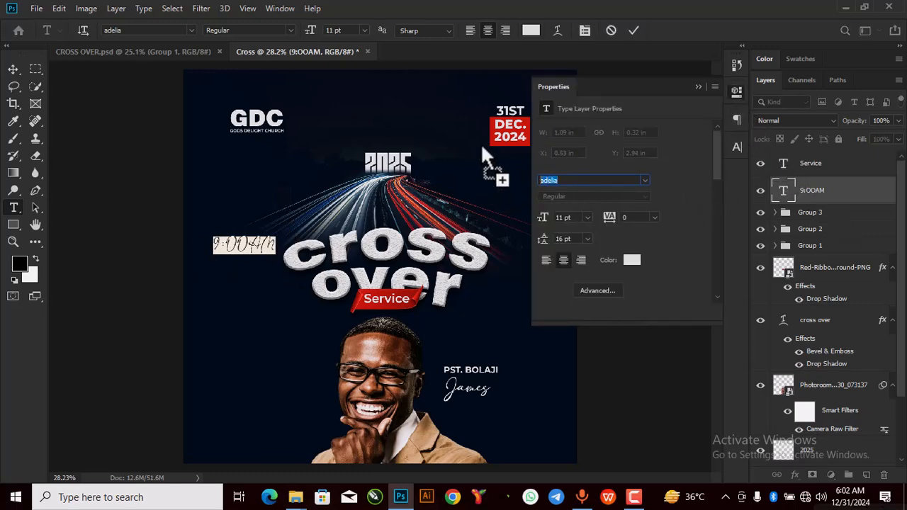
pyautogui.write('MONT')
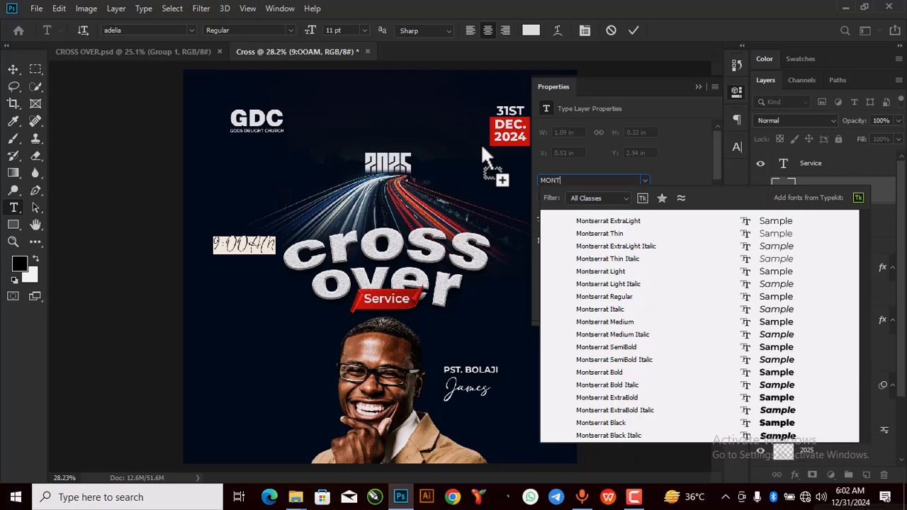
pyautogui.press('Return')
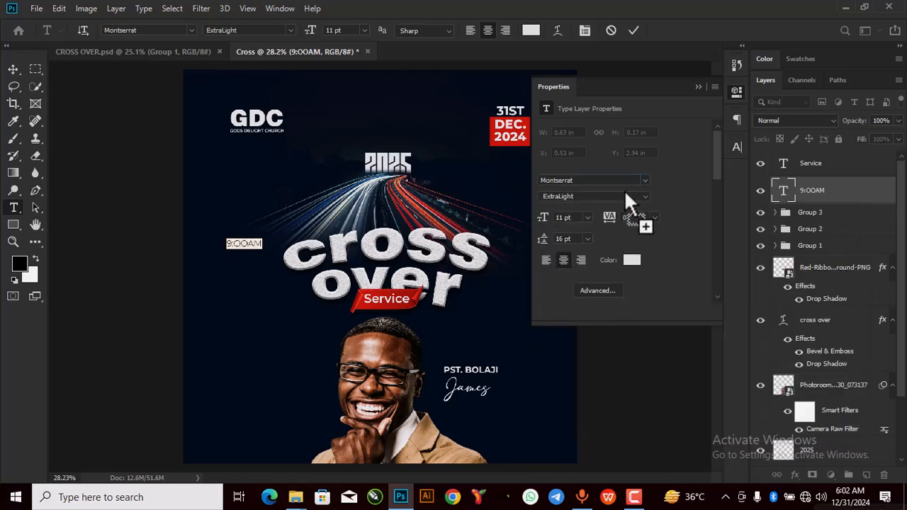
pyautogui.click(643, 197)
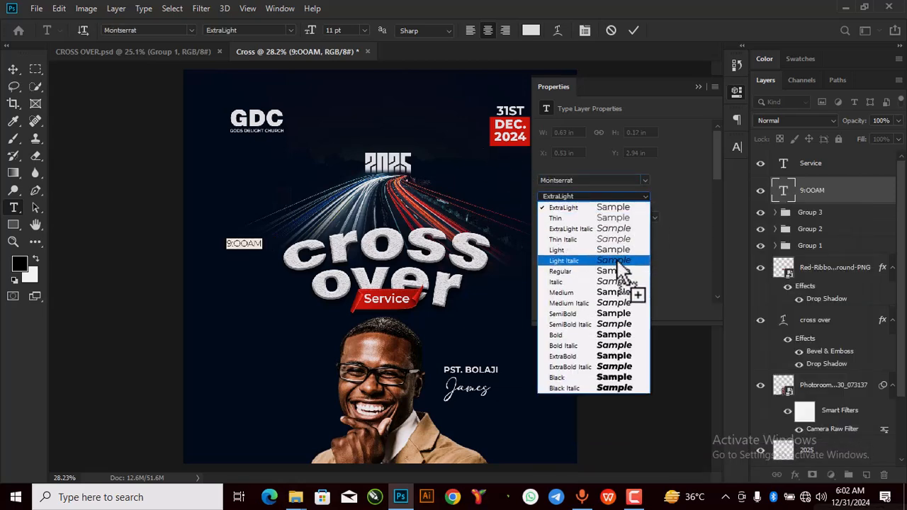
pyautogui.click(618, 336)
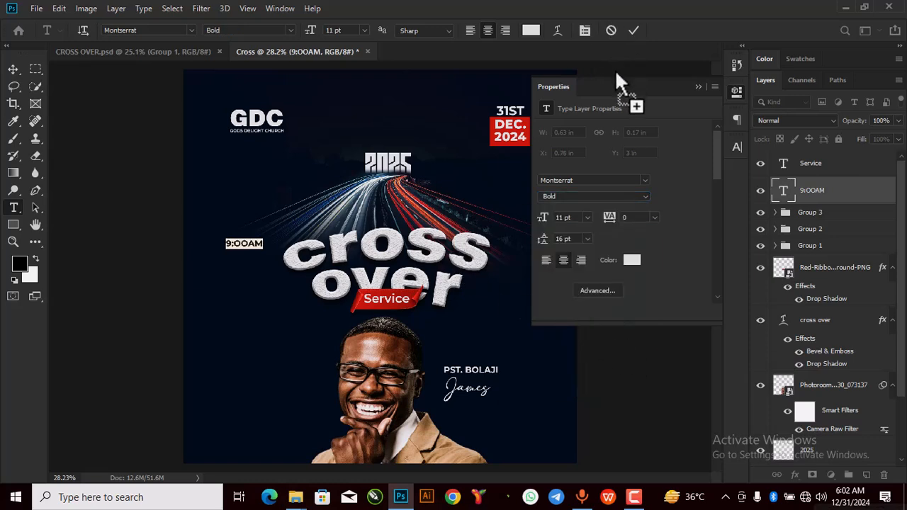
pyautogui.click(635, 29)
pyautogui.click(698, 88)
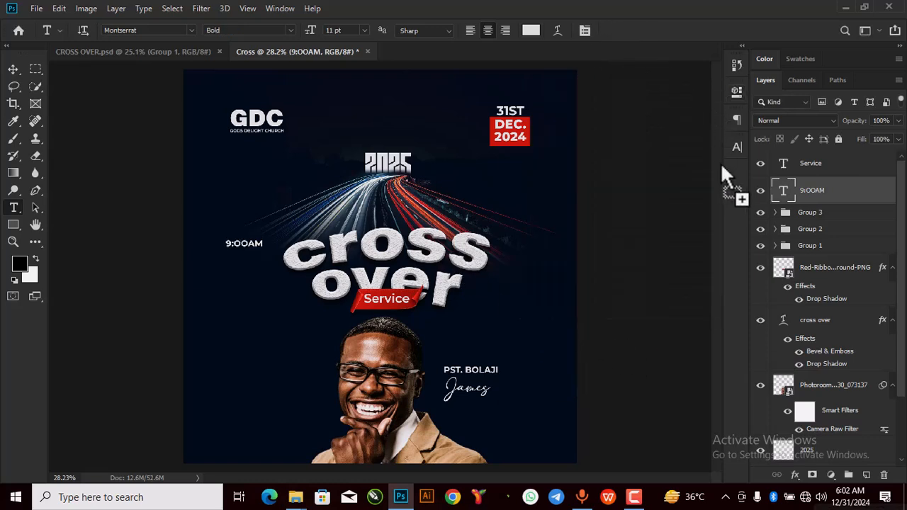
# Step: Enlarge 9:00AM to about 19.97 pt and place it left of the portrait below the title
pyautogui.hotkey('ctrl', 't')
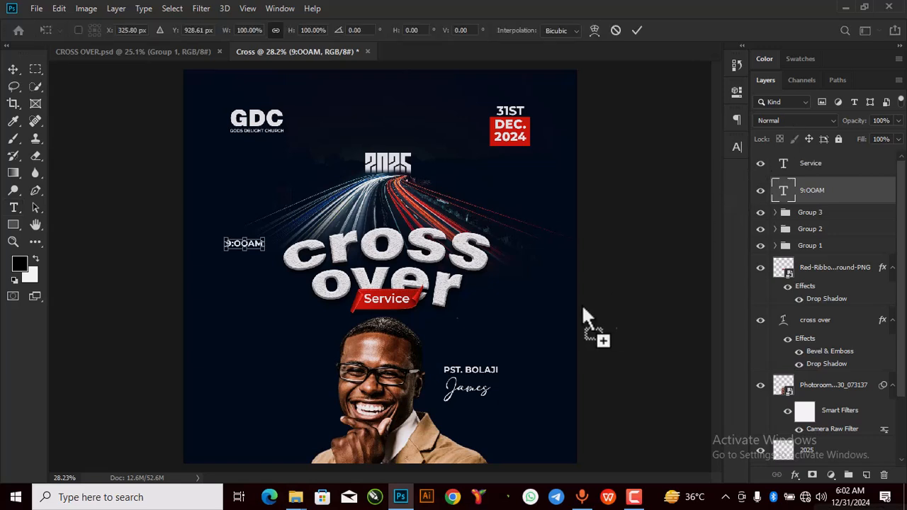
pyautogui.moveTo(265, 249); pyautogui.dragTo(291, 354)
pyautogui.click(638, 31)
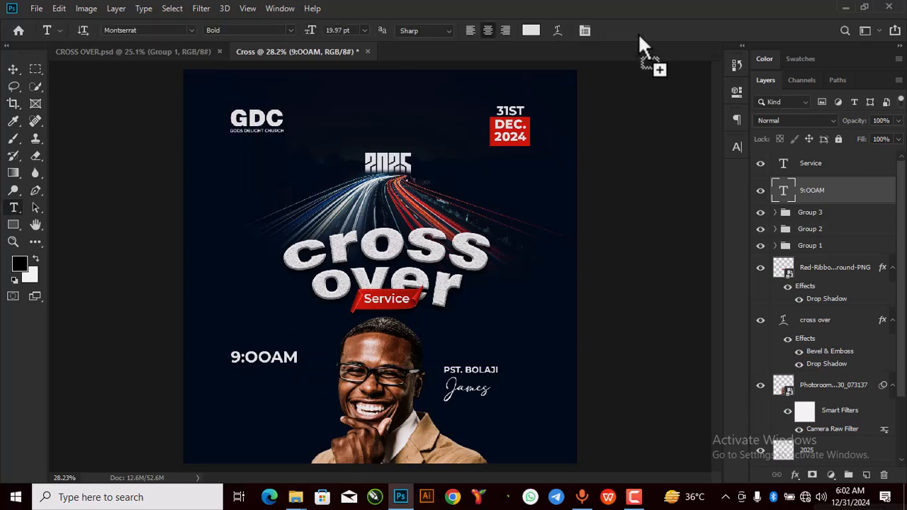
# Step: Duplicate the 9:00AM line and move the copy just below it
pyautogui.hotkey('ctrl', 'j')
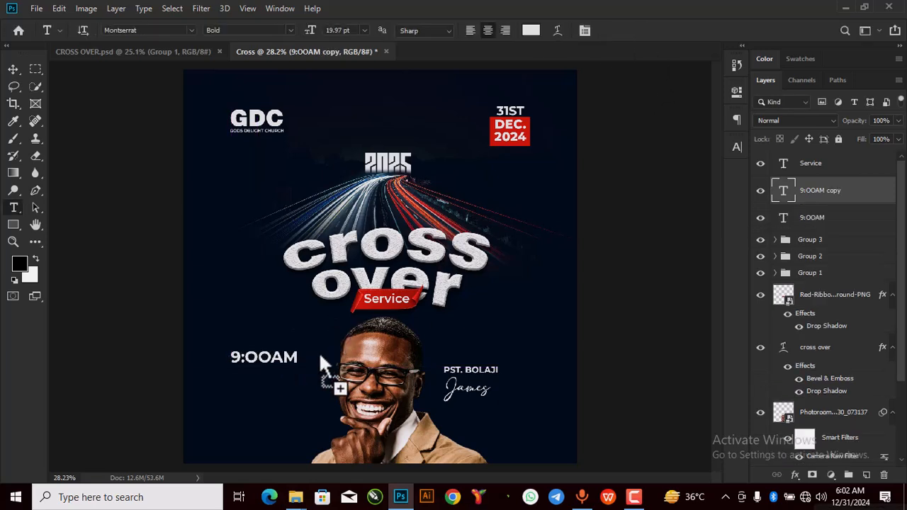
pyautogui.click(13, 68)
pyautogui.moveTo(290, 356); pyautogui.dragTo(294, 383)
# Step: Retype the copy as '@ Gods delight church' with 'Enugu' on a second line
pyautogui.doubleClick(297, 382)
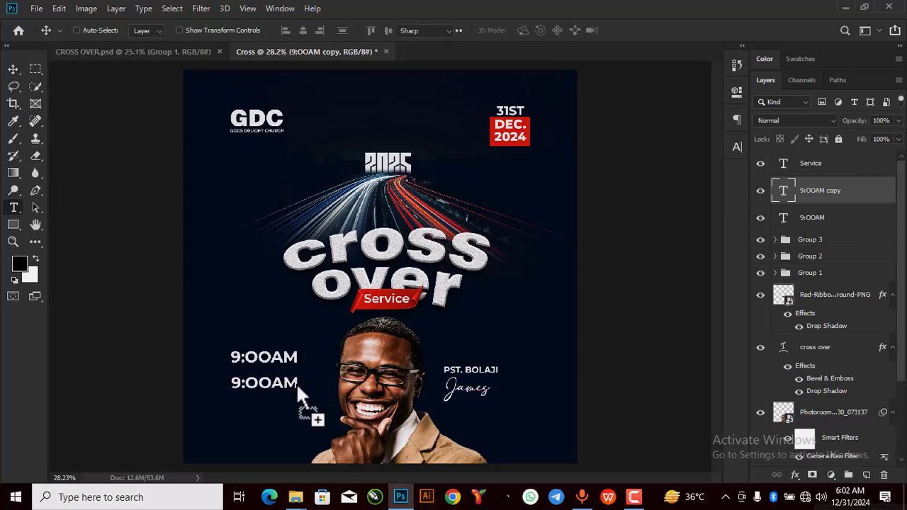
pyautogui.write('@')
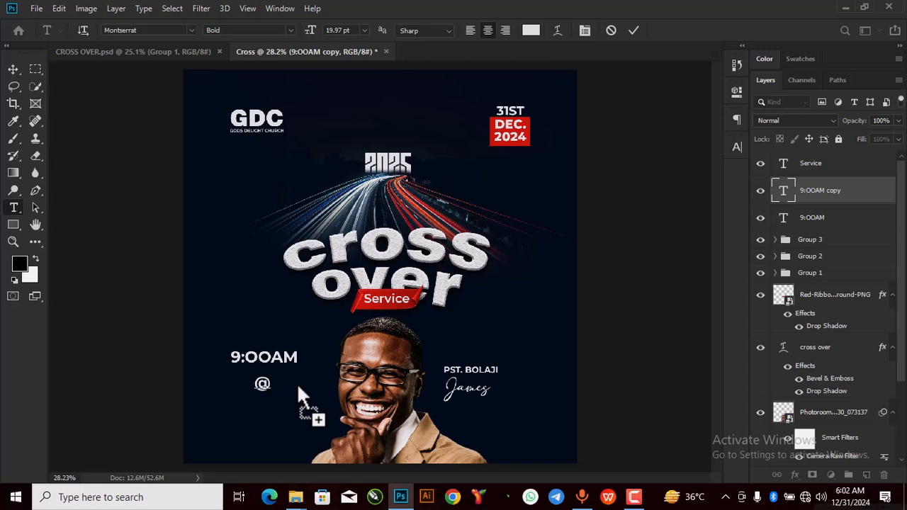
pyautogui.write(' g')
pyautogui.press('BackSpace')
pyautogui.write('God')
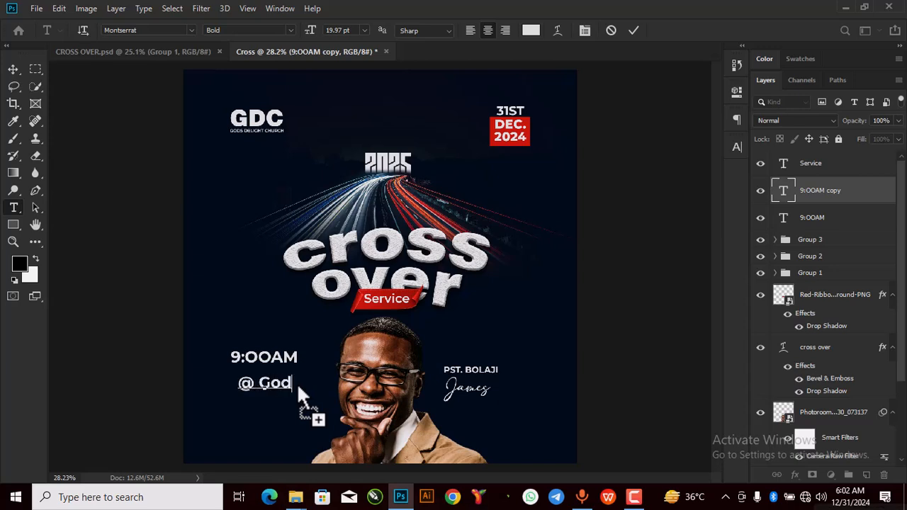
pyautogui.write('s ')
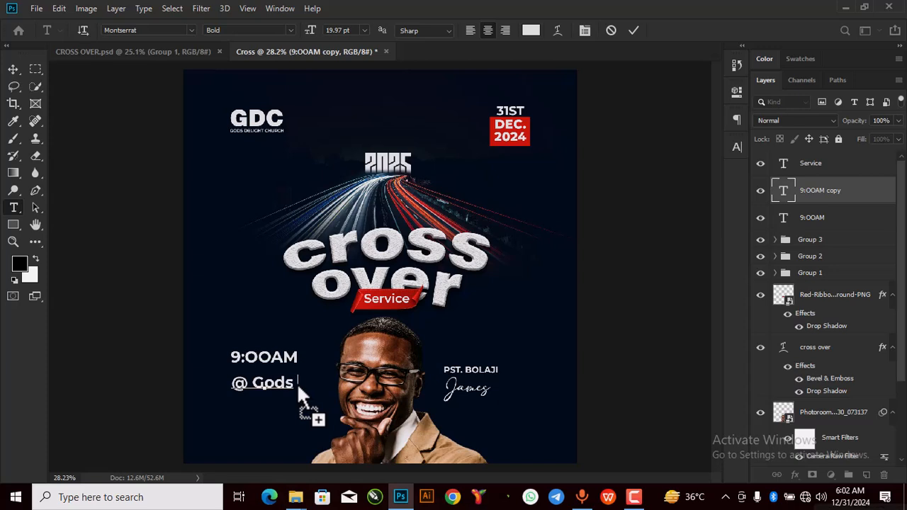
pyautogui.write('deli')
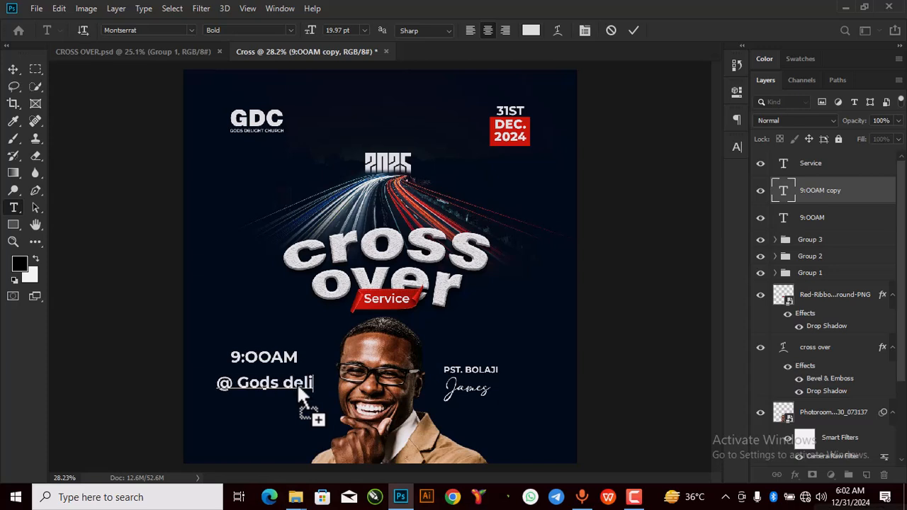
pyautogui.write('ght c')
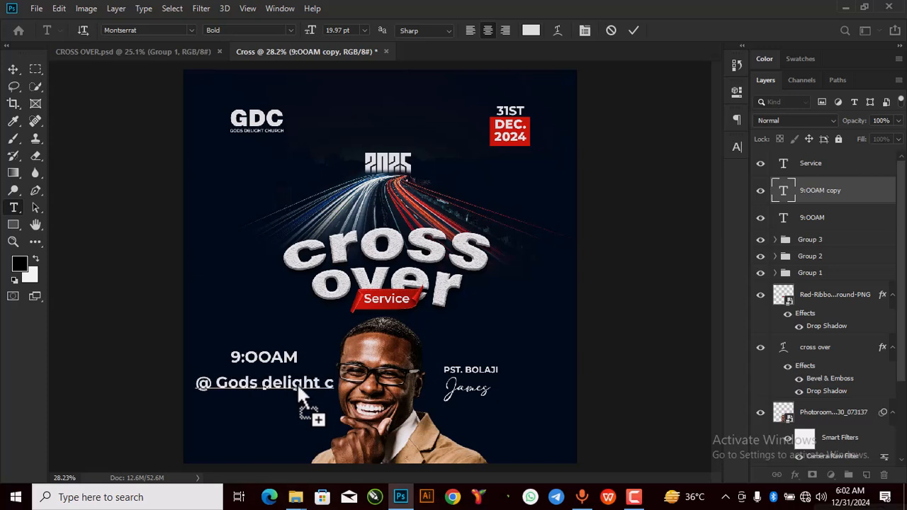
pyautogui.write('hurch')
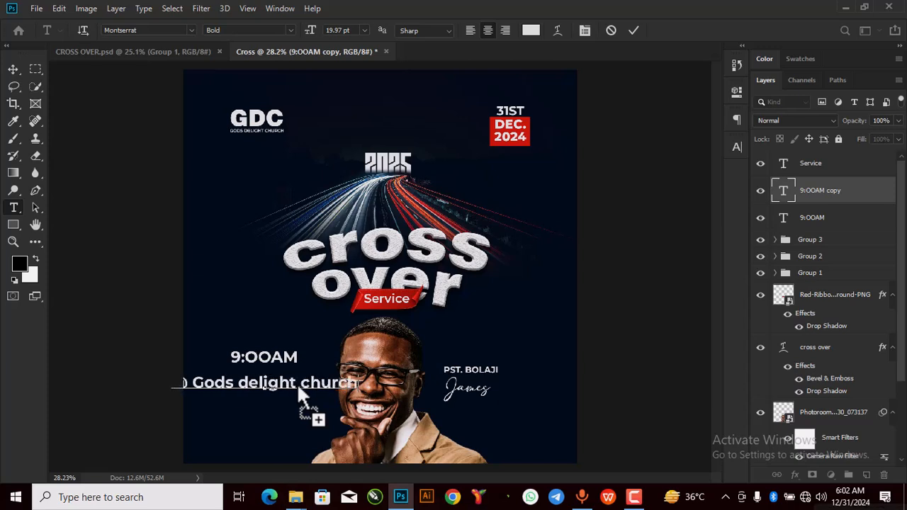
pyautogui.press('Return')
pyautogui.write('Enugu')
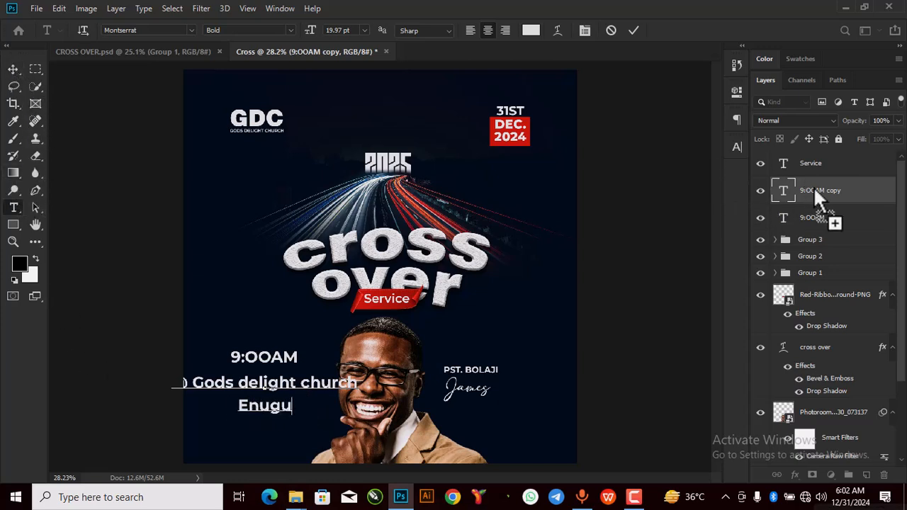
pyautogui.doubleClick(784, 186)
# Step: Compare Montserrat weights on the venue text and commit it in SemiBold
pyautogui.moveTo(780, 169); pyautogui.dragTo(740, 99)
pyautogui.click(738, 95)
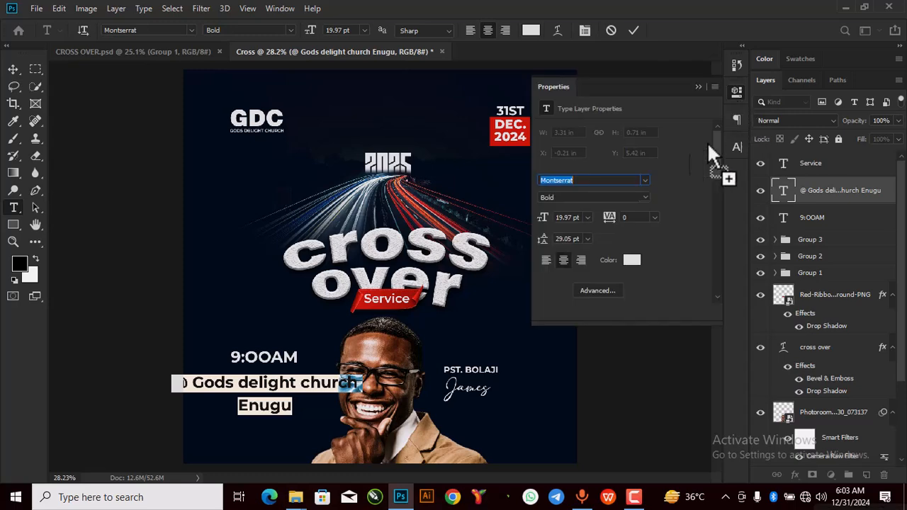
pyautogui.click(645, 180)
pyautogui.click(613, 198)
pyautogui.click(679, 174)
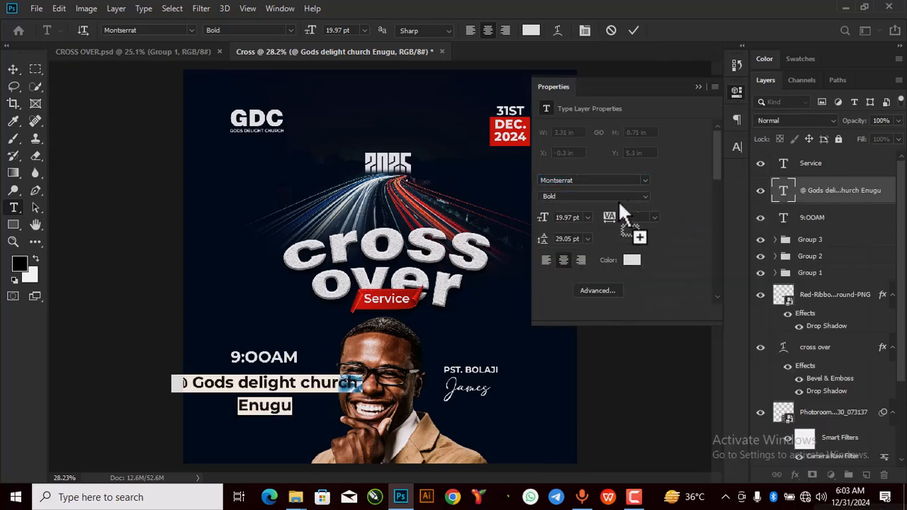
pyautogui.click(645, 196)
pyautogui.click(602, 324)
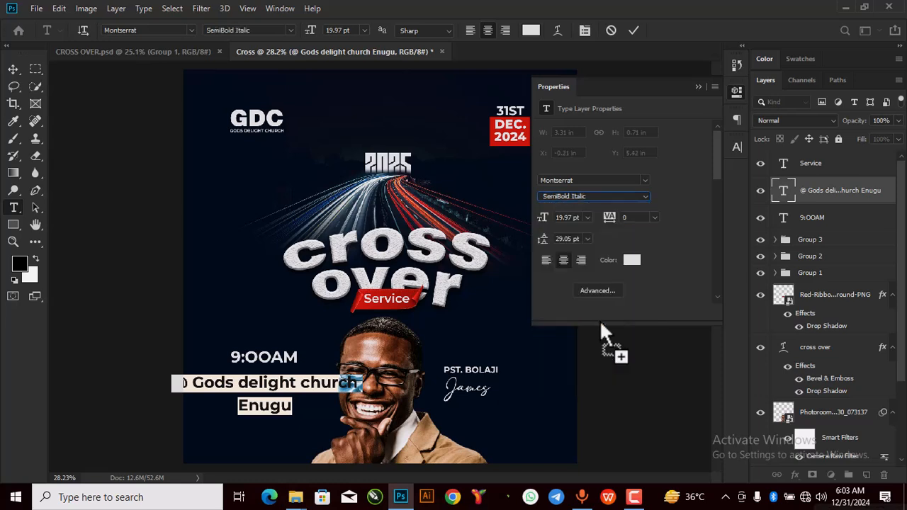
pyautogui.click(645, 197)
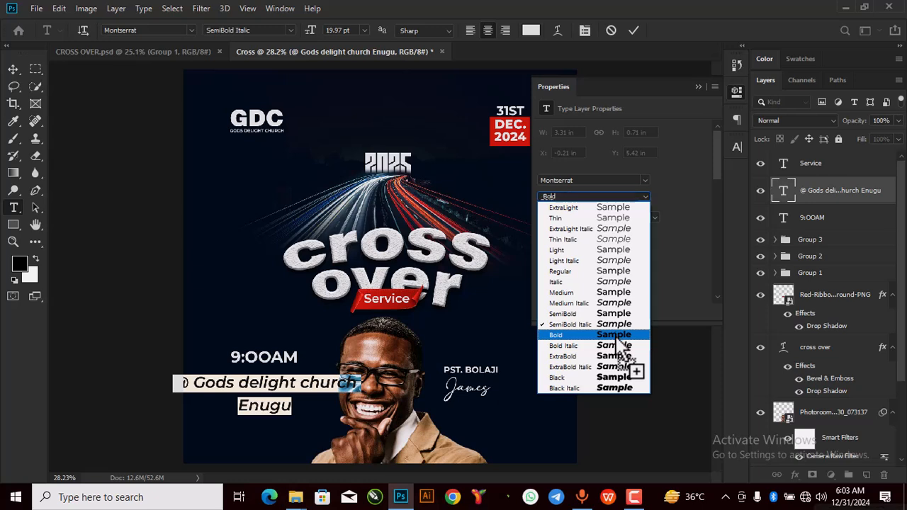
pyautogui.click(616, 333)
pyautogui.click(643, 197)
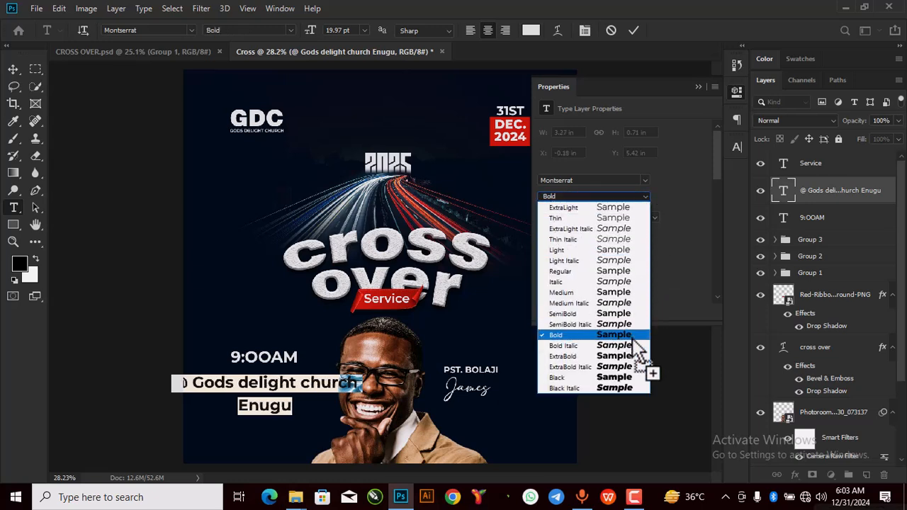
pyautogui.click(624, 314)
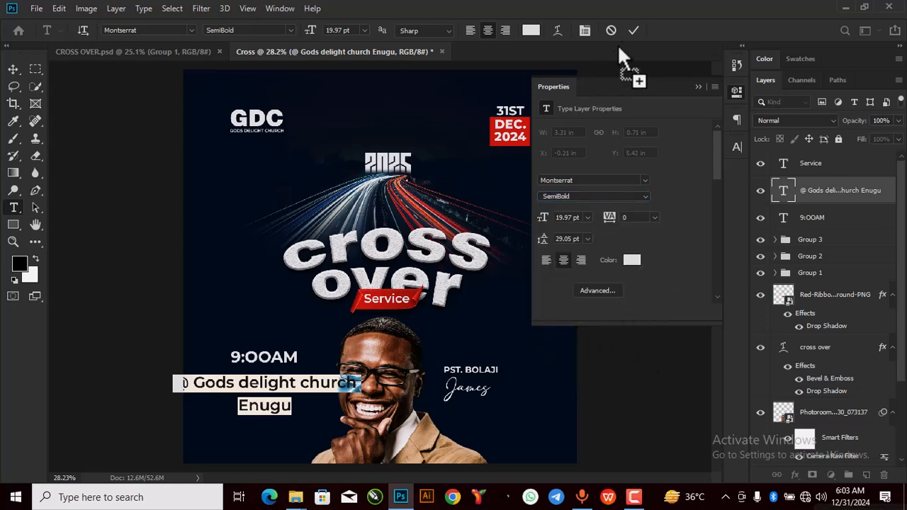
pyautogui.click(631, 29)
# Step: Open the red ribbon smart object's contents, then close it to return to the poster
pyautogui.press('v')
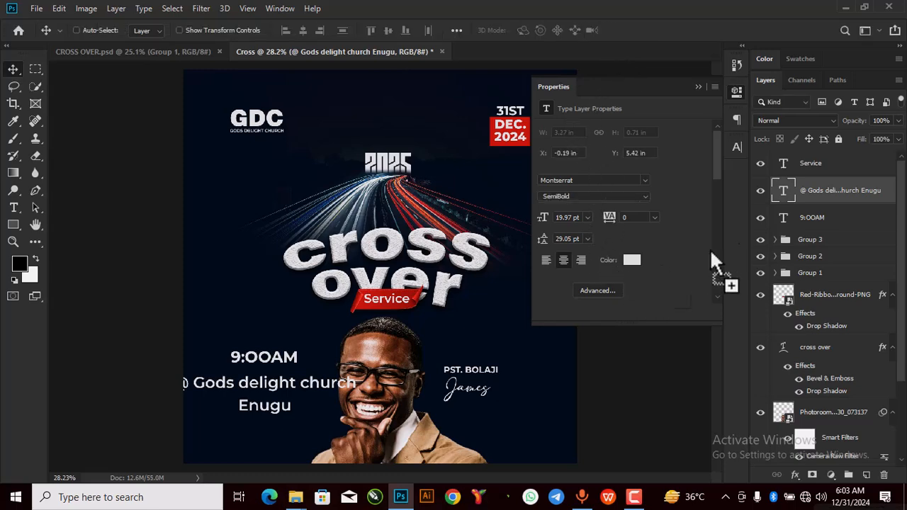
pyautogui.click(781, 296)
pyautogui.doubleClick(780, 294)
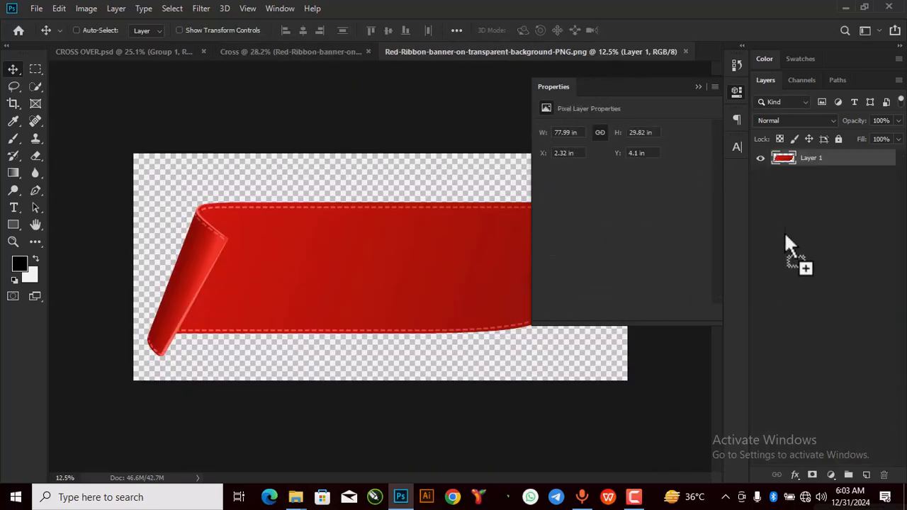
pyautogui.click(686, 51)
pyautogui.moveTo(789, 265); pyautogui.dragTo(792, 191)
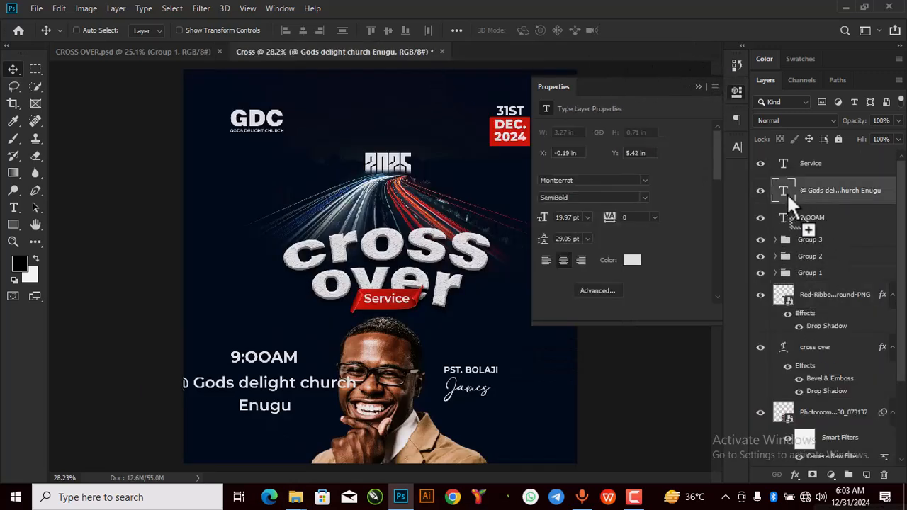
# Step: Left-align the venue text and rewrite it as '@ Gods delight / Church, Enugu'
pyautogui.doubleClick(784, 192)
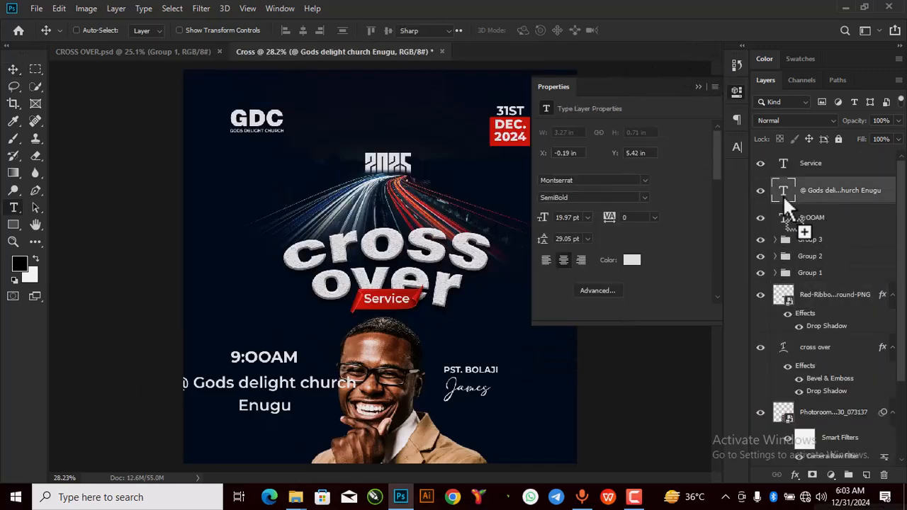
pyautogui.click(545, 261)
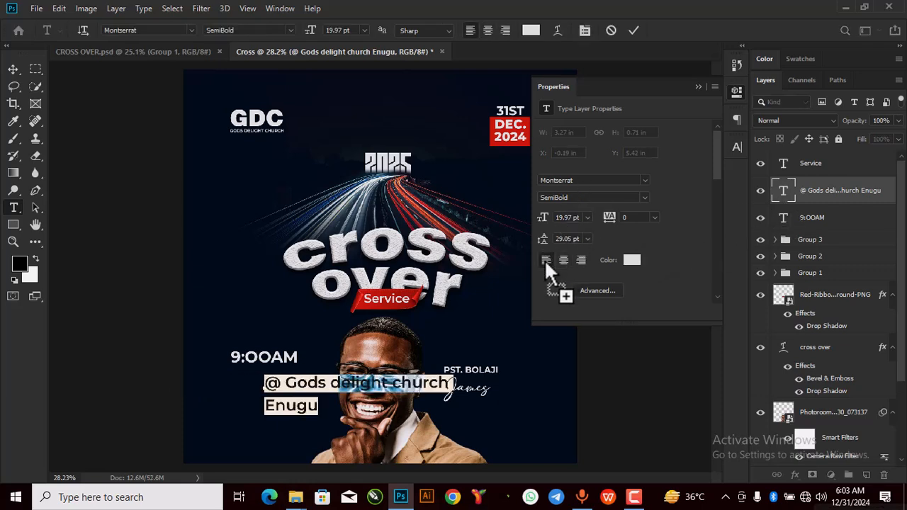
pyautogui.click(396, 388)
pyautogui.press('Return')
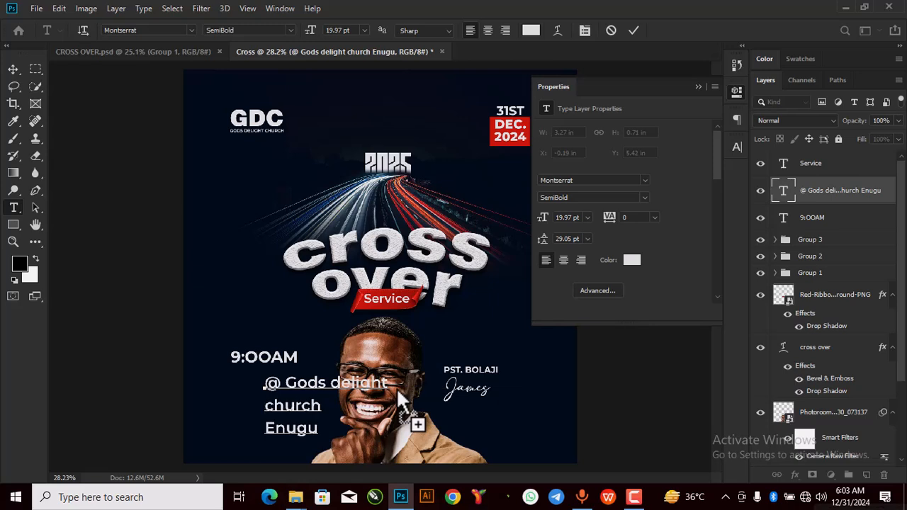
pyautogui.press('Left')
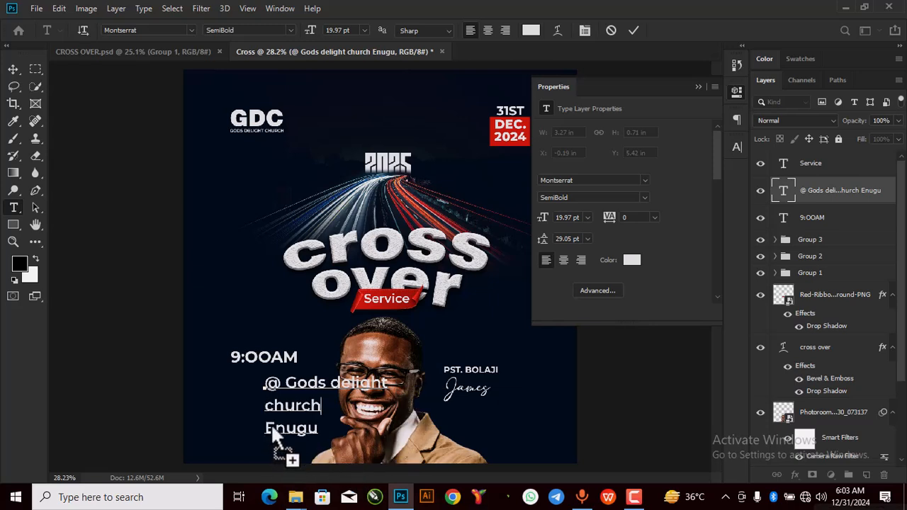
pyautogui.press('Delete')
pyautogui.press('Left')
pyautogui.press('Delete')
pyautogui.write(',')
pyautogui.click(271, 402)
pyautogui.write('\\')
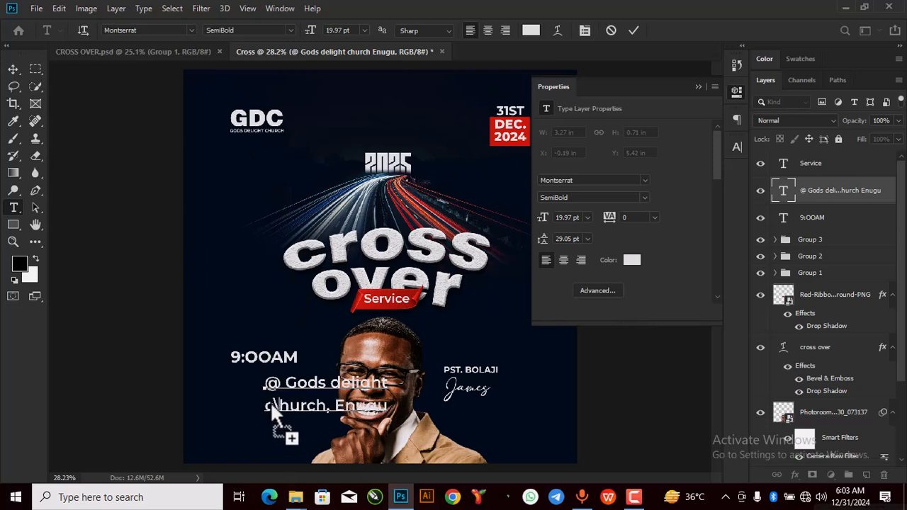
pyautogui.press('BackSpace')
pyautogui.press('BackSpace')
pyautogui.write('C')
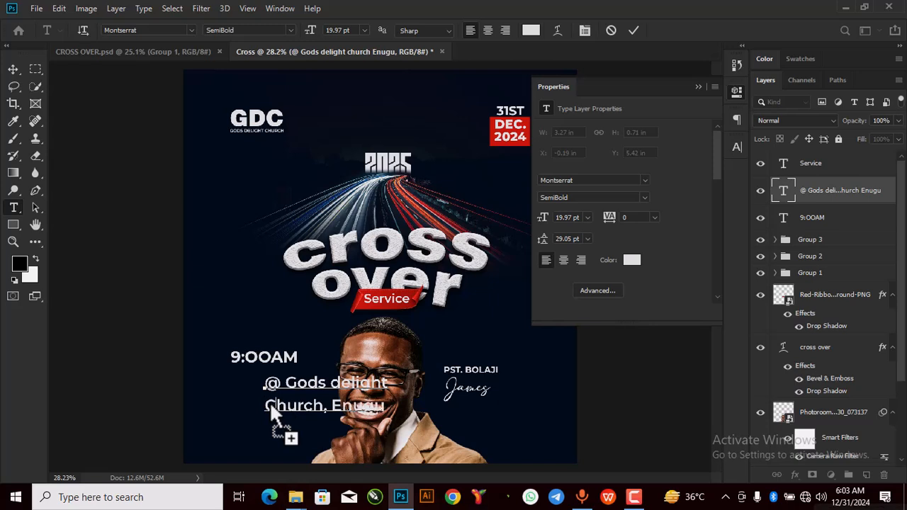
pyautogui.click(634, 30)
# Step: Scale the venue text down to 62.87% and tuck it directly beneath 9:00AM
pyautogui.press('v')
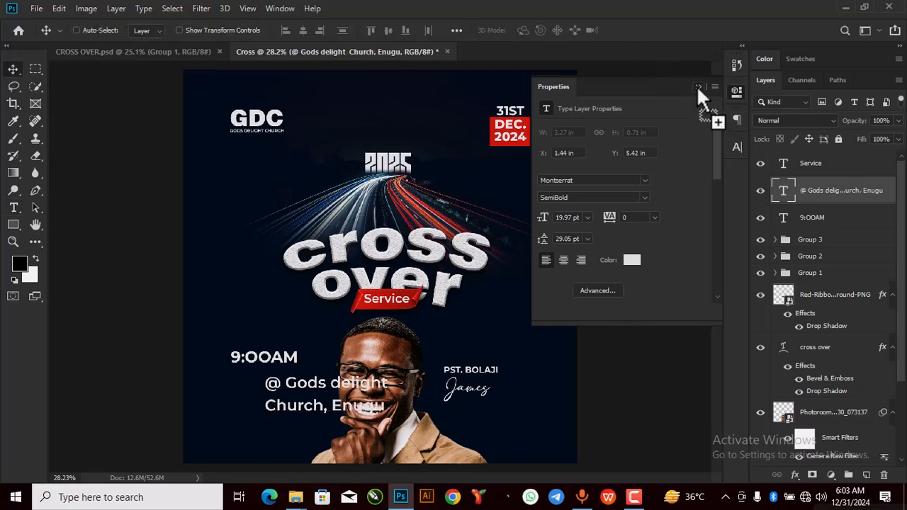
pyautogui.click(698, 87)
pyautogui.hotkey('ctrl', 't')
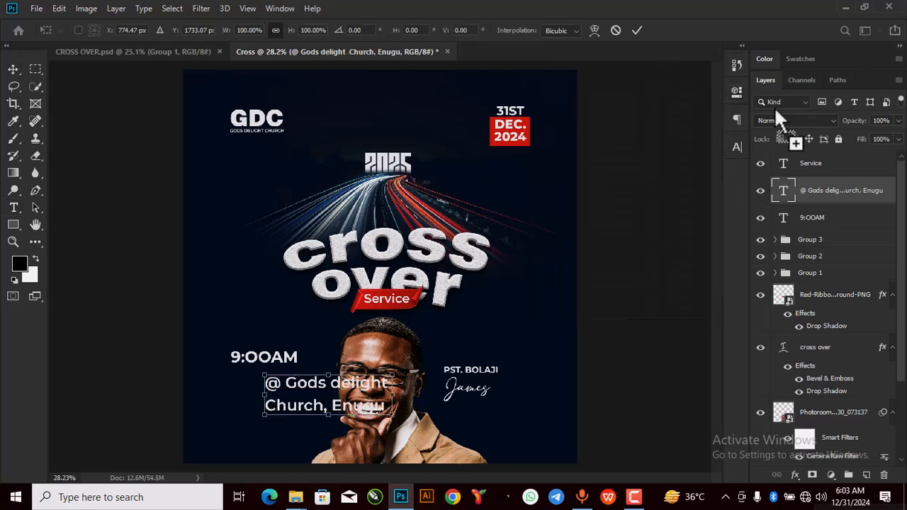
pyautogui.moveTo(390, 417); pyautogui.dragTo(301, 375)
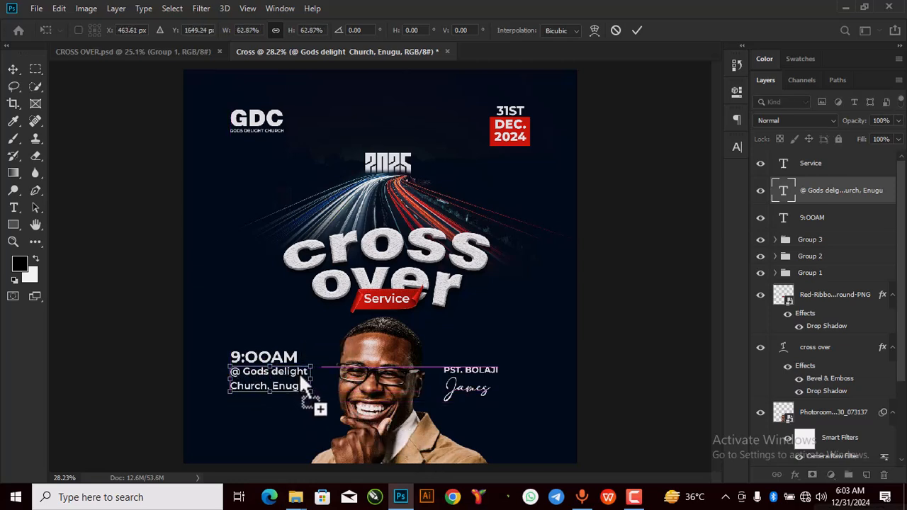
pyautogui.click(637, 30)
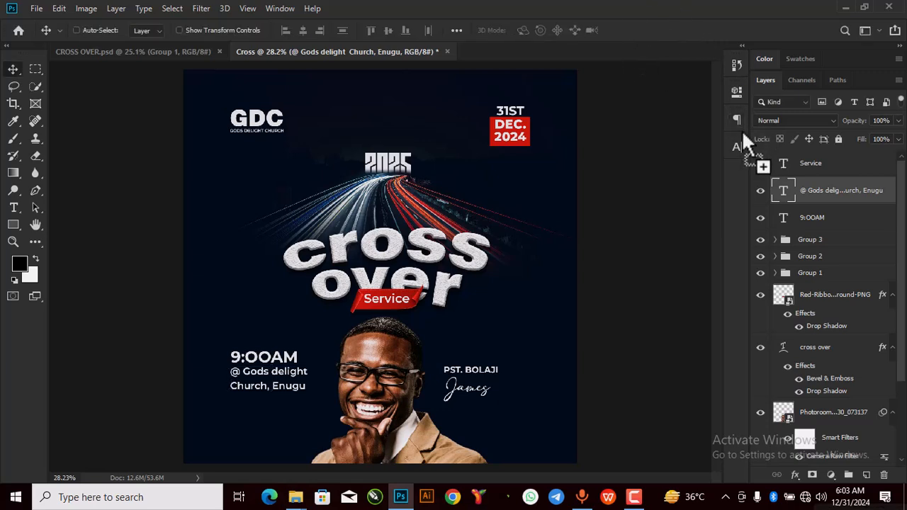
# Step: Restyle the venue text as Montserrat Medium with 16 pt leading and commit the edit
pyautogui.doubleClick(781, 193)
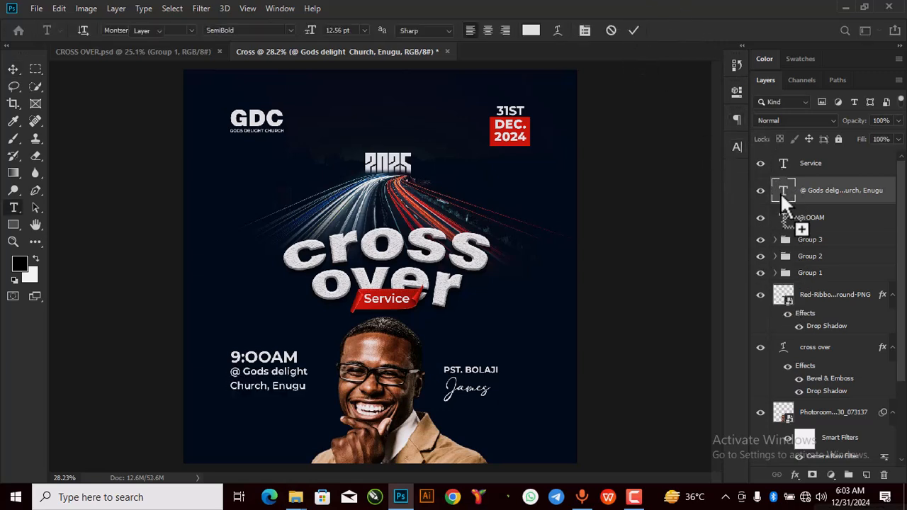
pyautogui.click(738, 92)
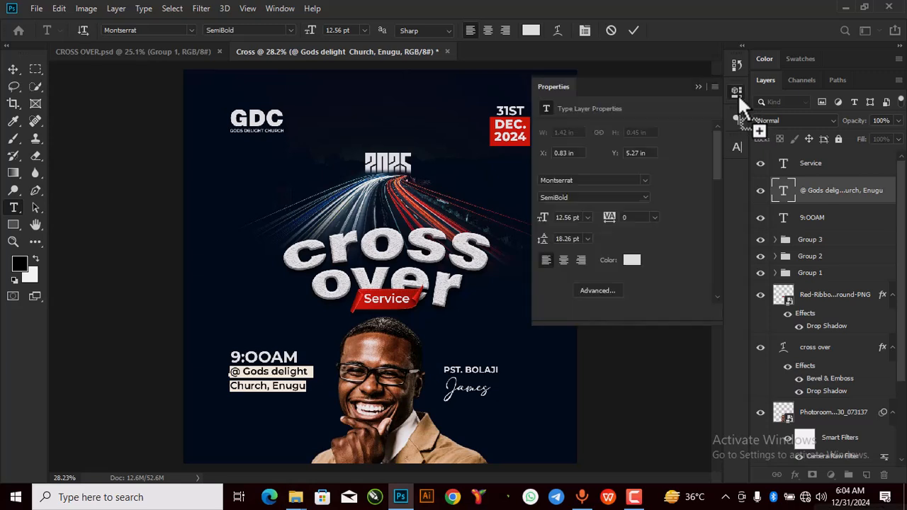
pyautogui.click(588, 239)
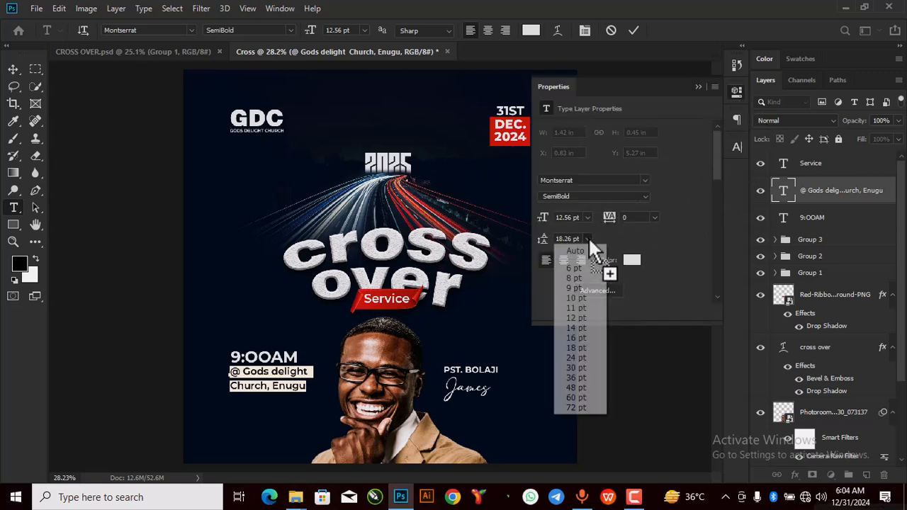
pyautogui.click(580, 338)
pyautogui.click(644, 197)
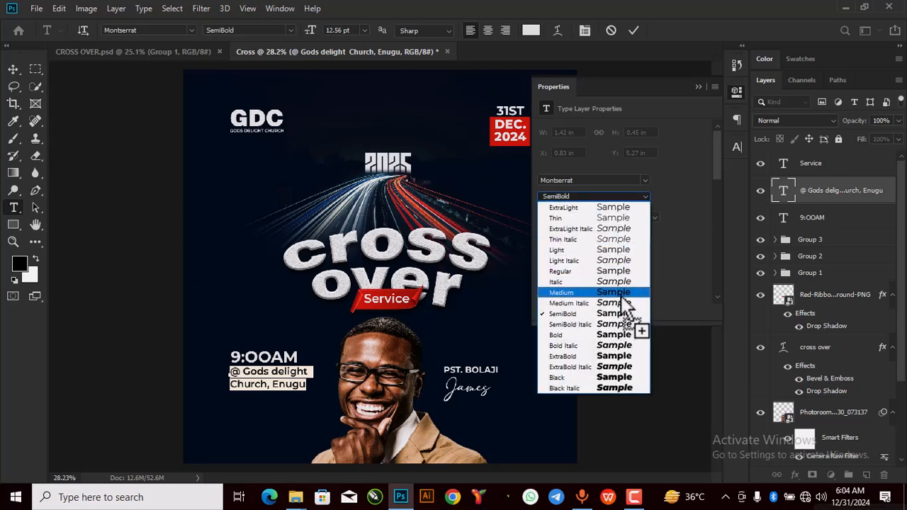
pyautogui.click(622, 294)
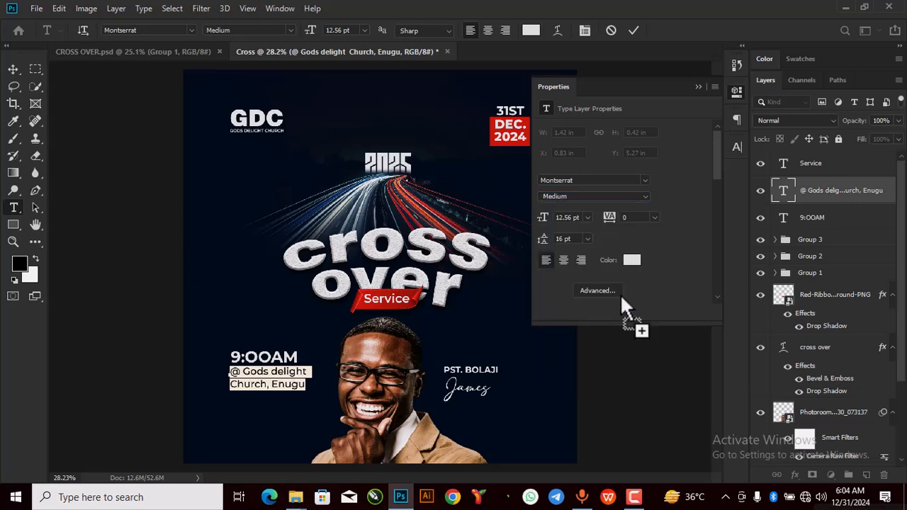
pyautogui.click(697, 84)
pyautogui.click(634, 30)
pyautogui.press('v')
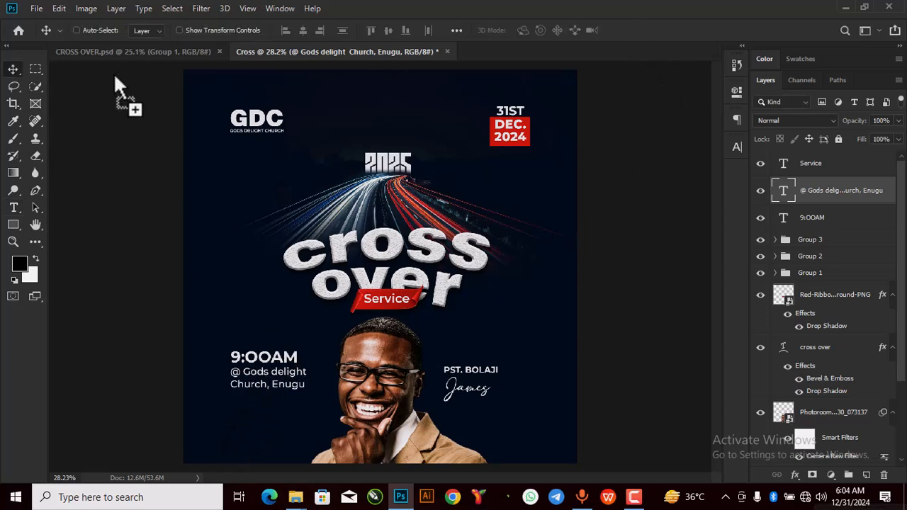
pyautogui.click(176, 51)
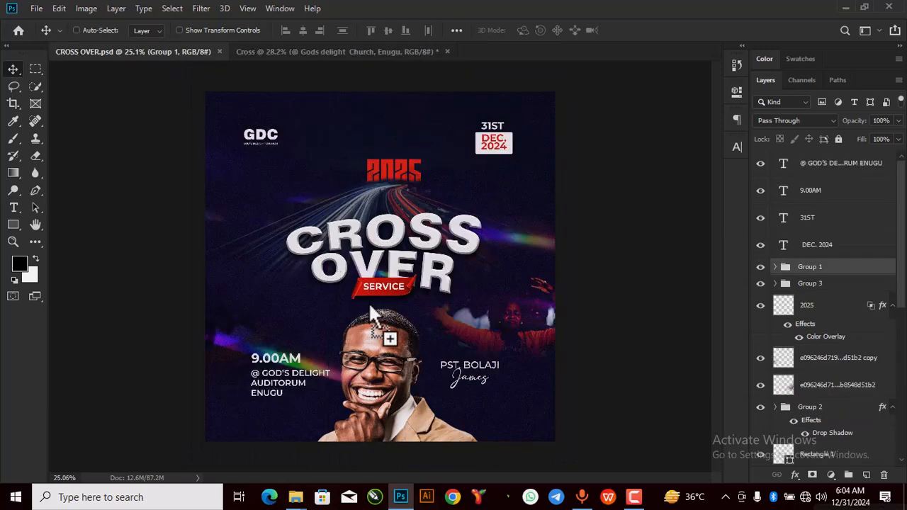
pyautogui.moveTo(397, 316); pyautogui.dragTo(515, 70)
# Step: Place the crowd photo at about 50% scale over the poster's right side
pyautogui.moveTo(332, 112); pyautogui.dragTo(516, 270)
pyautogui.moveTo(454, 289); pyautogui.dragTo(598, 263)
pyautogui.moveTo(506, 257); pyautogui.dragTo(554, 276)
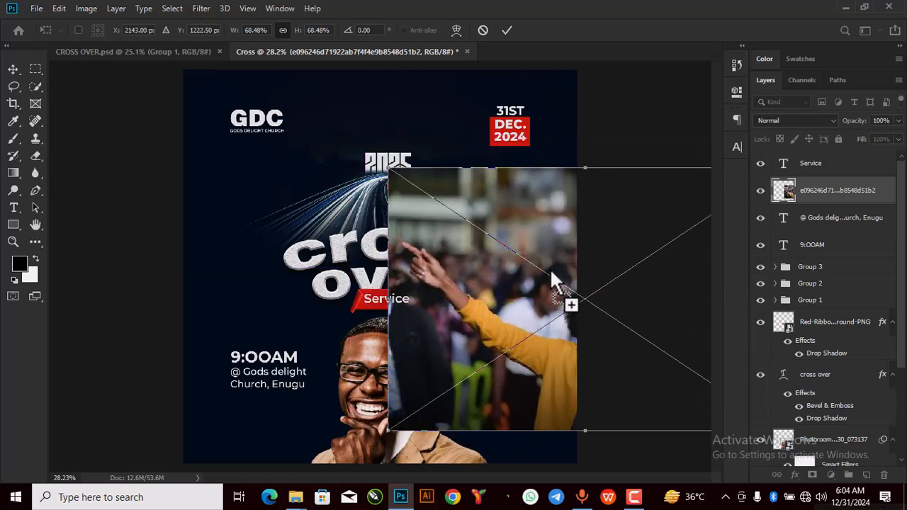
pyautogui.moveTo(387, 170); pyautogui.dragTo(494, 240)
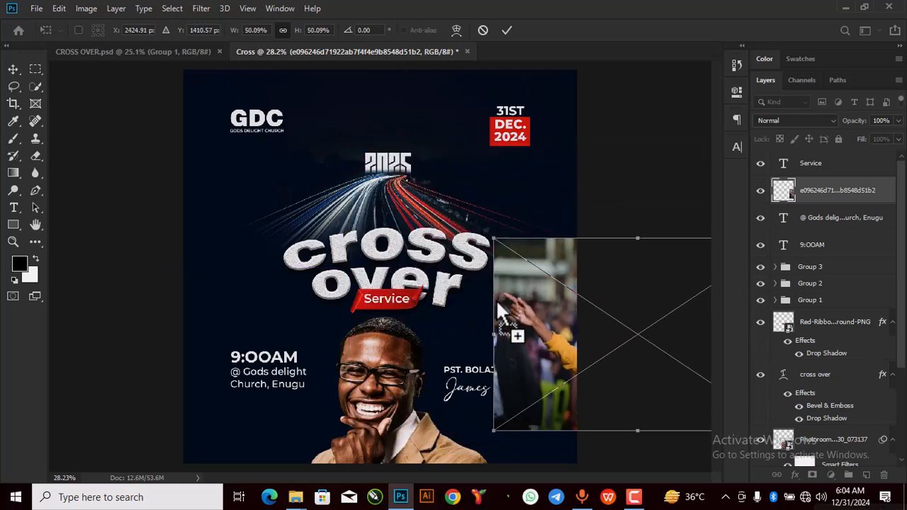
pyautogui.moveTo(499, 312); pyautogui.dragTo(455, 285)
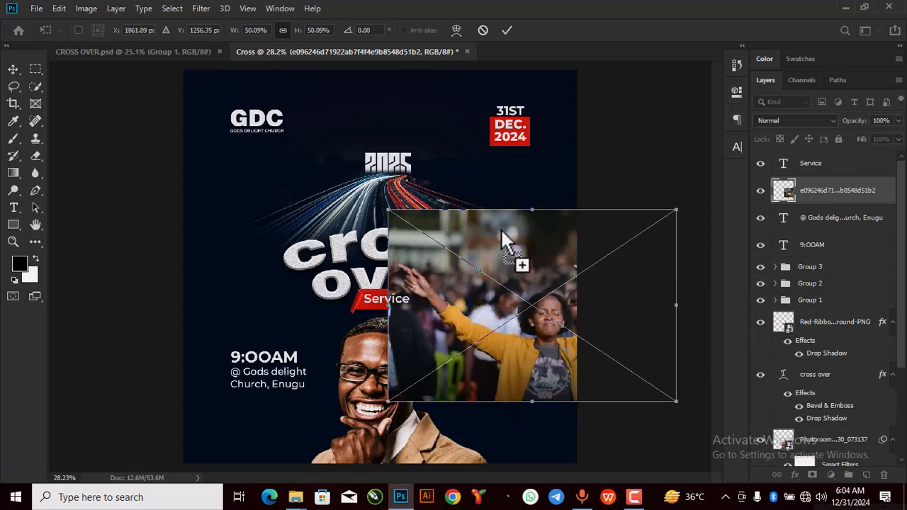
pyautogui.click(507, 30)
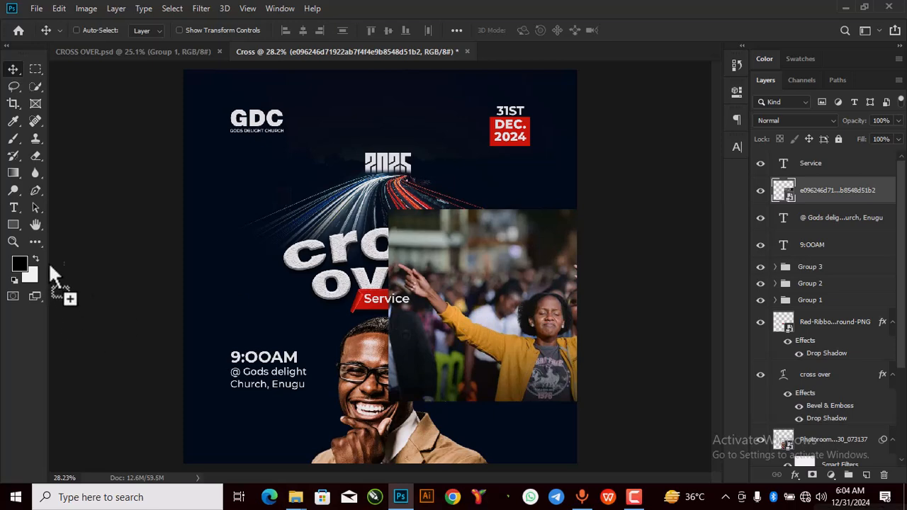
# Step: Rasterize the crowd photo and soft-erase its top band and left edge over the title
pyautogui.click(35, 155)
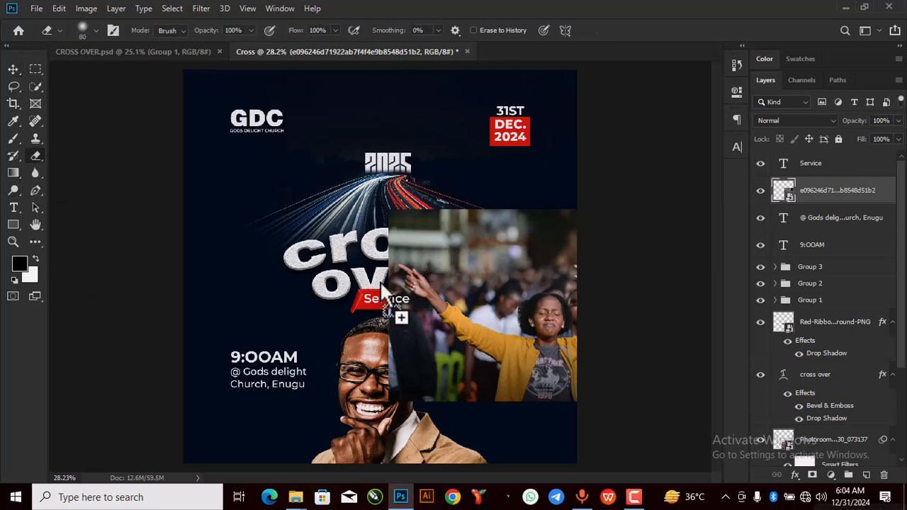
pyautogui.click(427, 246)
pyautogui.click(439, 203)
pyautogui.press(']')
pyautogui.press(']')
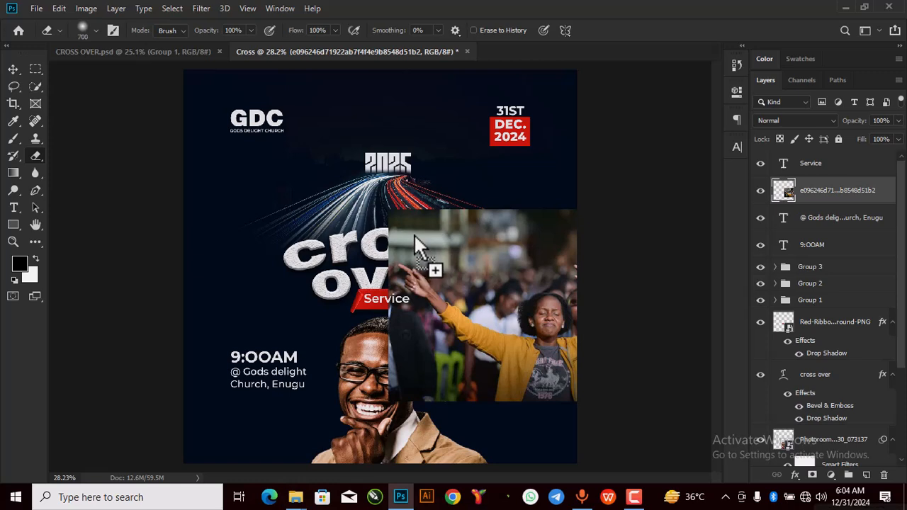
pyautogui.moveTo(569, 196)
pyautogui.mouseDown()
pyautogui.moveTo(504, 187)
pyautogui.moveTo(321, 241)
pyautogui.moveTo(419, 227)
pyautogui.moveTo(442, 209)
pyautogui.moveTo(358, 394)
pyautogui.moveTo(446, 419)
pyautogui.moveTo(511, 422)
pyautogui.moveTo(352, 397)
pyautogui.mouseUp()
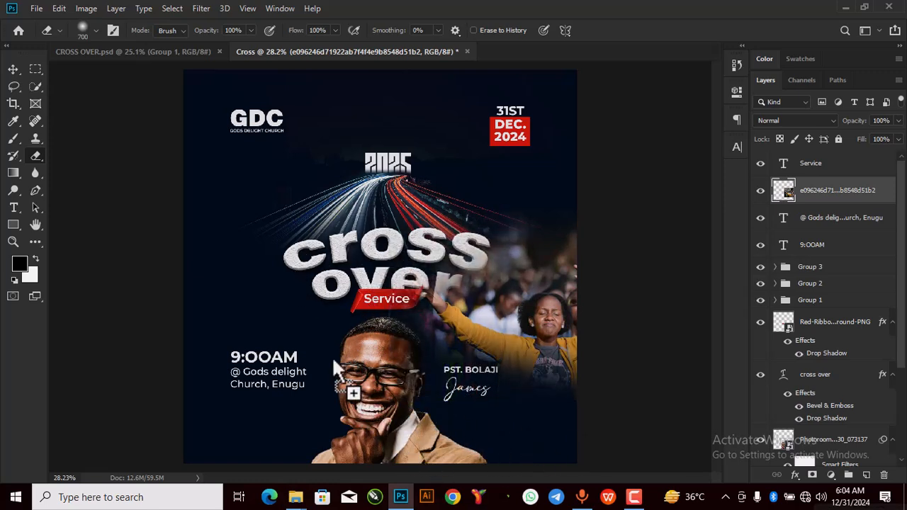
pyautogui.moveTo(530, 446)
pyautogui.mouseDown()
pyautogui.moveTo(410, 301)
pyautogui.moveTo(392, 264)
pyautogui.moveTo(465, 421)
pyautogui.moveTo(473, 416)
pyautogui.moveTo(350, 154)
pyautogui.mouseUp()
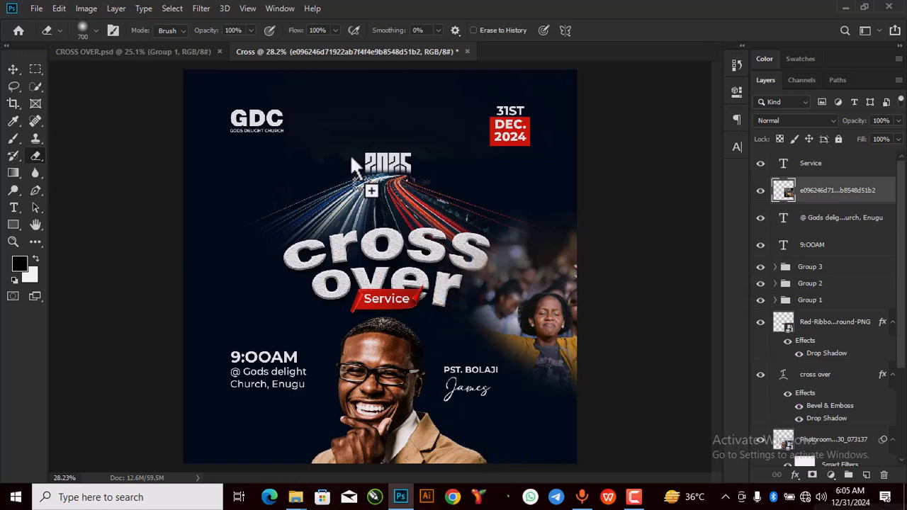
pyautogui.click(14, 70)
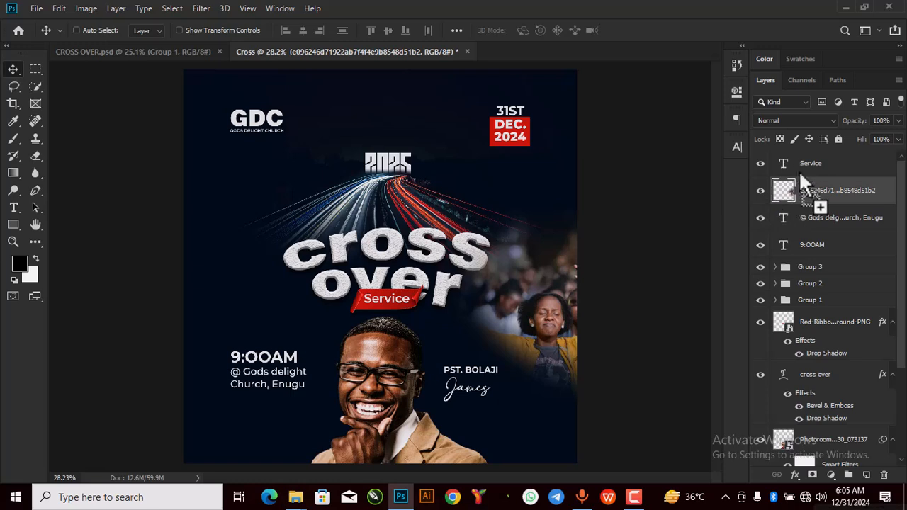
# Step: Set the crowd photo to Hard Light at 67% opacity, then drag a duplicate toward the left
pyautogui.click(804, 121)
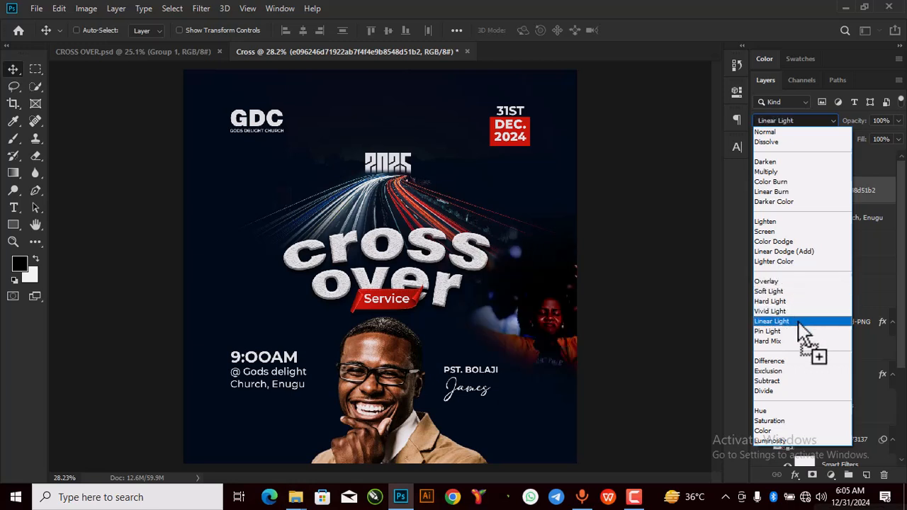
pyautogui.click(800, 302)
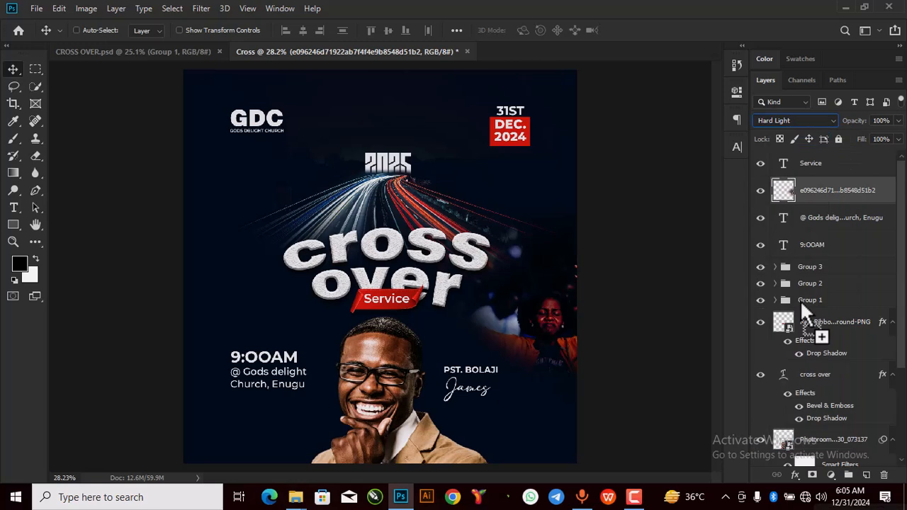
pyautogui.click(898, 122)
pyautogui.moveTo(897, 136); pyautogui.dragTo(878, 136)
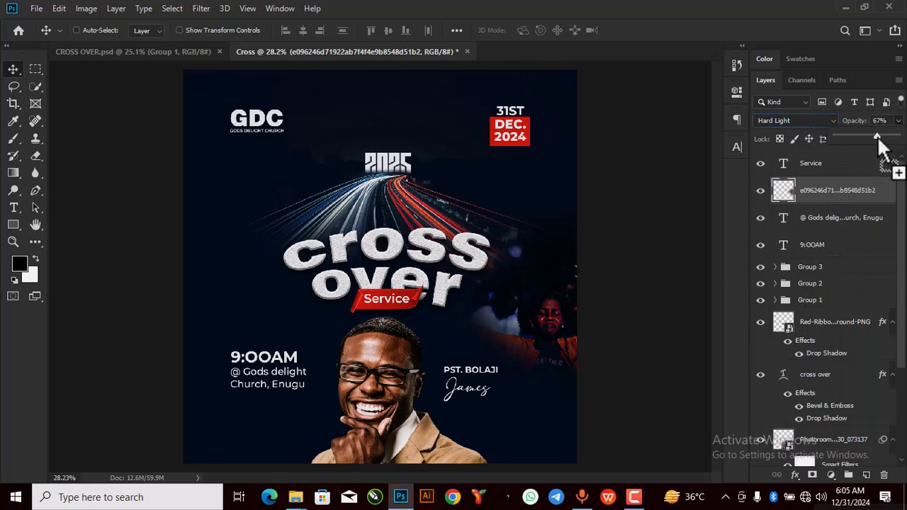
pyautogui.click(651, 142)
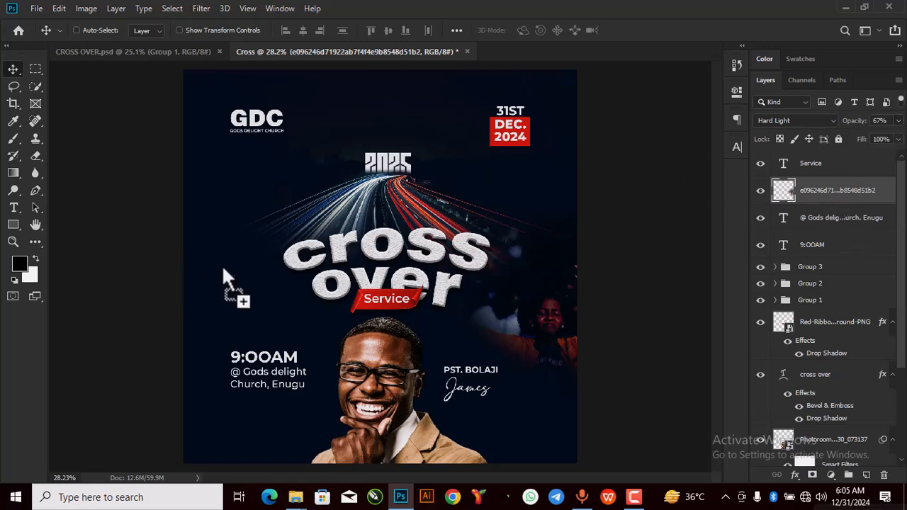
pyautogui.press('ctrl')
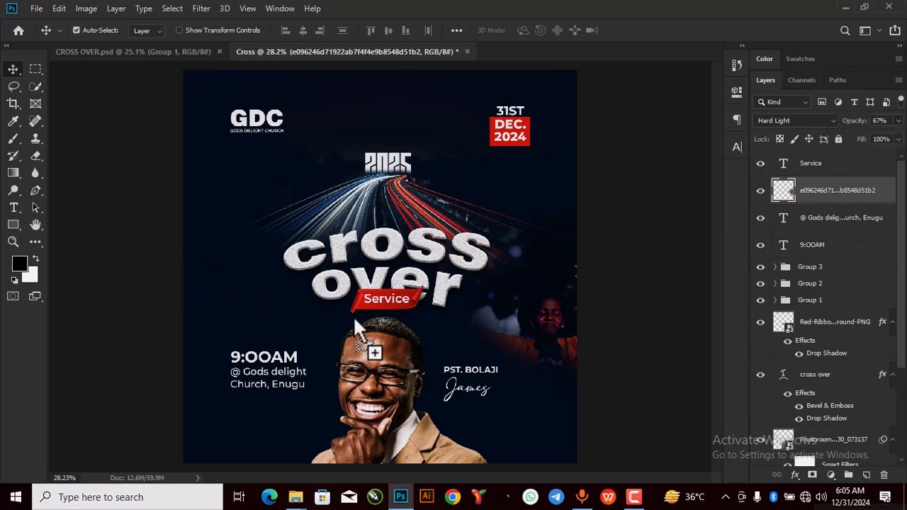
pyautogui.moveTo(353, 316); pyautogui.dragTo(225, 310)
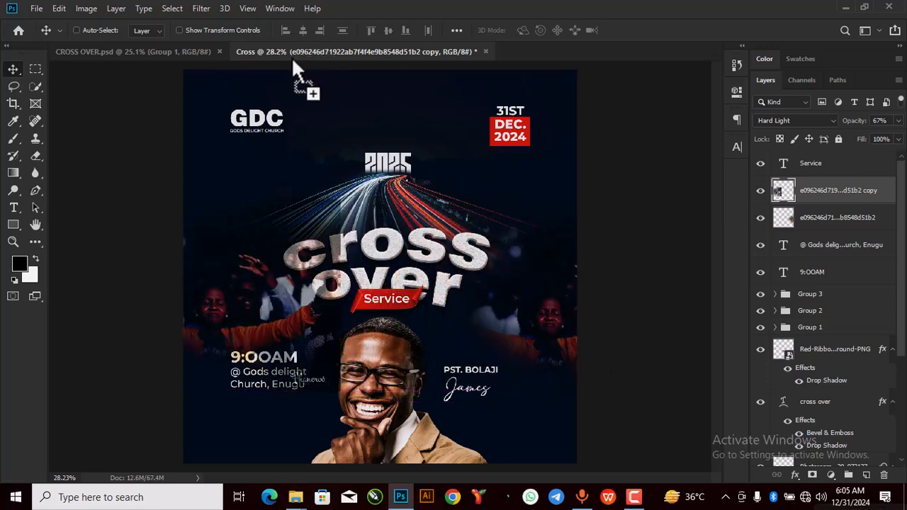
# Step: Flip the crowd copy horizontally, scale it to 106.35%, and place it along the left edge
pyautogui.hotkey('ctrl', 't')
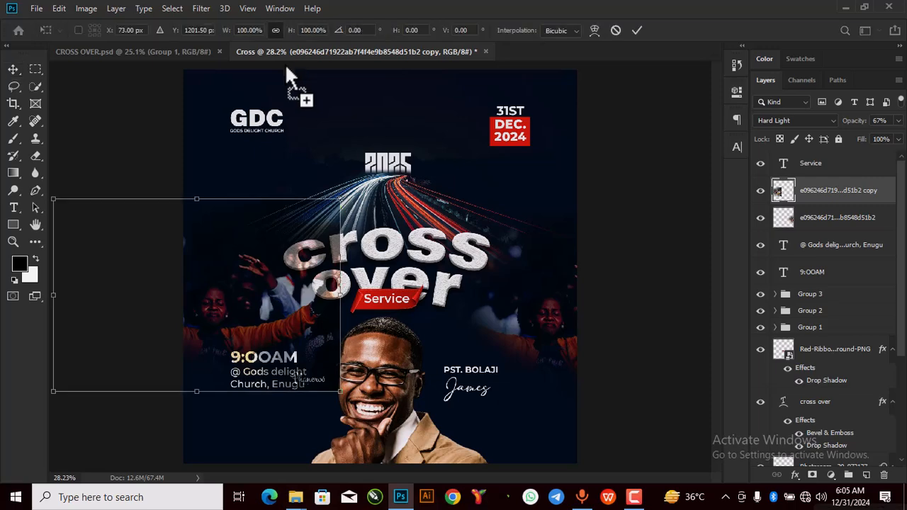
pyautogui.rightClick(227, 262)
pyautogui.click(262, 428)
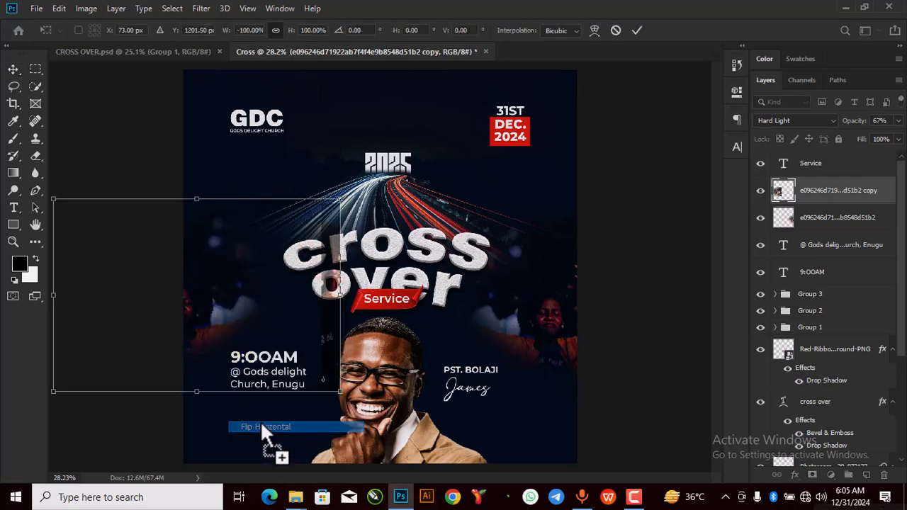
pyautogui.moveTo(244, 347); pyautogui.dragTo(233, 272)
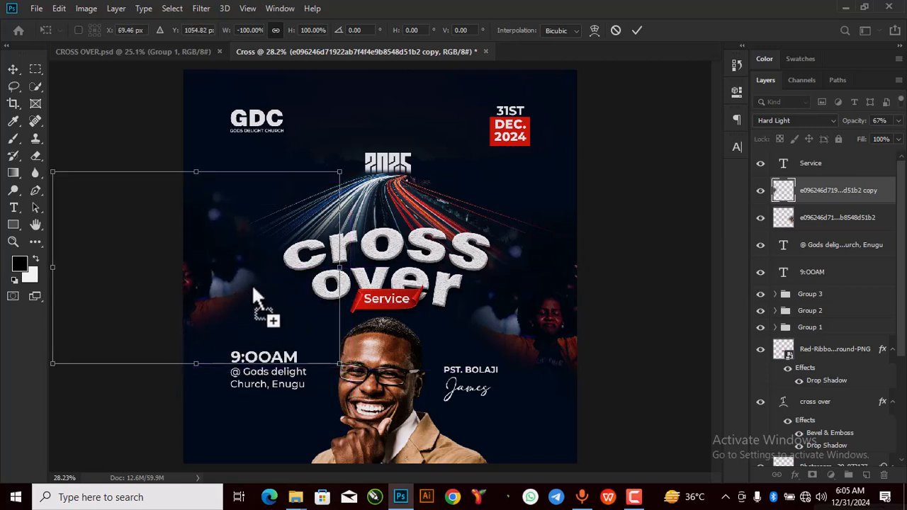
pyautogui.moveTo(340, 364); pyautogui.dragTo(358, 377)
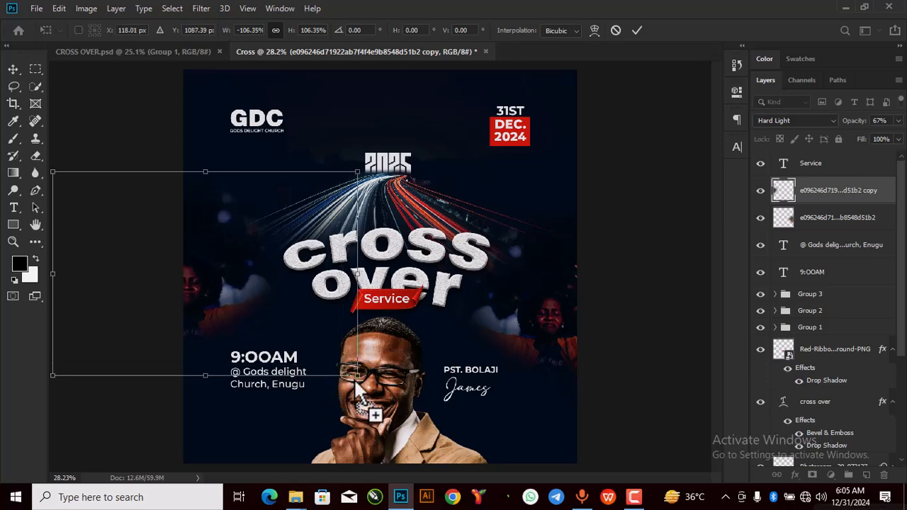
pyautogui.scroll(-2, 366, 298)
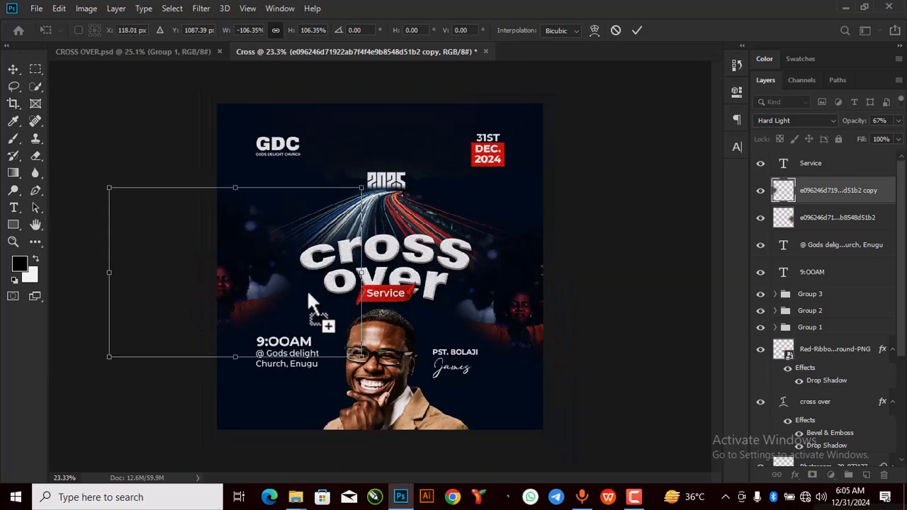
pyautogui.moveTo(280, 289); pyautogui.dragTo(450, 121)
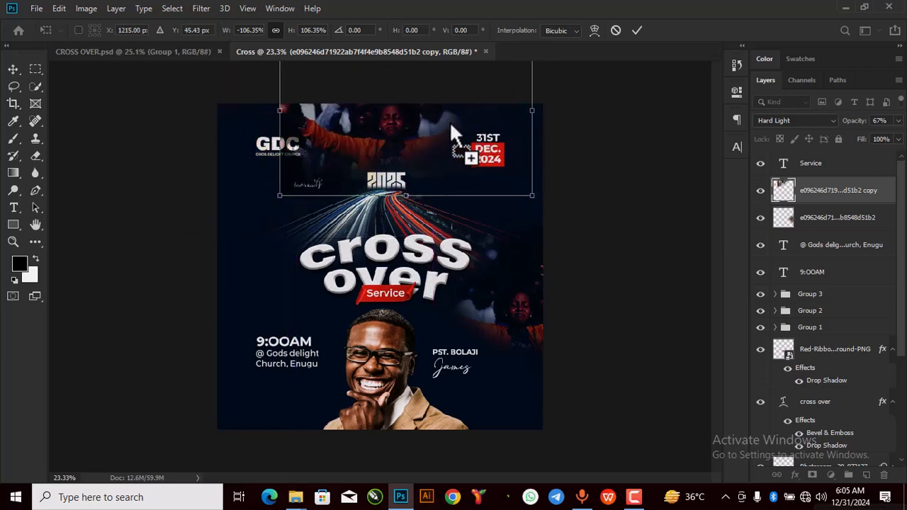
pyautogui.press('Return')
pyautogui.moveTo(431, 132); pyautogui.dragTo(253, 233)
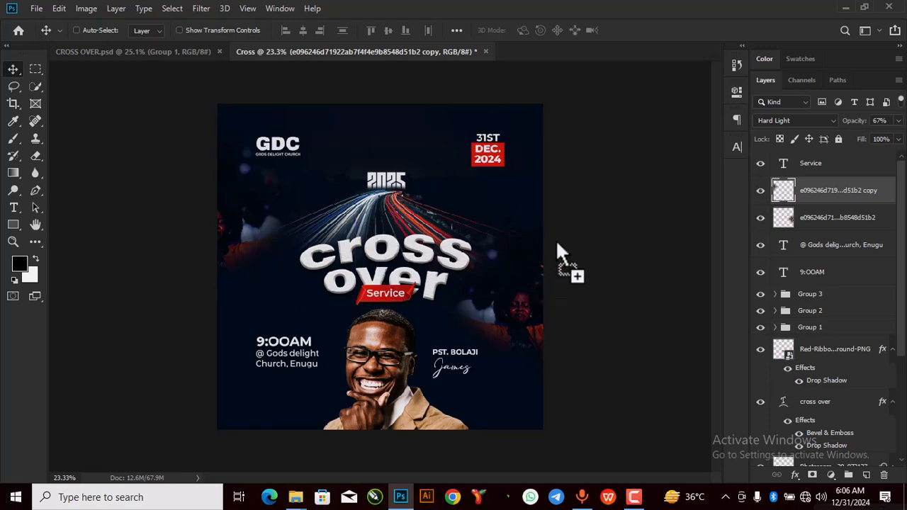
# Step: Select the 2025 text layer in the Layers panel
pyautogui.scroll(-2, 459, 265)
pyautogui.scroll(3, 429, 264)
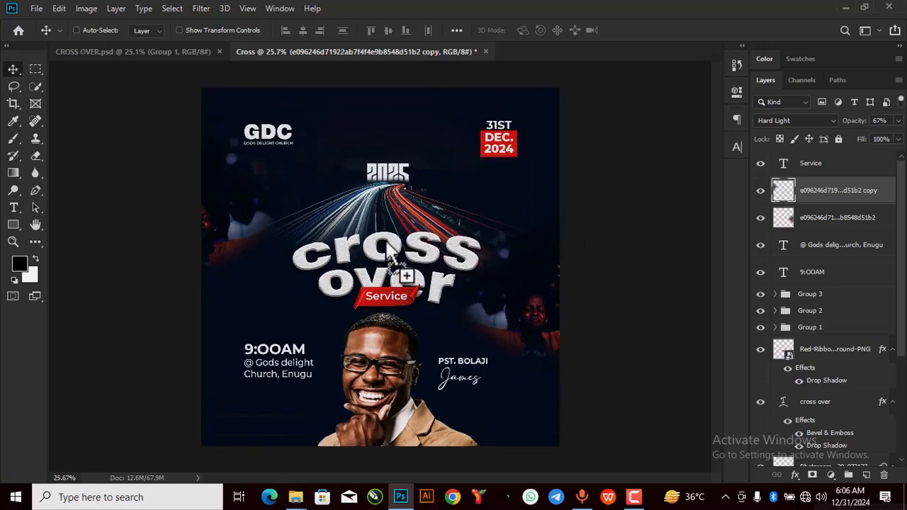
pyautogui.moveTo(820, 341); pyautogui.dragTo(782, 372)
pyautogui.press('h')
pyautogui.doubleClick(783, 376)
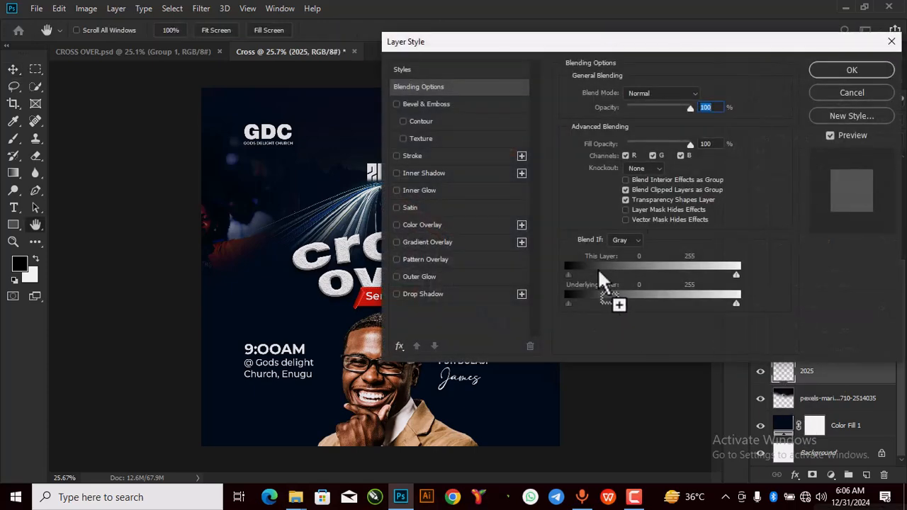
pyautogui.press('Escape')
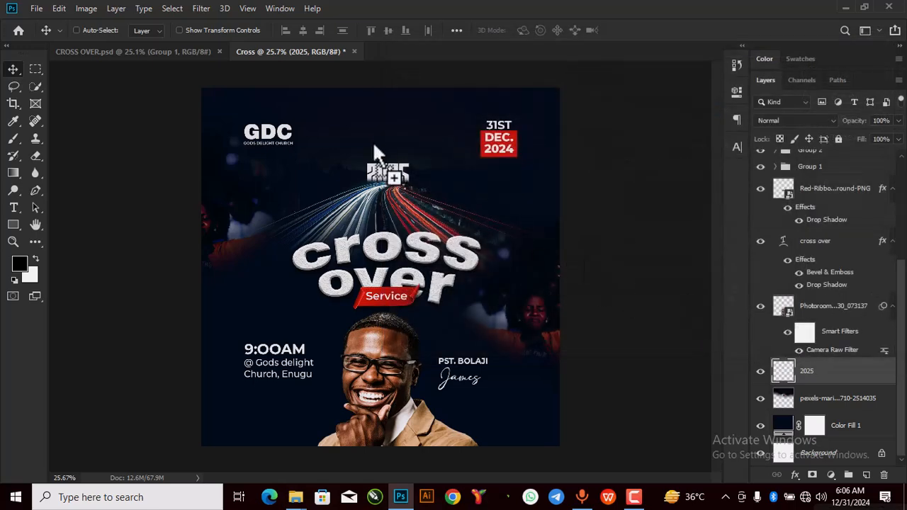
# Step: Give the 2025 text a red #d4170c Color Overlay sampled from the Service ribbon
pyautogui.rightClick(834, 377)
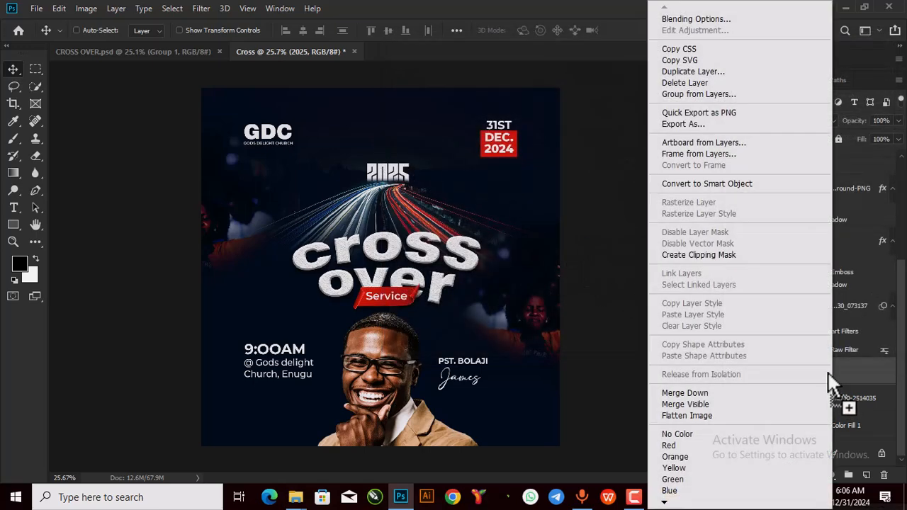
pyautogui.click(714, 19)
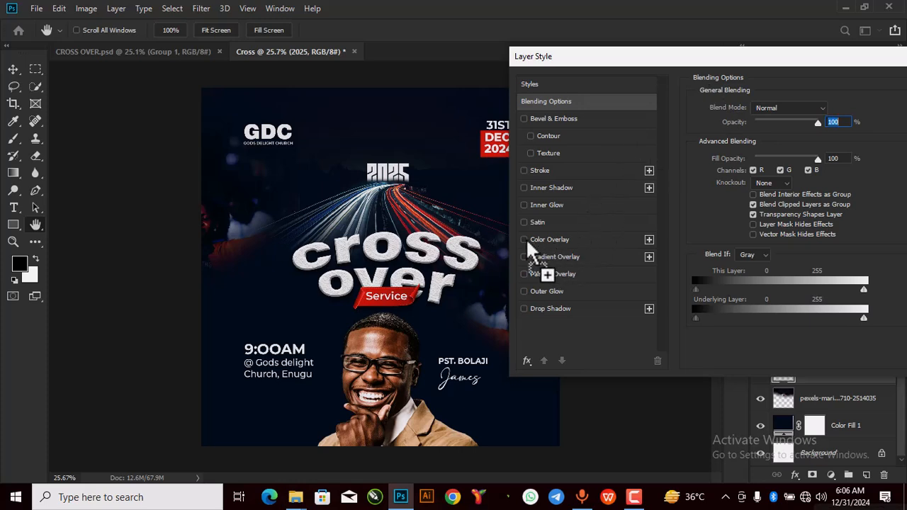
pyautogui.click(525, 241)
pyautogui.click(567, 239)
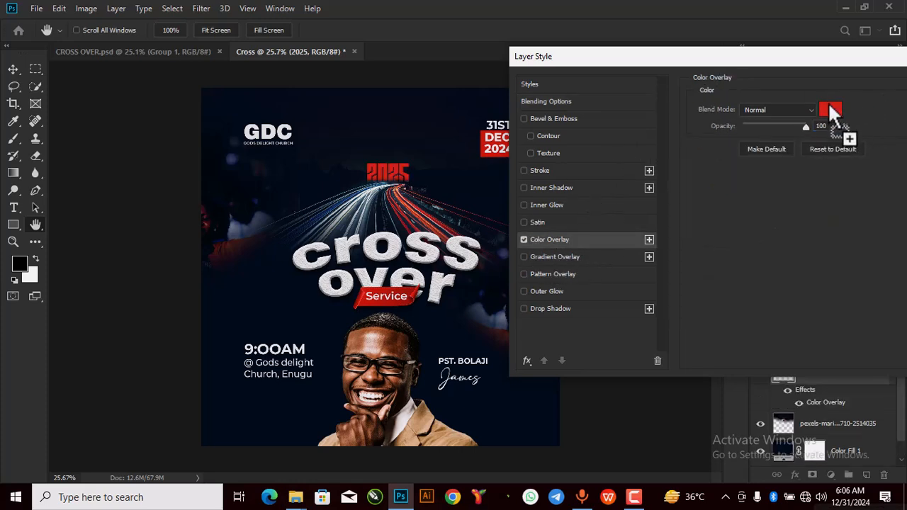
pyautogui.moveTo(688, 54); pyautogui.dragTo(632, 41)
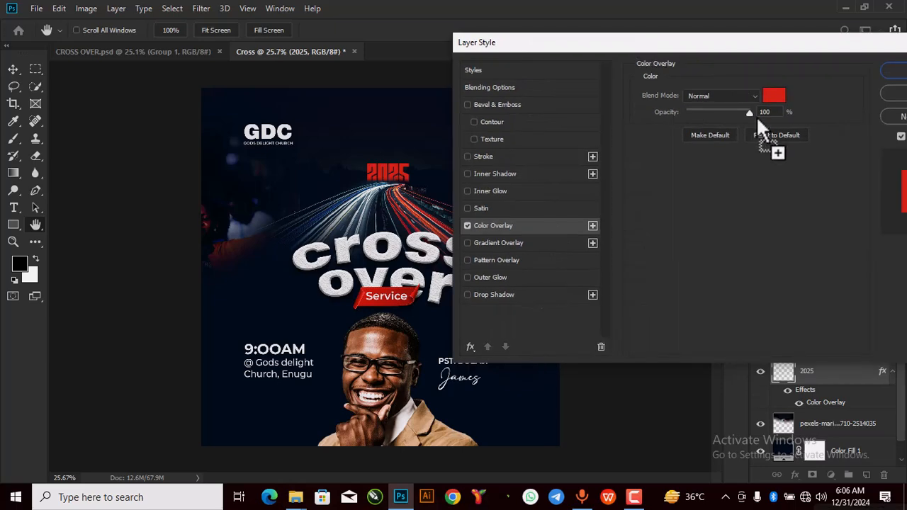
pyautogui.click(774, 95)
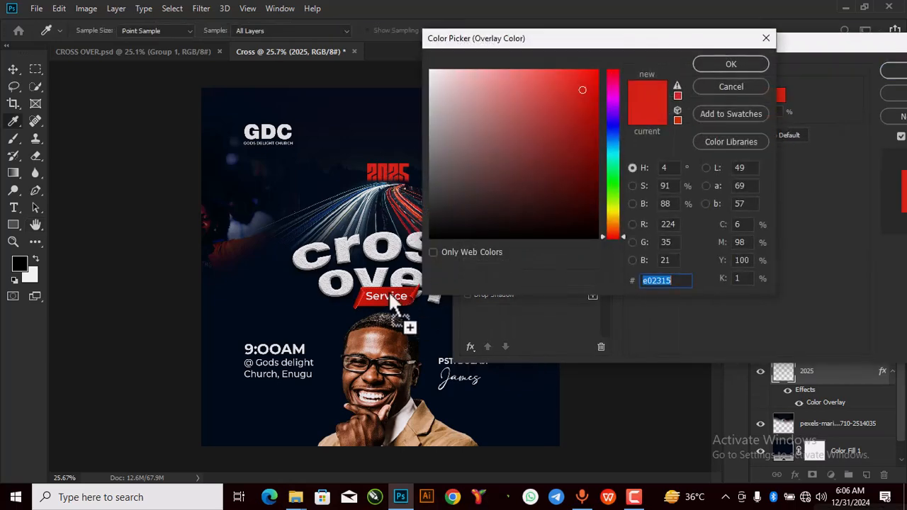
pyautogui.click(363, 299)
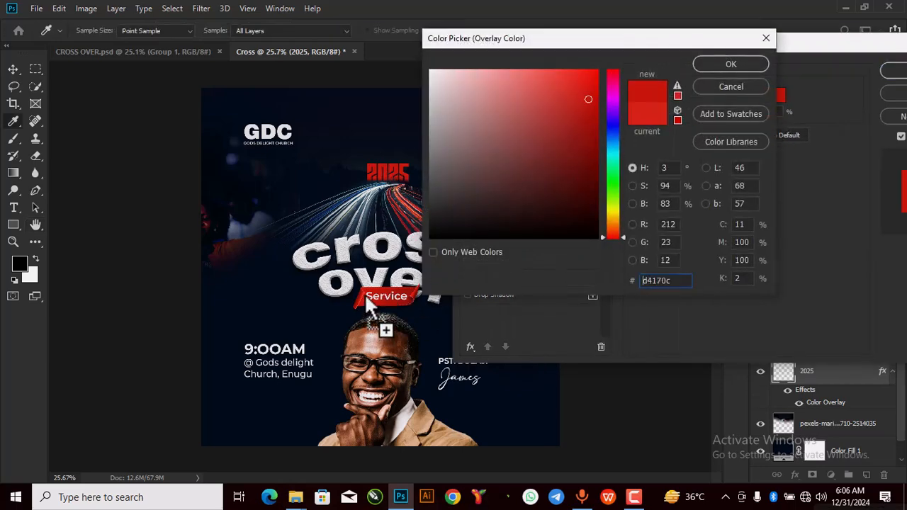
pyautogui.click(745, 66)
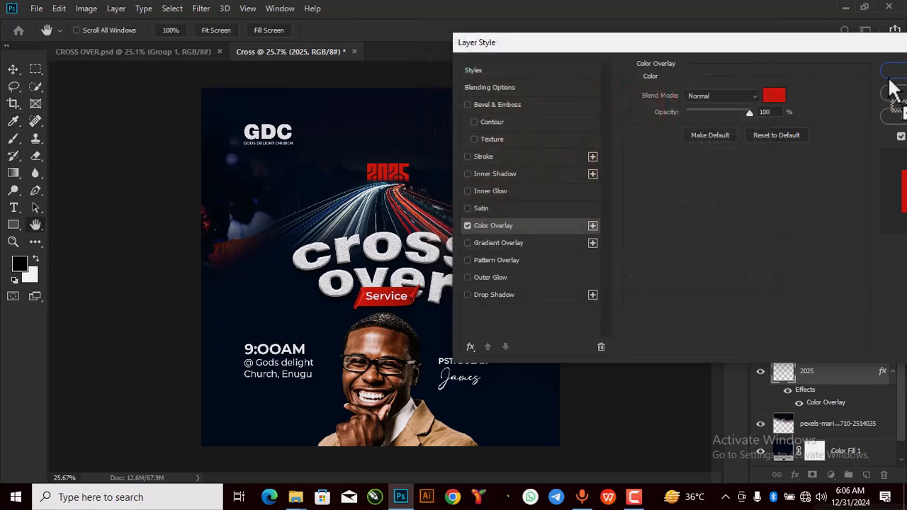
pyautogui.click(890, 73)
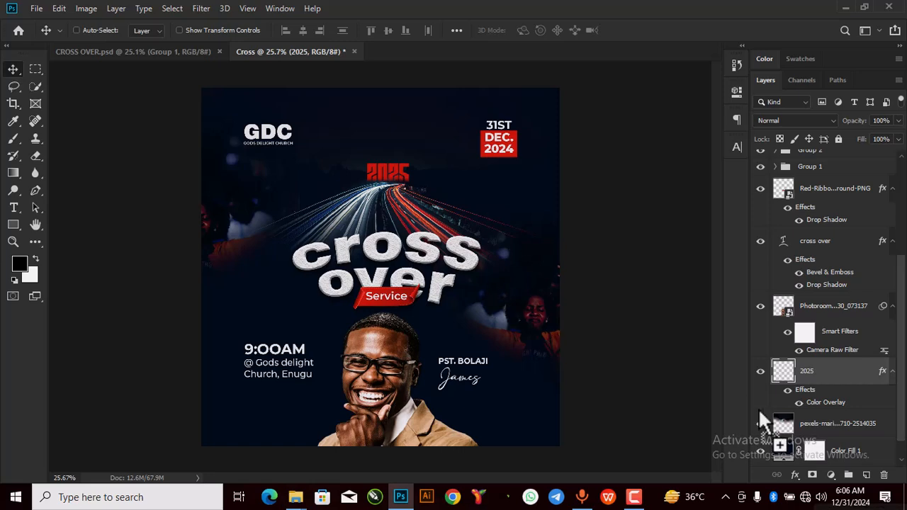
# Step: Convert Color Fill 1 to a smart object and add 5% Uniform noise to it
pyautogui.click(784, 450)
pyautogui.moveTo(783, 446); pyautogui.dragTo(373, 198)
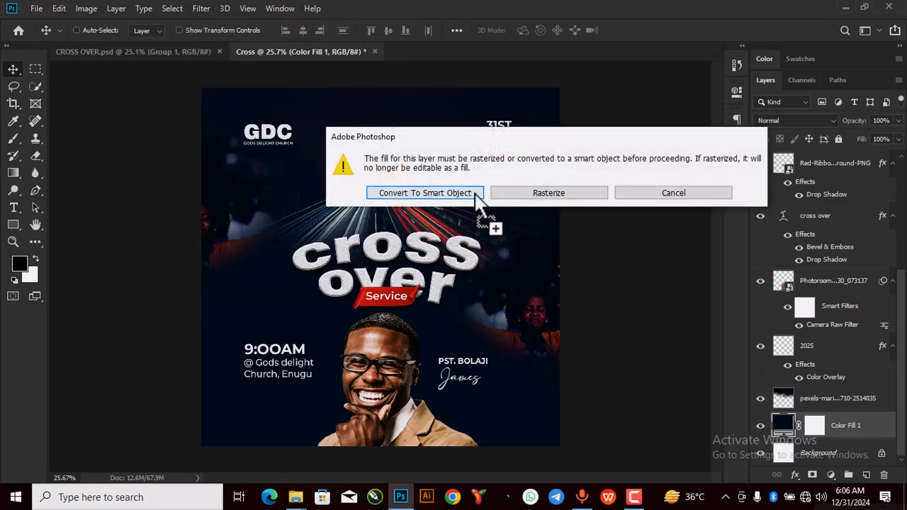
pyautogui.click(475, 193)
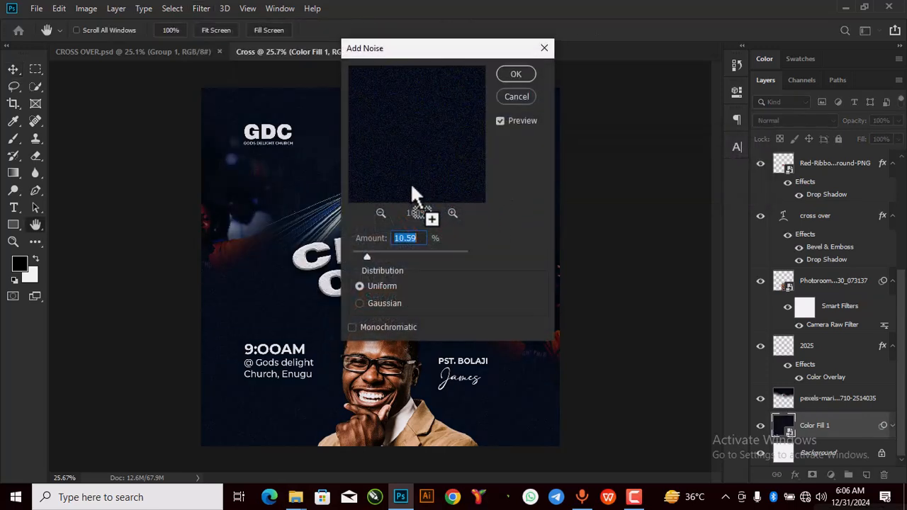
pyautogui.moveTo(366, 256); pyautogui.dragTo(359, 249)
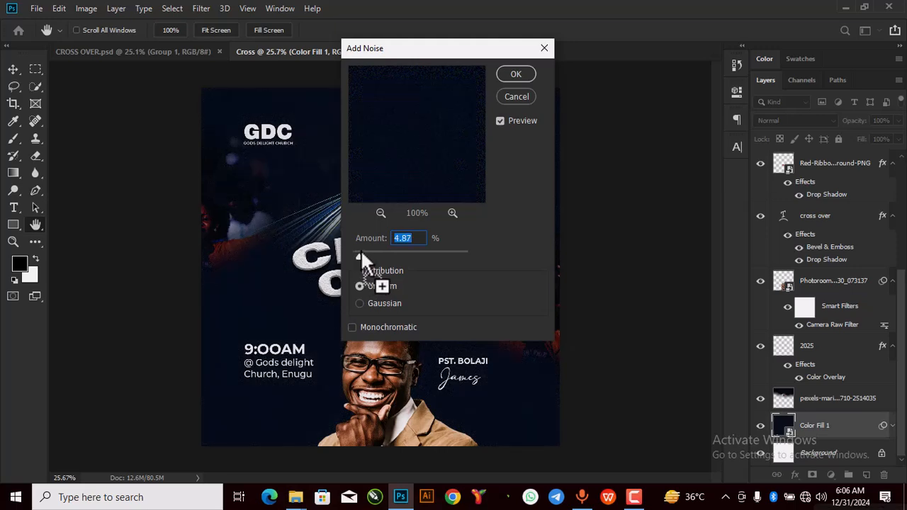
pyautogui.write('5')
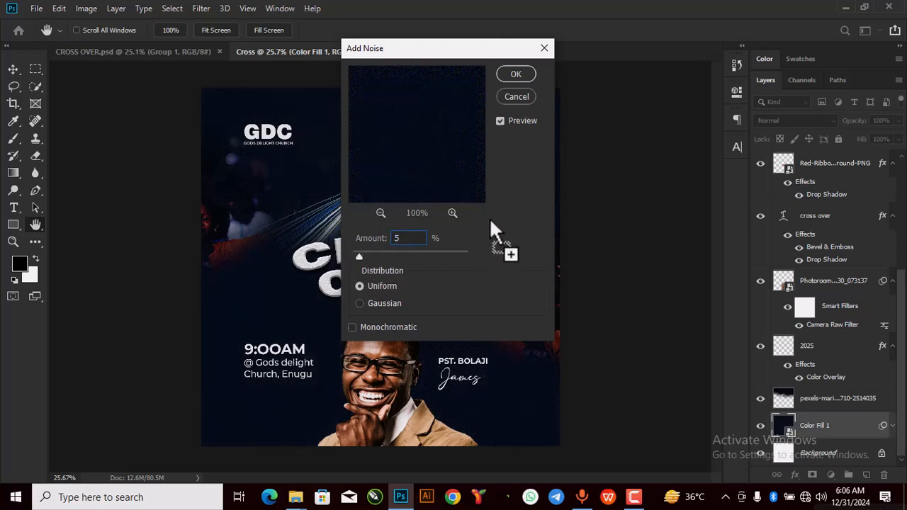
pyautogui.click(517, 74)
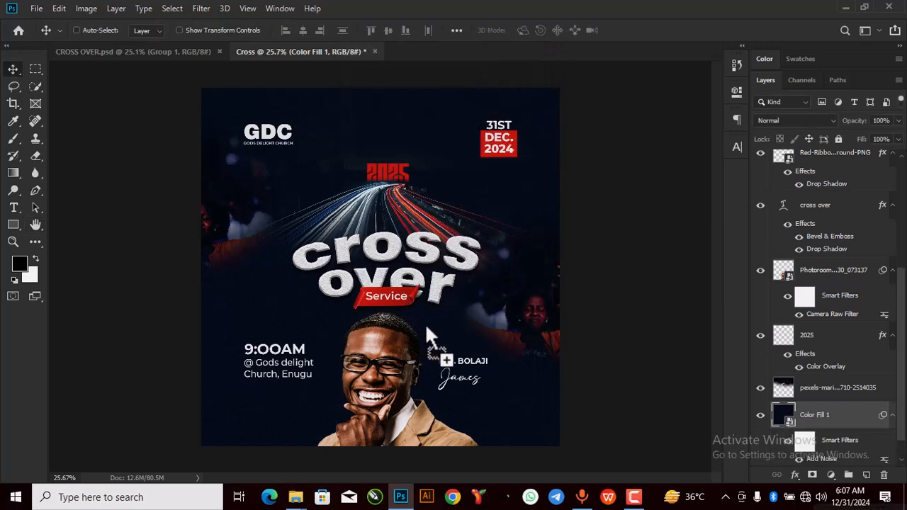
pyautogui.scroll(-2, 416, 329)
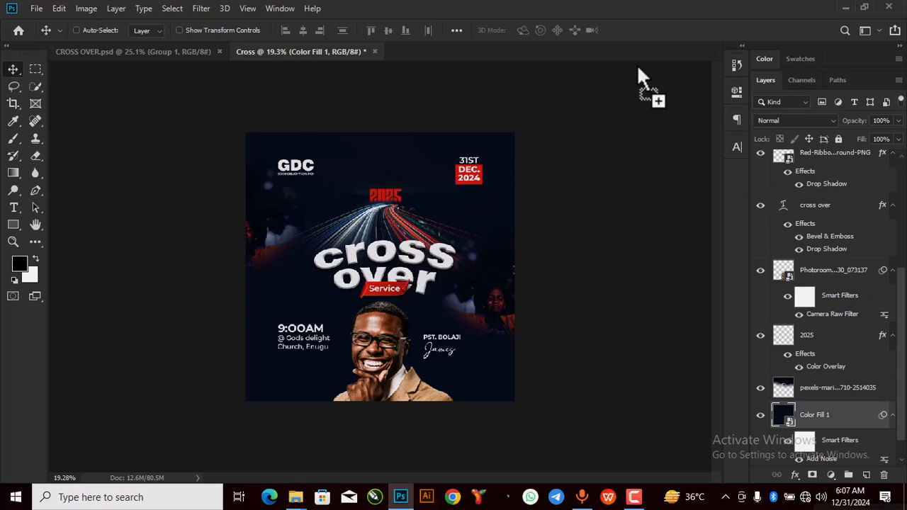
# Step: Bring the lens-flare wallpaper image into the Cross document as the top layer
pyautogui.click(849, 7)
pyautogui.moveTo(245, 113); pyautogui.dragTo(400, 485)
pyautogui.moveTo(388, 355); pyautogui.dragTo(392, 357)
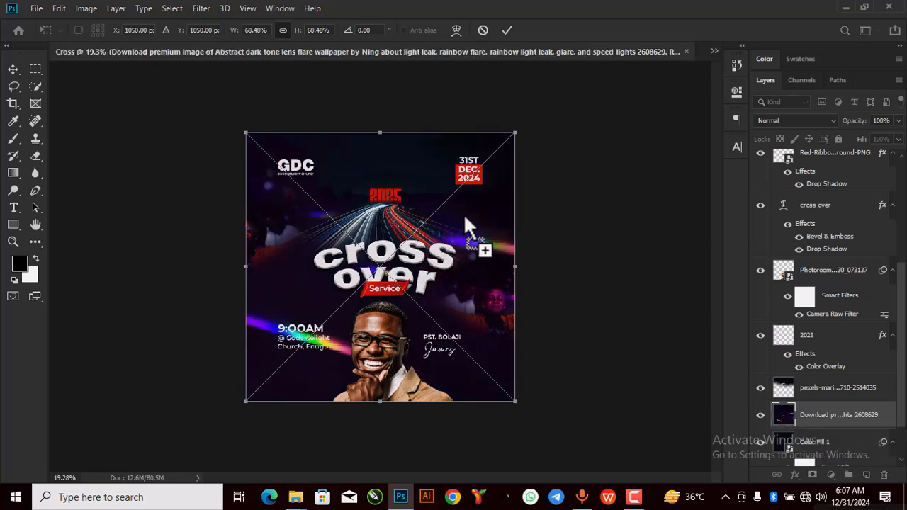
pyautogui.moveTo(809, 415); pyautogui.dragTo(791, 153)
pyautogui.moveTo(730, 177); pyautogui.dragTo(412, 80)
pyautogui.click(587, 224)
pyautogui.moveTo(587, 227)
pyautogui.mouseDown()
pyautogui.moveTo(699, 74)
pyautogui.moveTo(683, 50)
pyautogui.moveTo(577, 129)
pyautogui.moveTo(774, 175)
pyautogui.moveTo(350, 319)
pyautogui.moveTo(652, 192)
pyautogui.moveTo(413, 45)
pyautogui.moveTo(323, 51)
pyautogui.moveTo(324, 16)
pyautogui.moveTo(786, 143)
pyautogui.moveTo(789, 118)
pyautogui.mouseUp()
# Step: Blend the lens-flare layer in Screen mode at 38% opacity
pyautogui.click(788, 119)
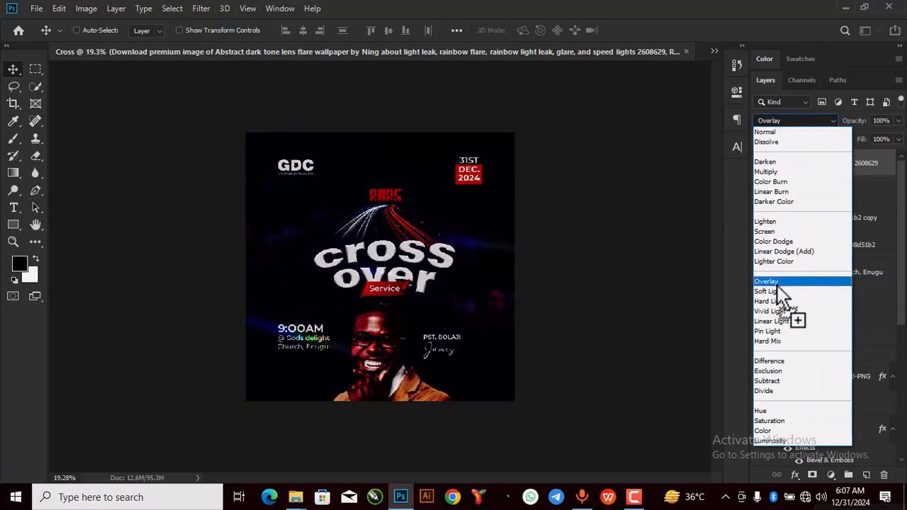
pyautogui.click(778, 231)
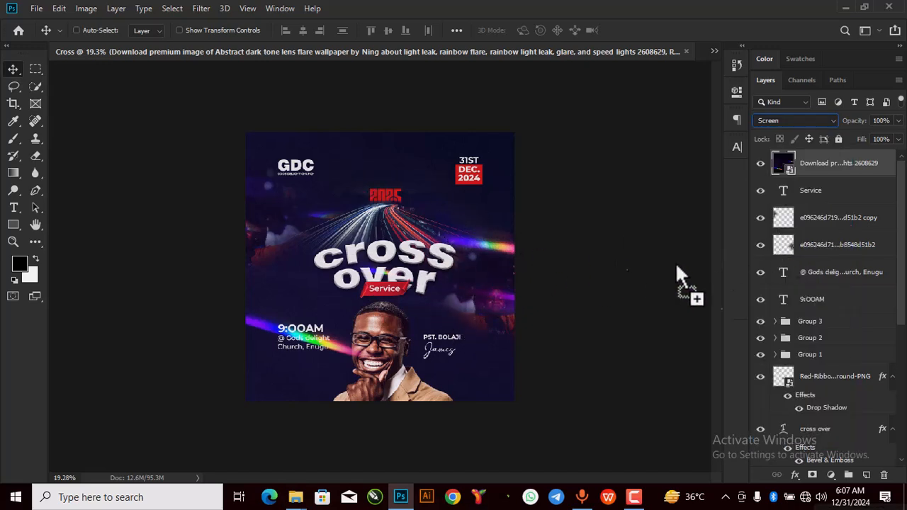
pyautogui.click(898, 121)
pyautogui.moveTo(893, 134); pyautogui.dragTo(859, 137)
pyautogui.scroll(4, 418, 272)
pyautogui.scroll(-2, 418, 276)
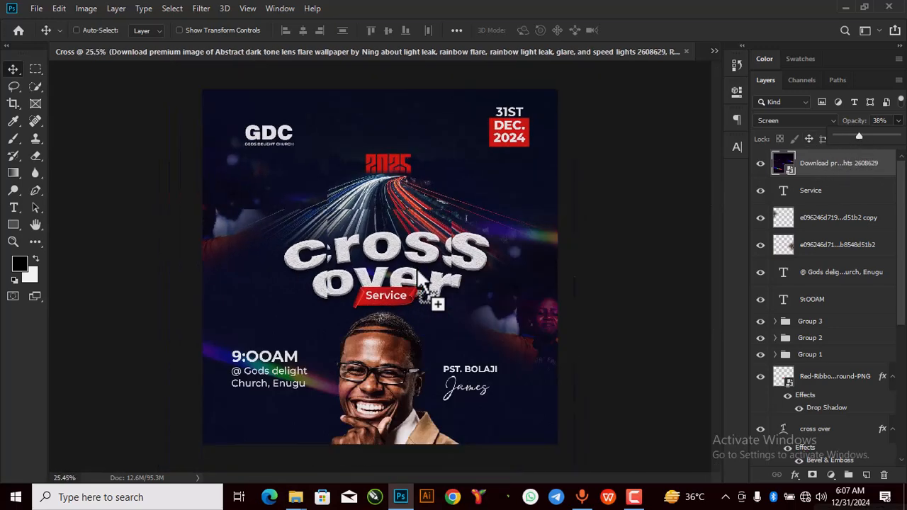